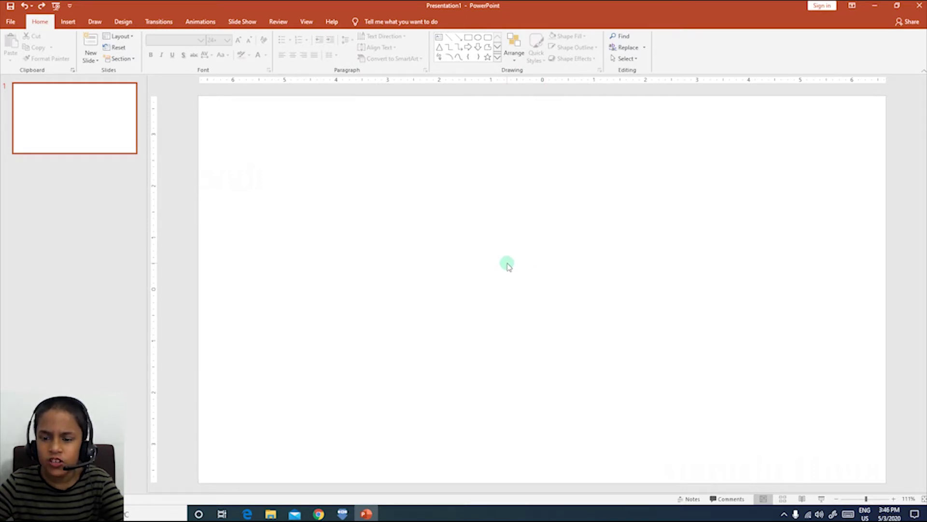
# Give the slide a solid Green, Accent 6, Lighter 80% background fill
pyautogui.rightClick(388, 236)
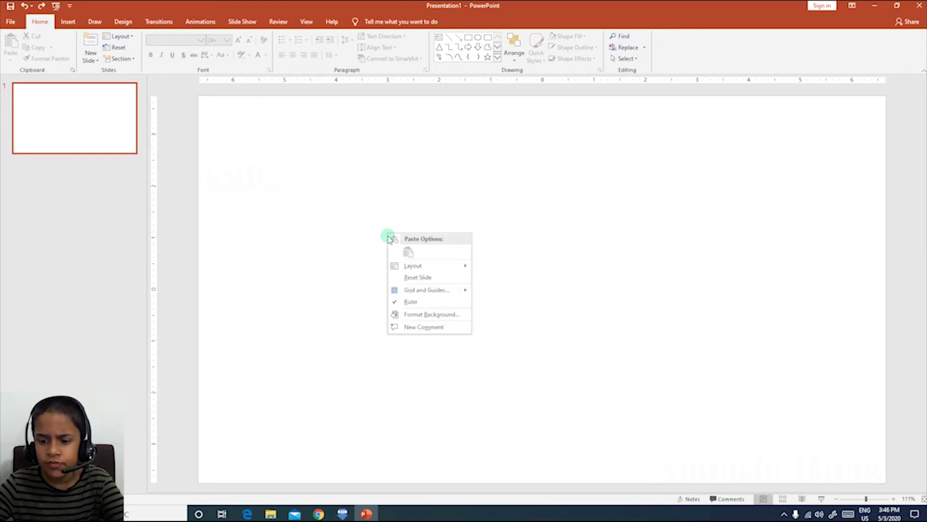
pyautogui.click(429, 314)
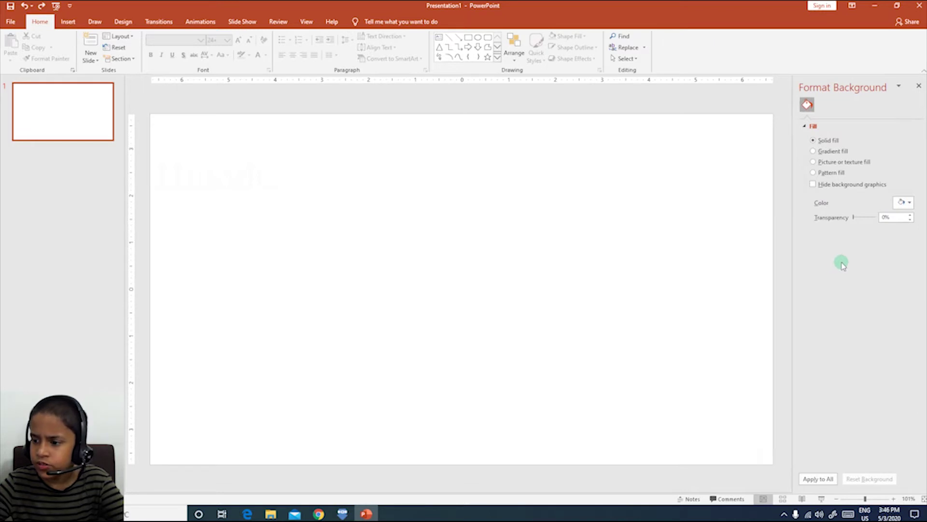
pyautogui.click(904, 202)
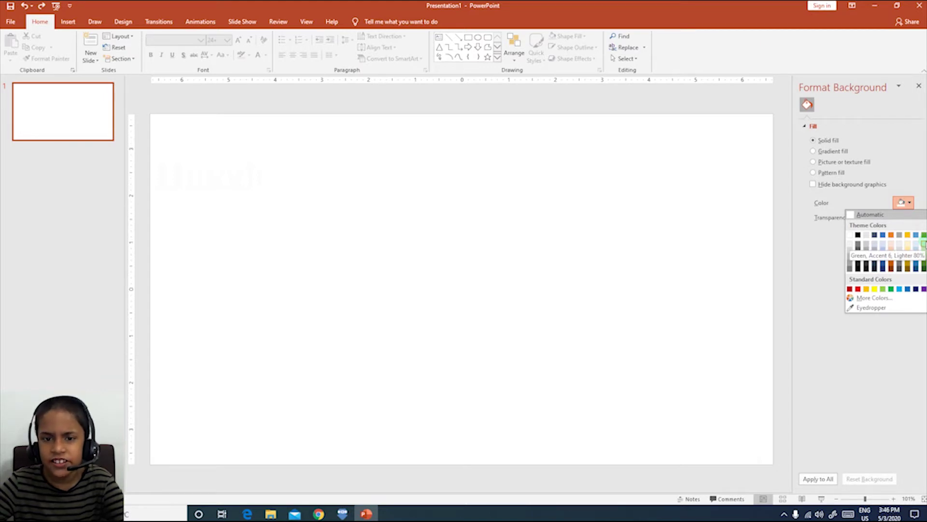
pyautogui.click(923, 245)
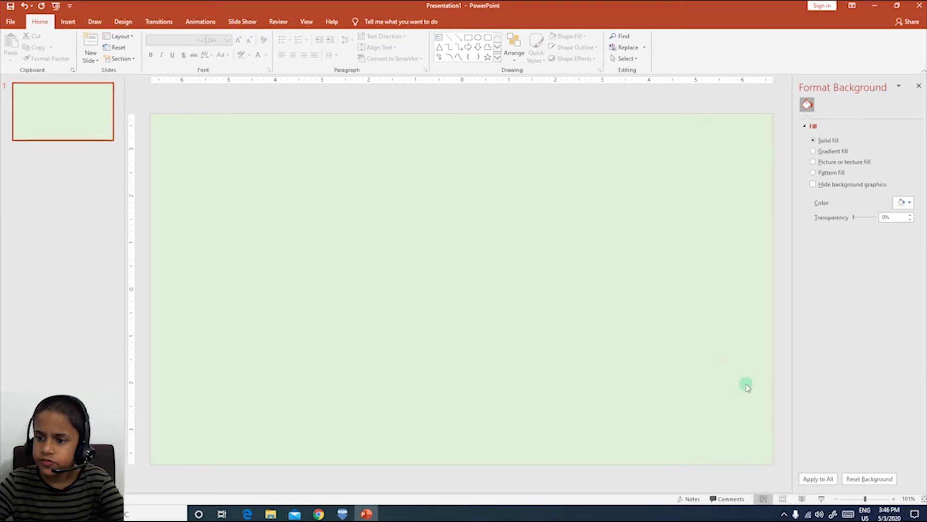
pyautogui.click(919, 86)
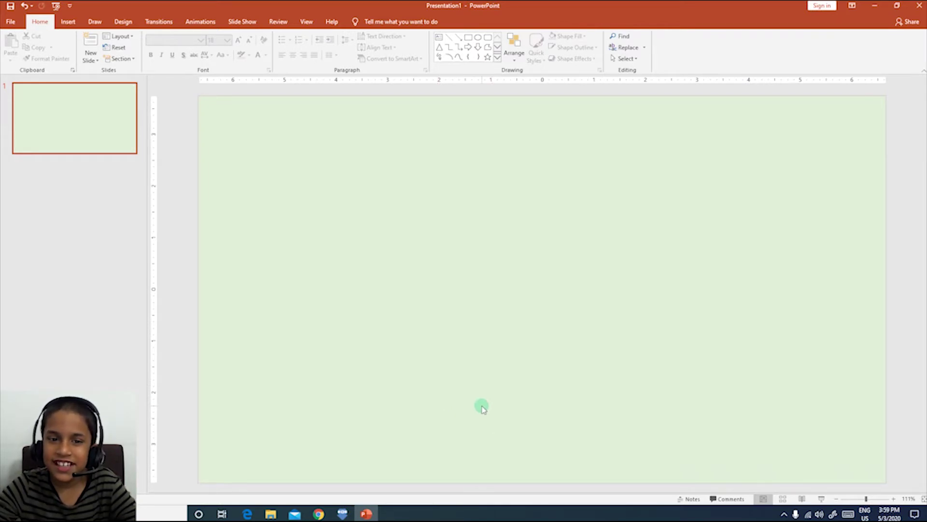
# Draw a rectangle spanning from the slide's top-left to bottom-right corner
pyautogui.click(68, 22)
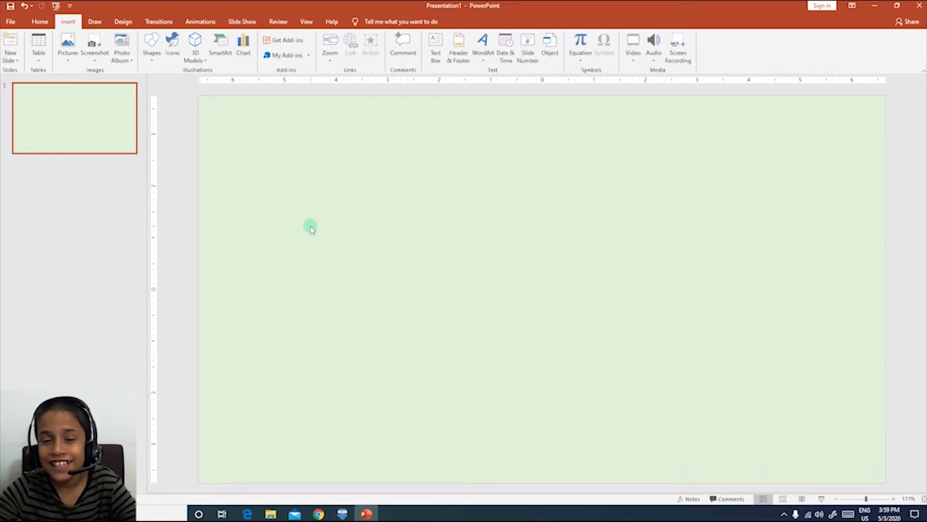
pyautogui.click(148, 49)
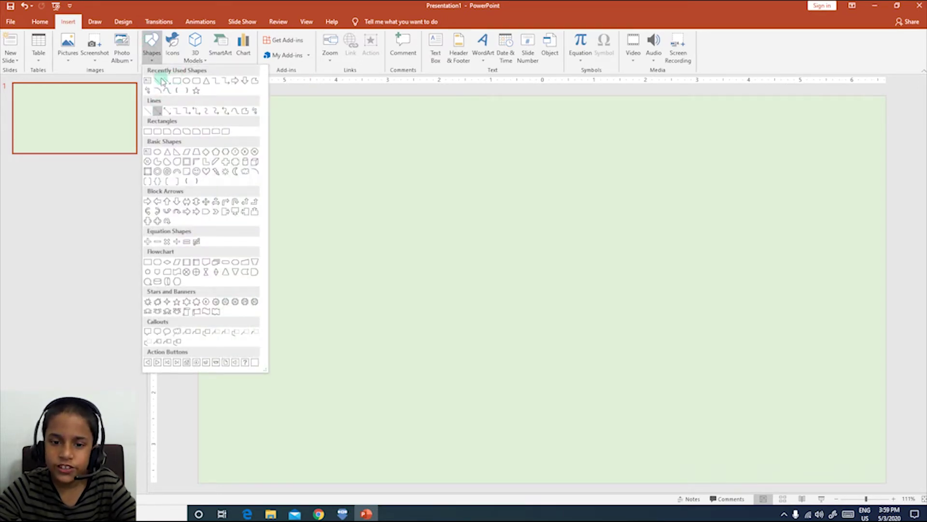
pyautogui.click(147, 131)
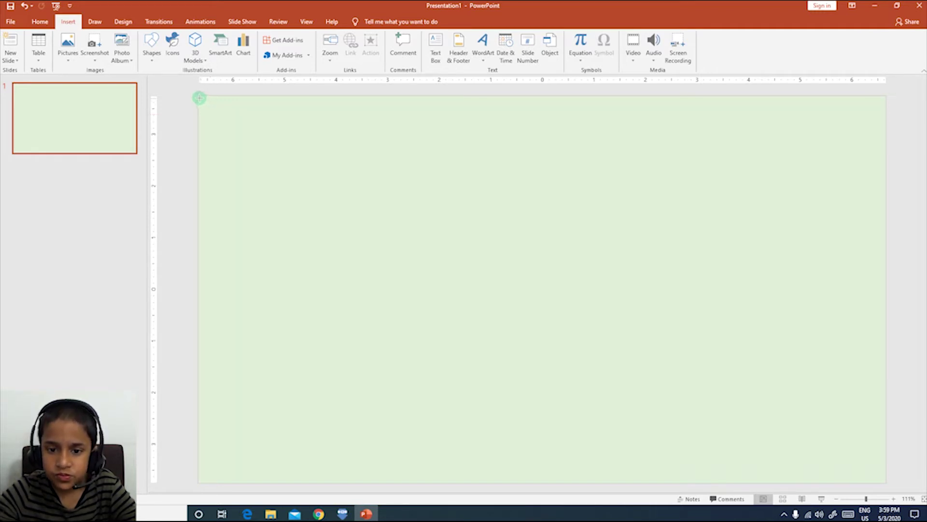
pyautogui.moveTo(199, 98); pyautogui.dragTo(887, 482)
pyautogui.click(168, 214)
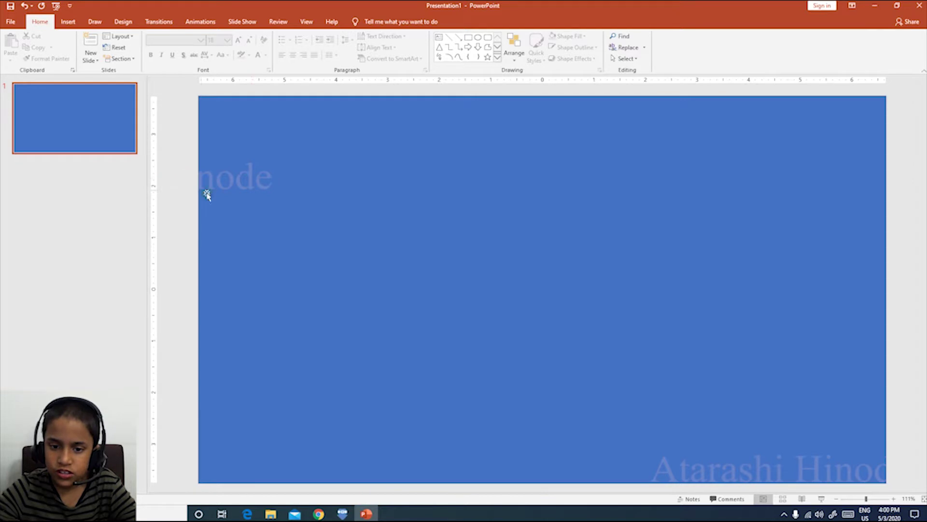
# Fill the full-slide rectangle solid grey and set its line to No line
pyautogui.click(347, 221)
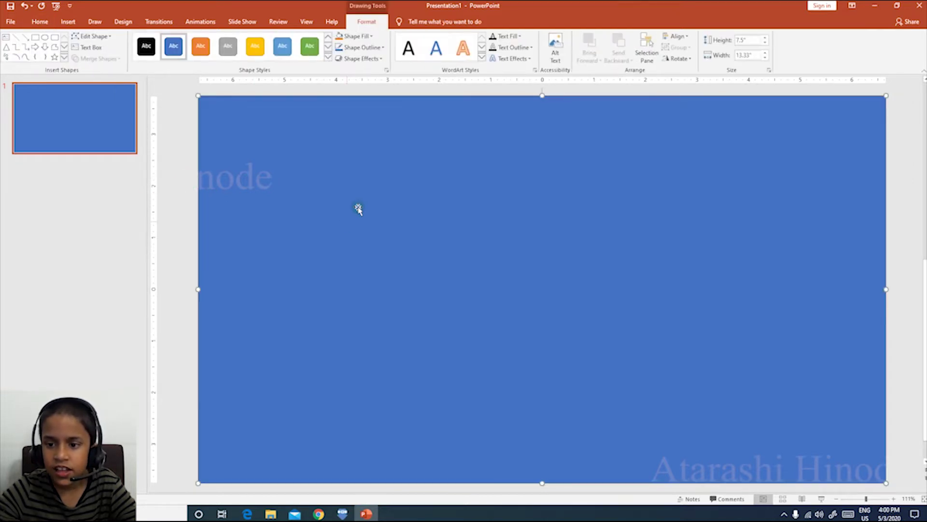
pyautogui.rightClick(387, 188)
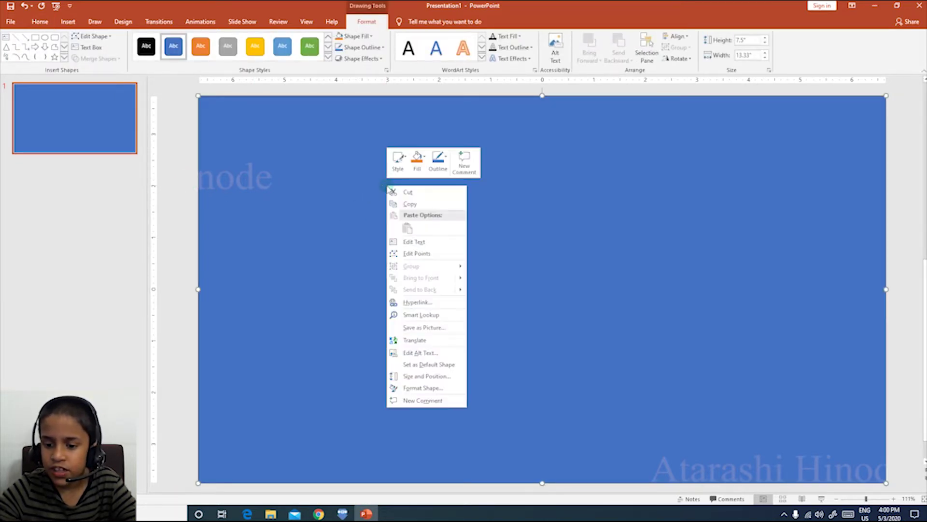
pyautogui.click(424, 388)
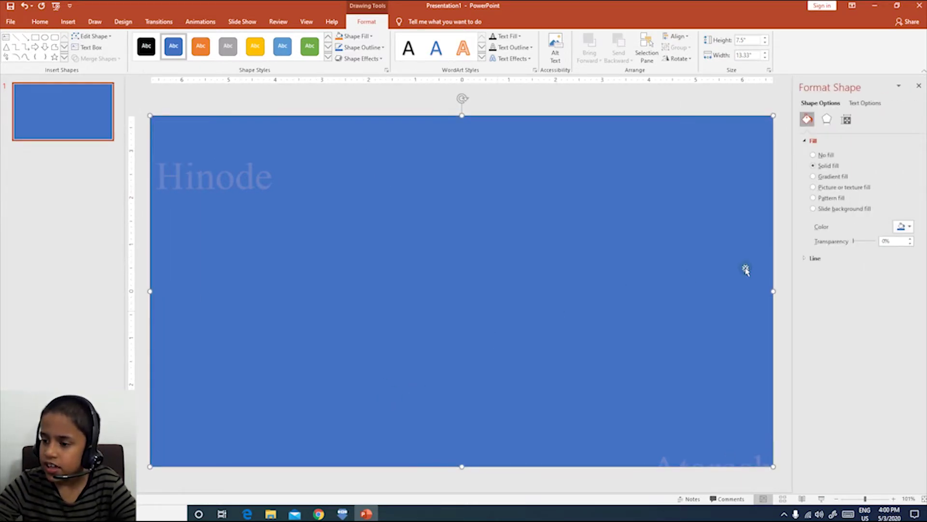
pyautogui.click(888, 238)
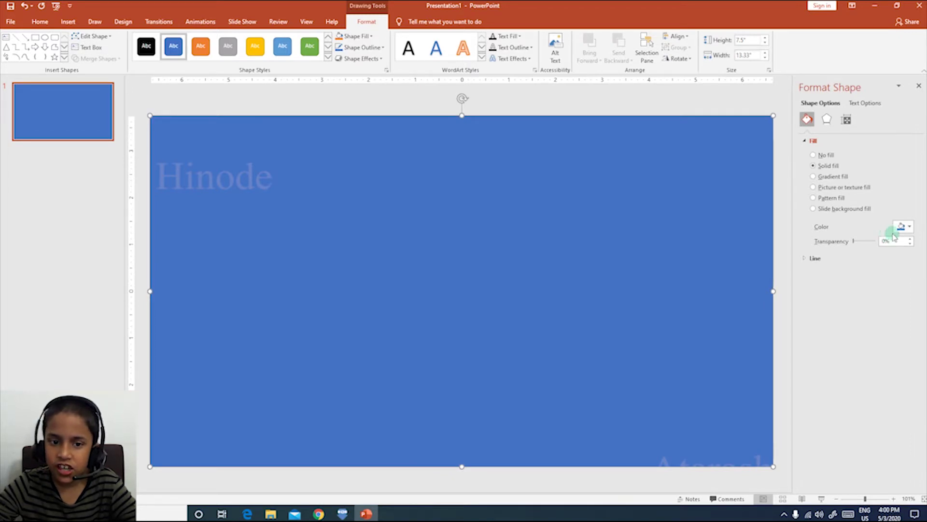
pyautogui.click(901, 226)
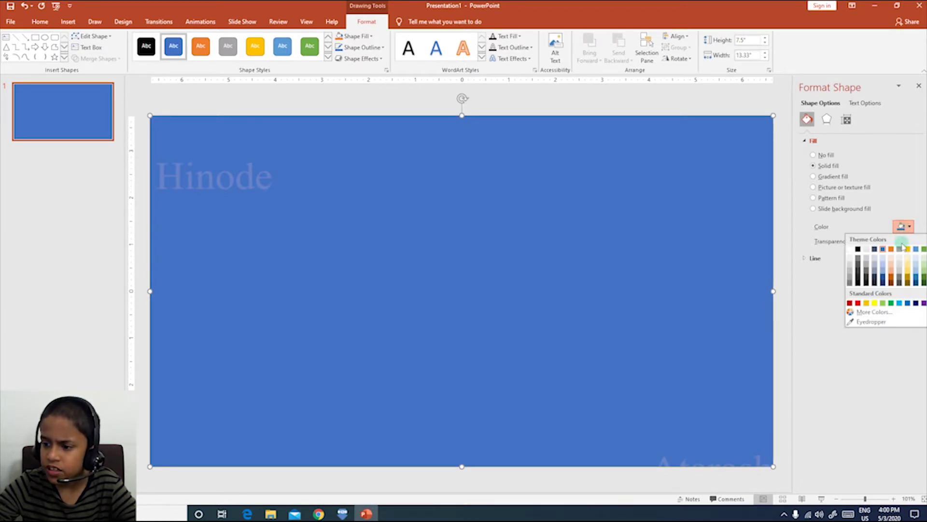
pyautogui.click(859, 260)
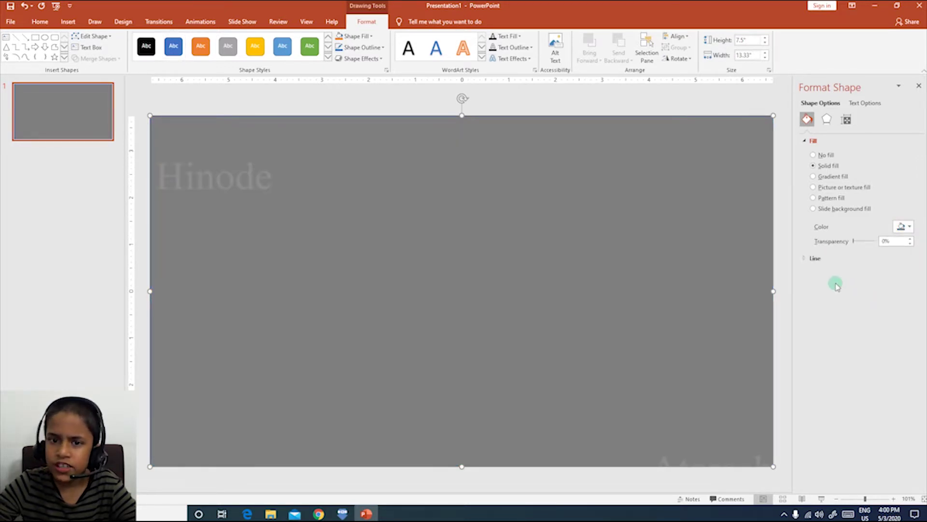
pyautogui.click(816, 258)
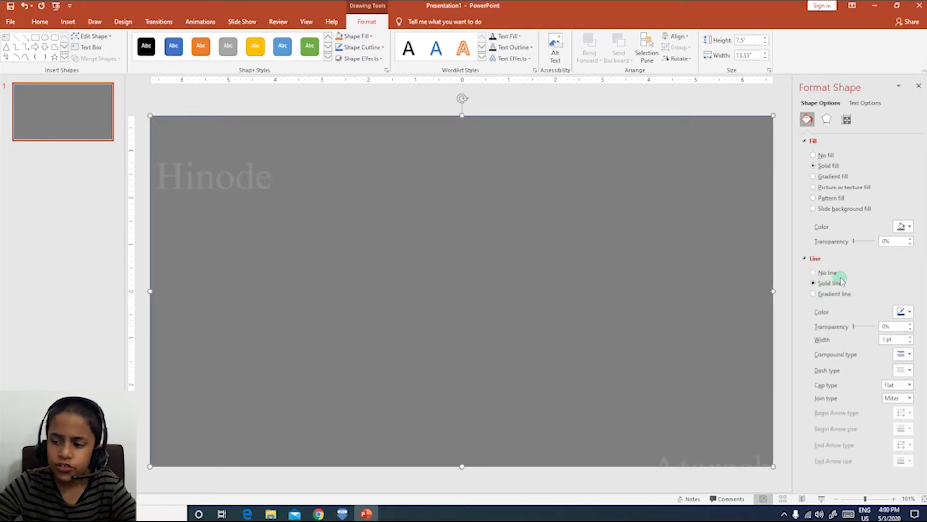
pyautogui.click(827, 272)
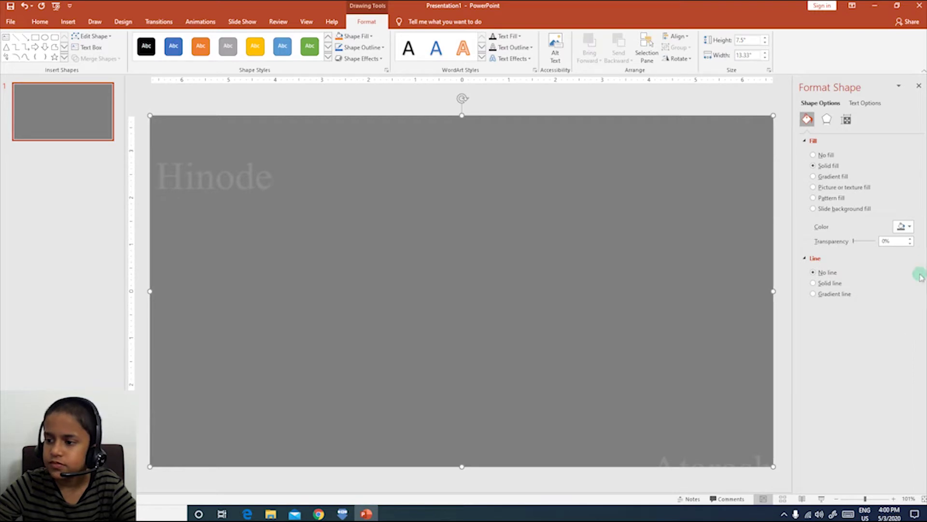
pyautogui.click(919, 86)
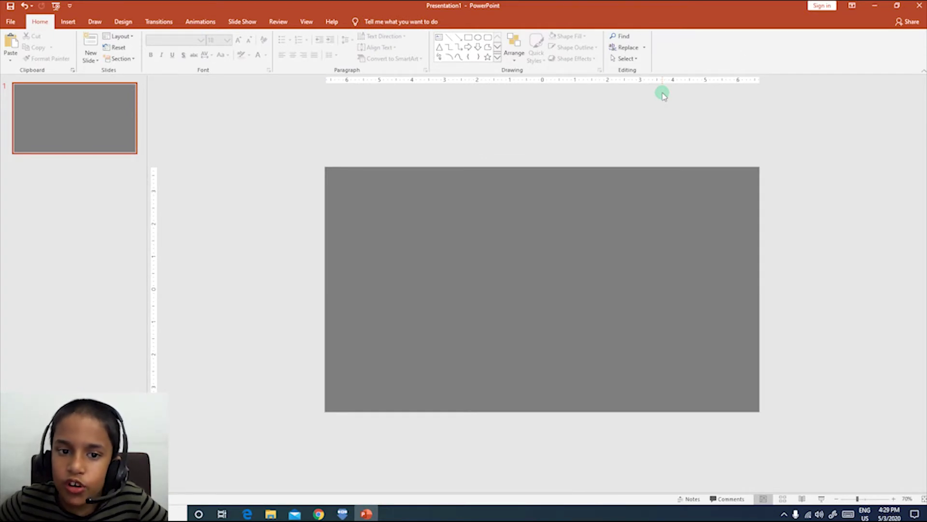
# Draw a large Oval circle and position it slightly right of the slide's centre
pyautogui.click(64, 23)
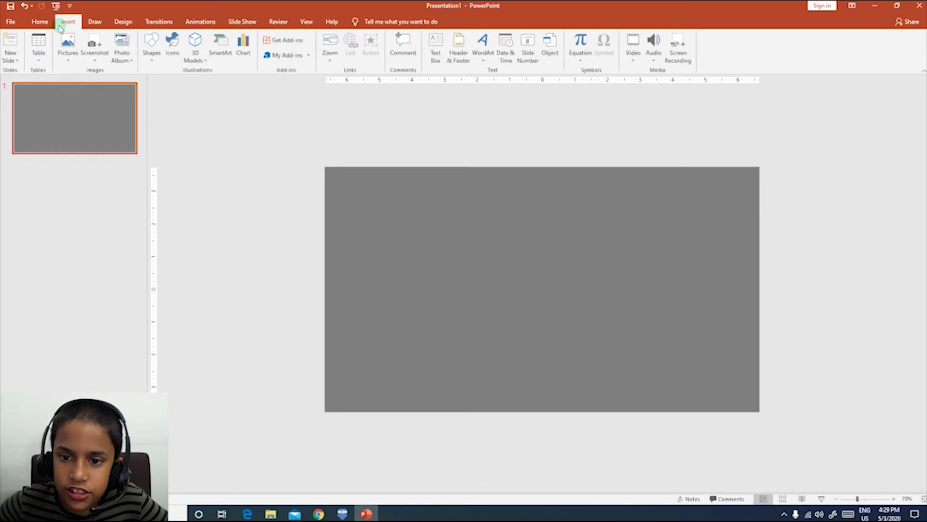
pyautogui.click(151, 53)
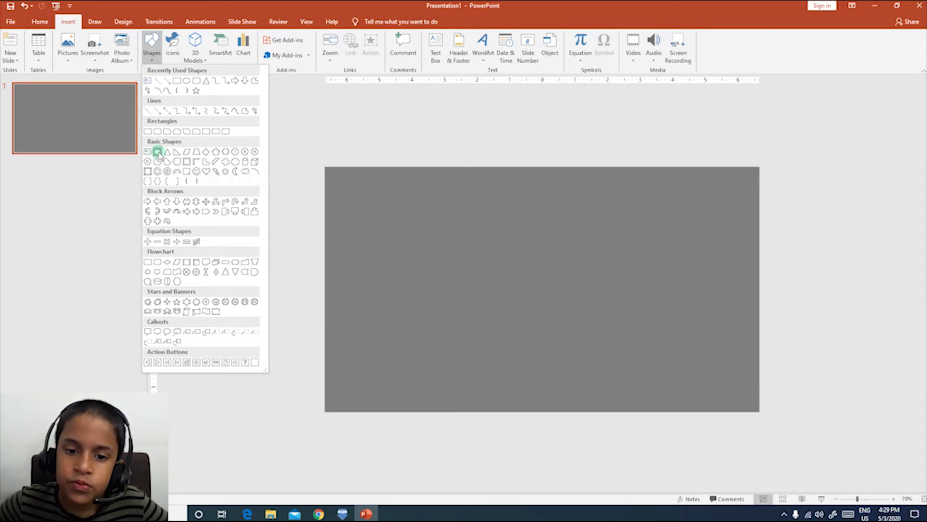
pyautogui.click(158, 153)
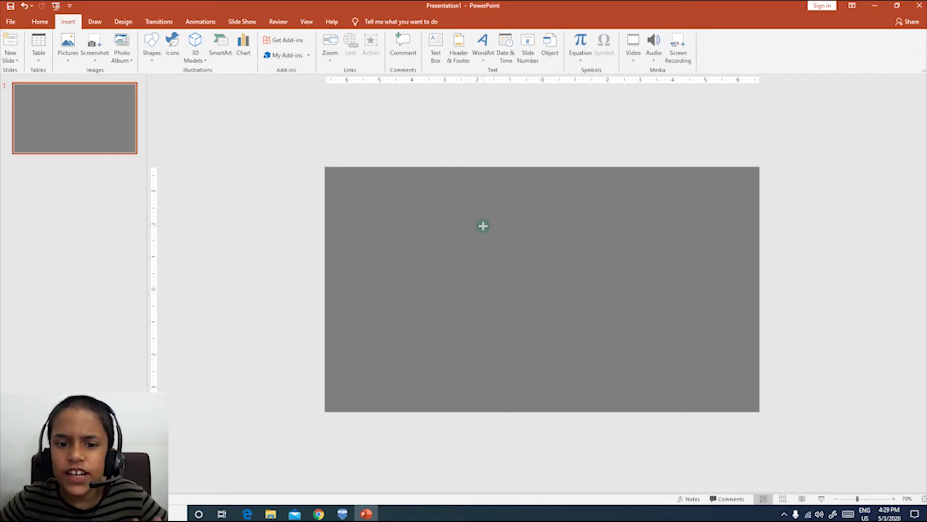
pyautogui.hotkey('ctrl', 'z')
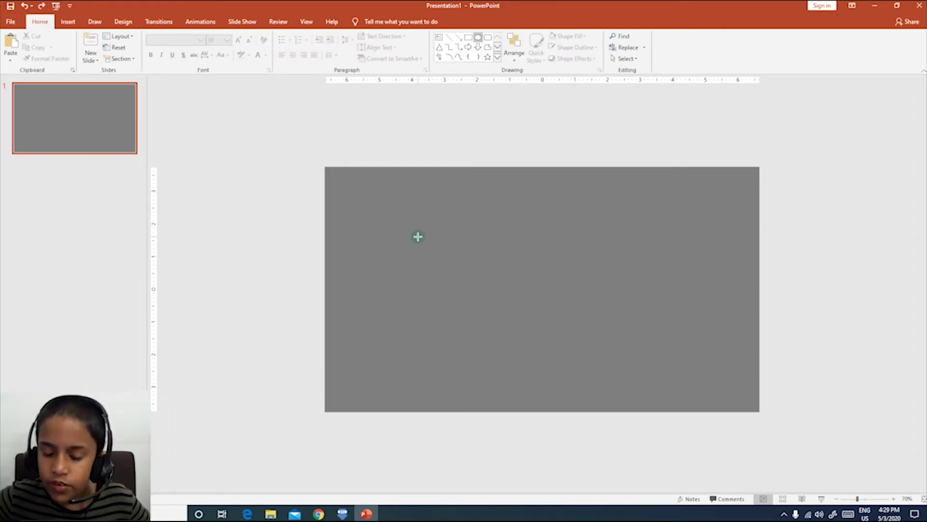
pyautogui.moveTo(423, 223); pyautogui.dragTo(460, 258)
pyautogui.moveTo(501, 293); pyautogui.dragTo(594, 391)
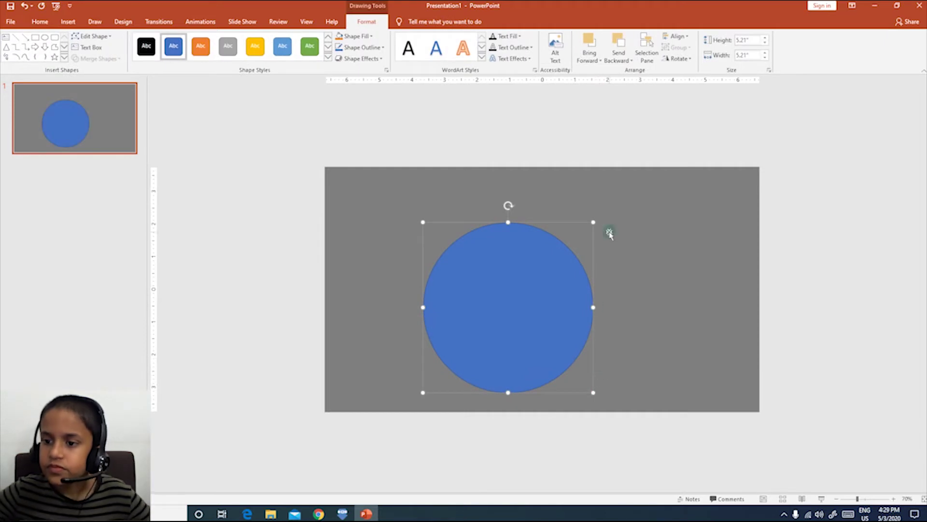
pyautogui.moveTo(507, 265); pyautogui.dragTo(583, 254)
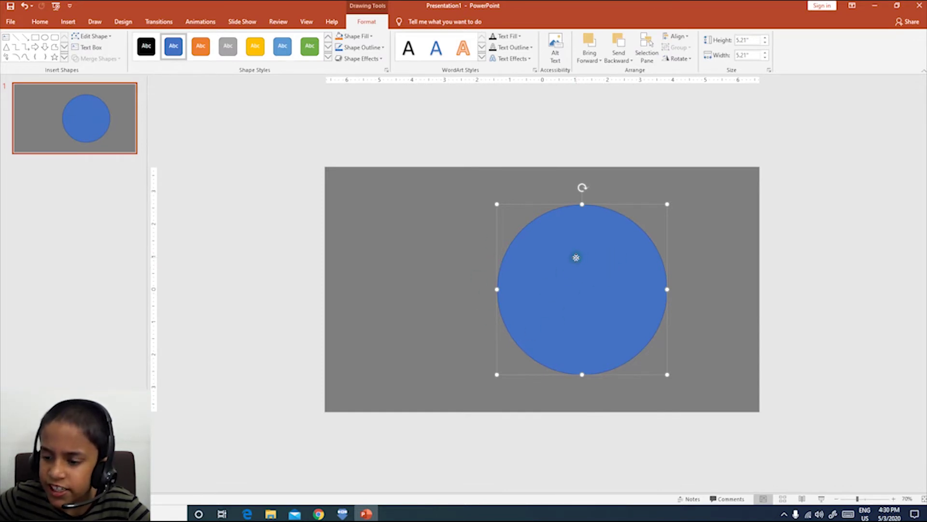
# Set the circle's height and width to 5.5 inches
pyautogui.rightClick(577, 258)
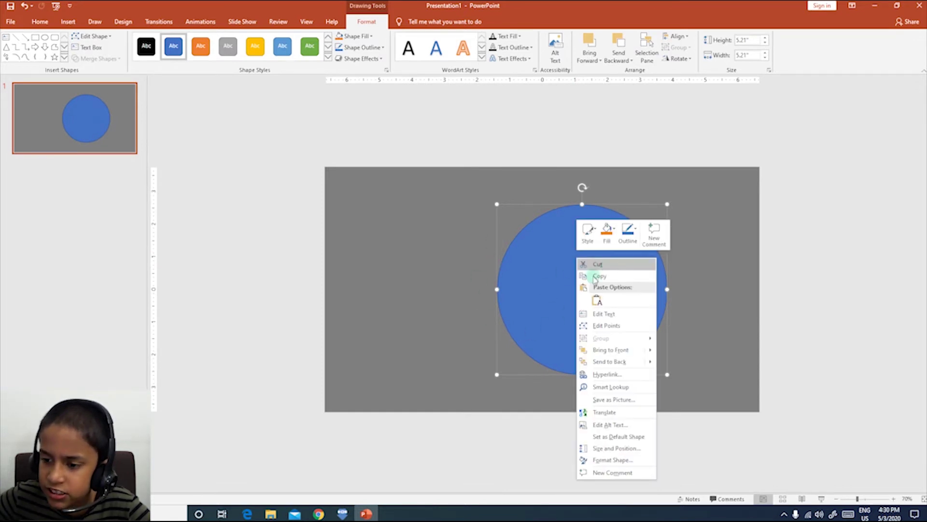
pyautogui.click(614, 449)
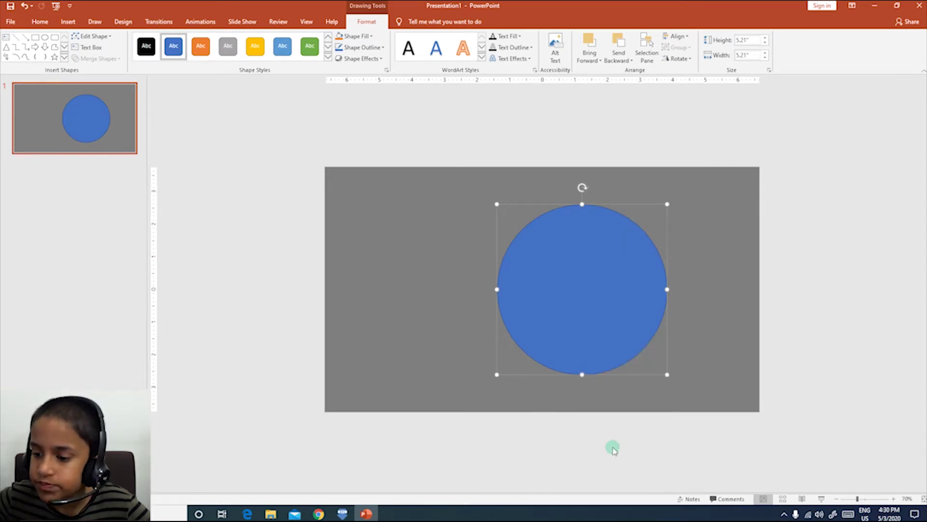
pyautogui.click(890, 166)
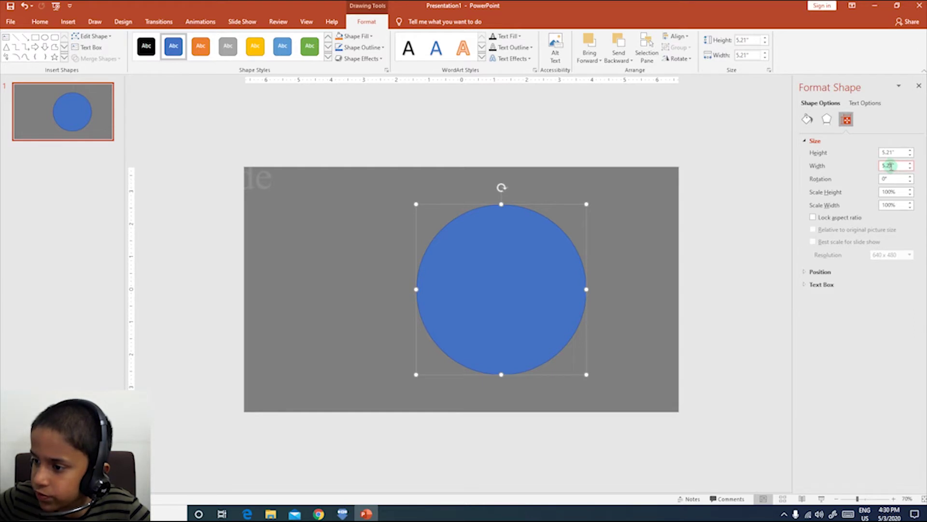
pyautogui.click(894, 165)
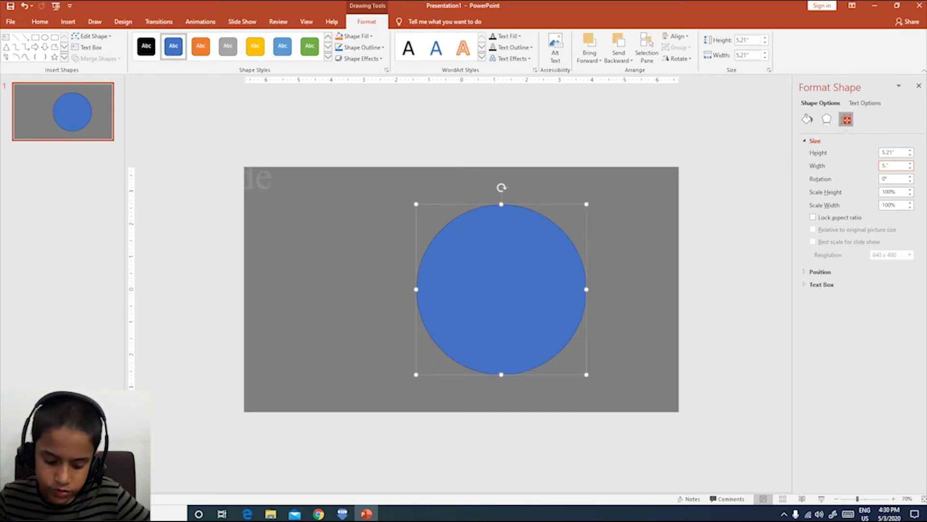
pyautogui.doubleClick(887, 153)
pyautogui.click(888, 165)
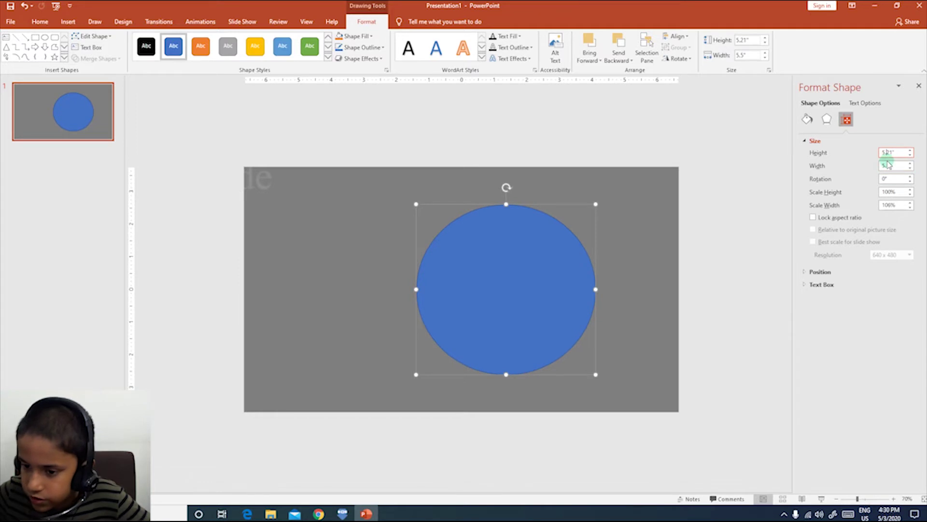
pyautogui.click(879, 166)
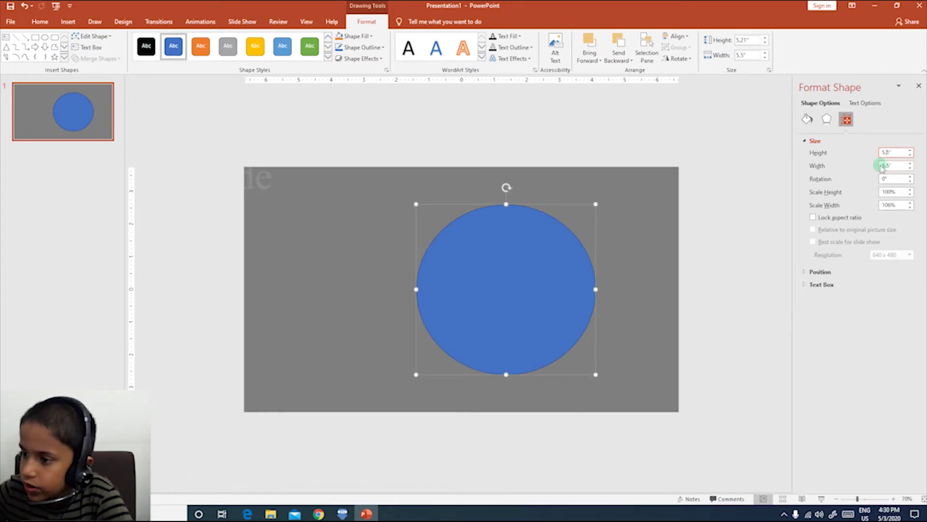
pyautogui.write('5')
pyautogui.press('Return')
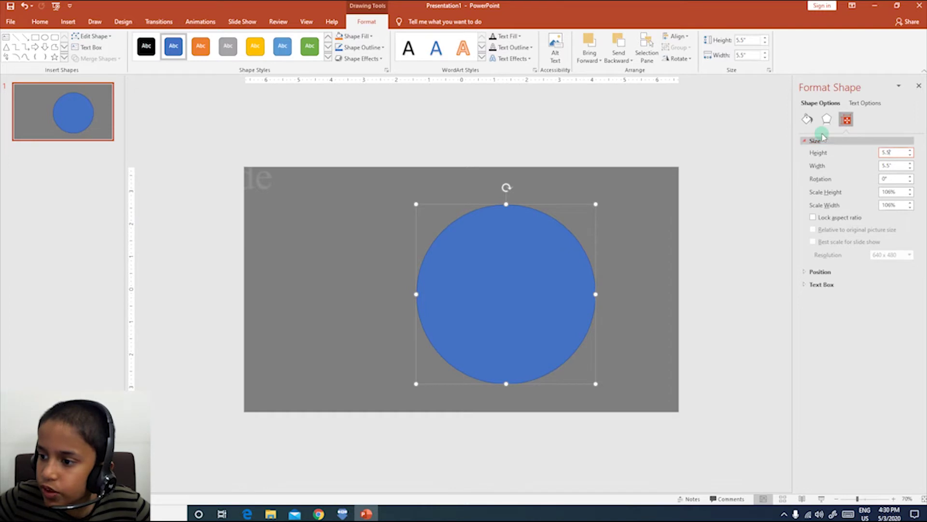
# Remove the circle's outline with No line
pyautogui.click(809, 120)
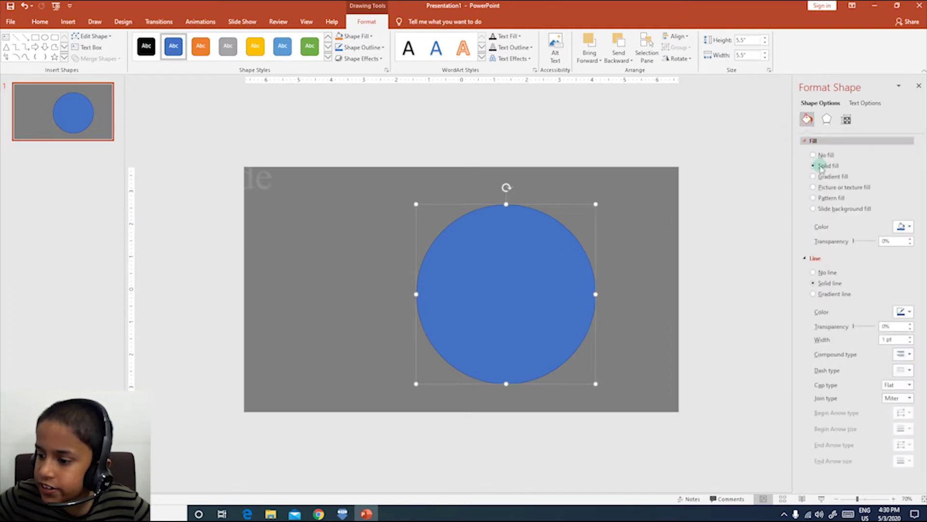
pyautogui.click(819, 274)
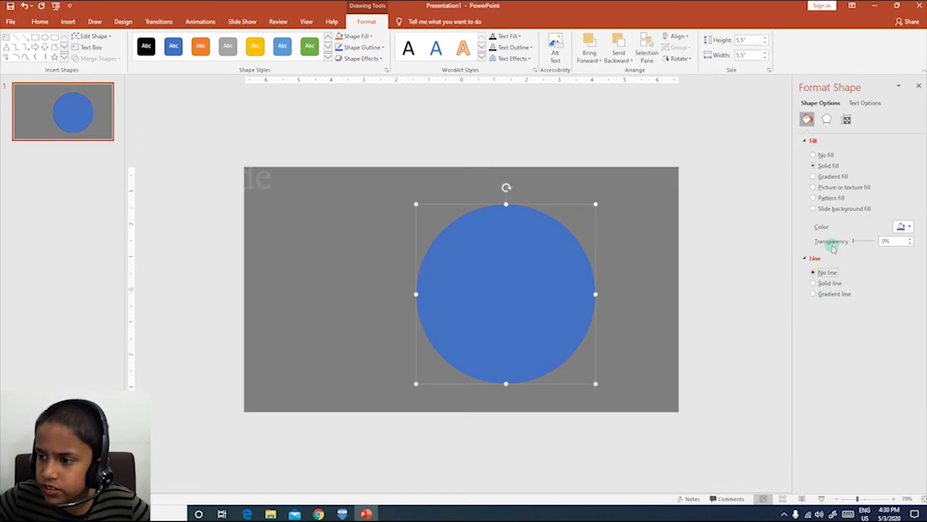
pyautogui.click(918, 86)
# Duplicate the circle, keeping one on the slide's right side and one just past its edge
pyautogui.moveTo(589, 270); pyautogui.dragTo(621, 273)
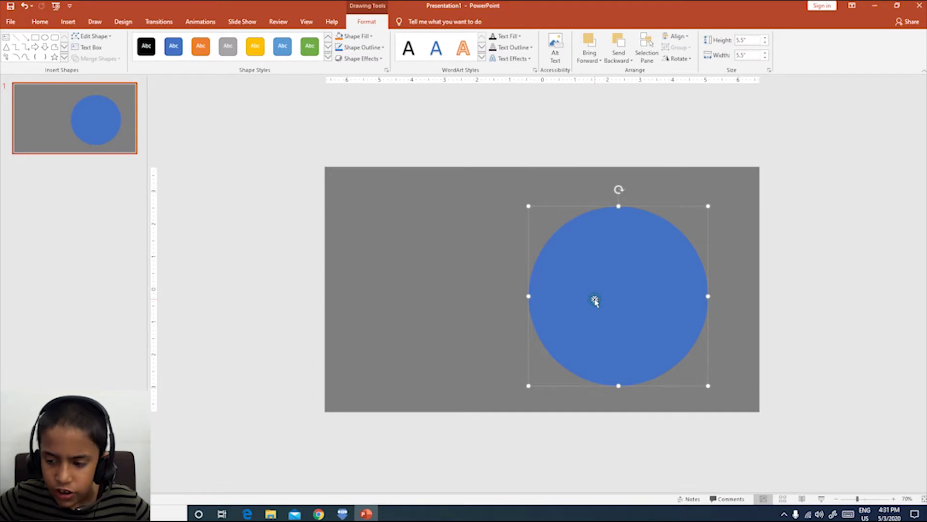
pyautogui.press('alt')
pyautogui.moveTo(604, 271); pyautogui.dragTo(454, 278)
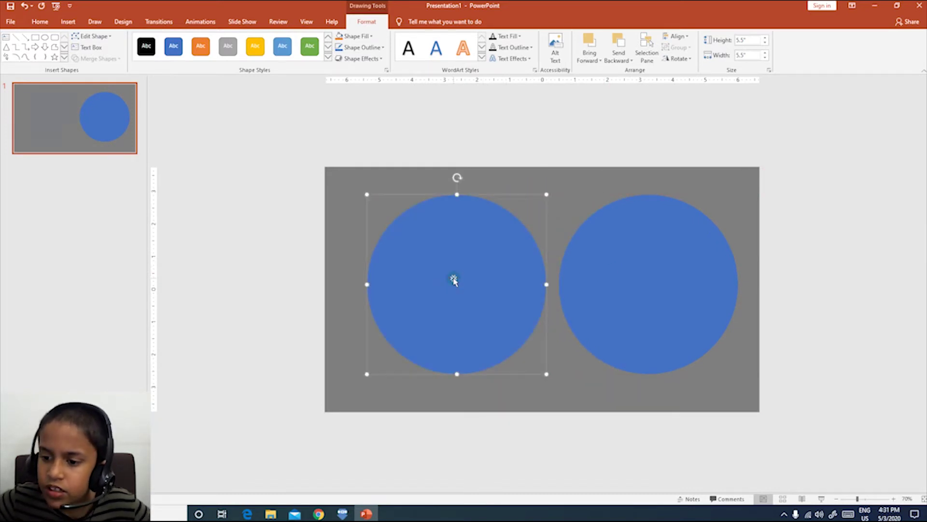
pyautogui.click(570, 190)
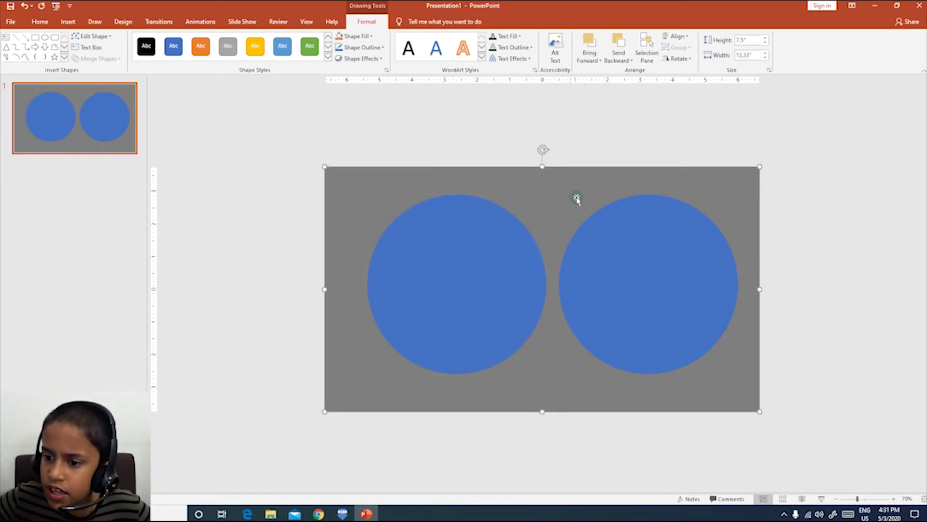
pyautogui.click(643, 262)
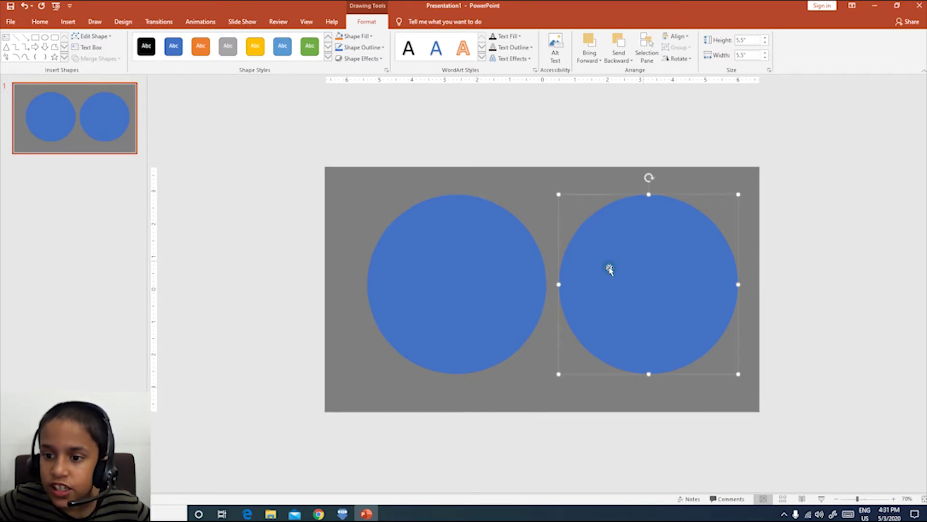
pyautogui.click(502, 254)
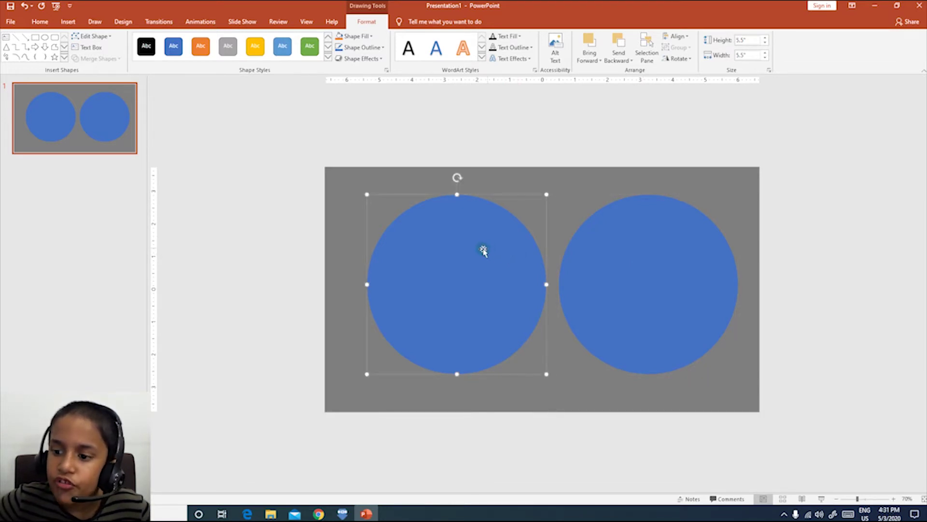
pyautogui.moveTo(474, 253); pyautogui.dragTo(871, 271)
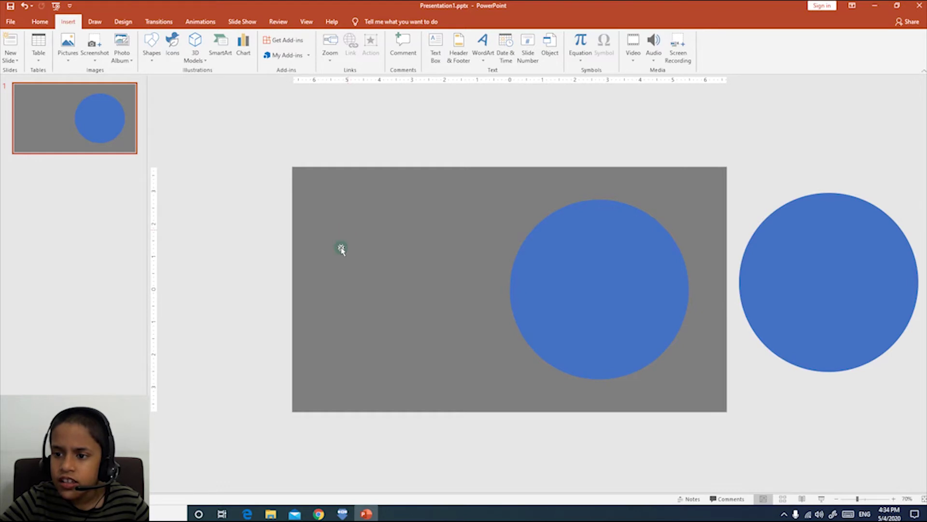
# Select the grey rectangle and on-slide circle, then apply Merge Shapes > Subtract
pyautogui.click(423, 270)
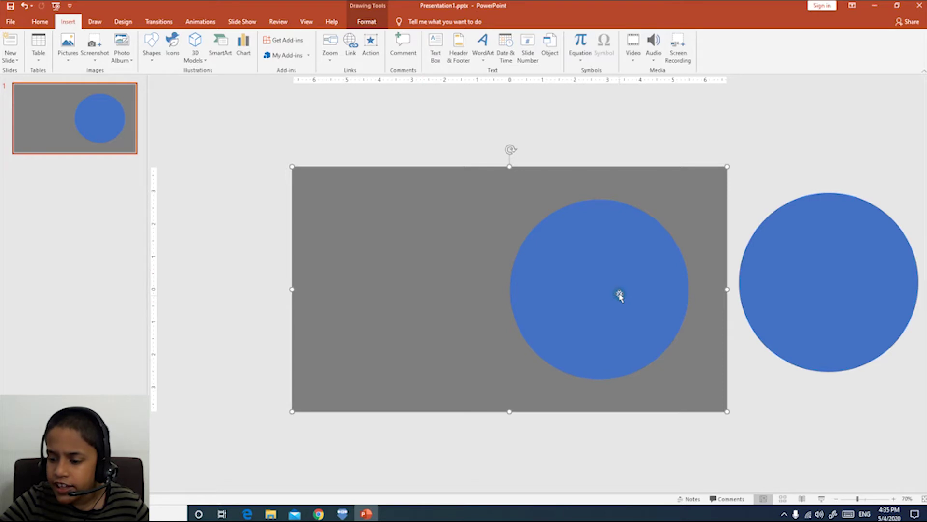
pyautogui.click(597, 284)
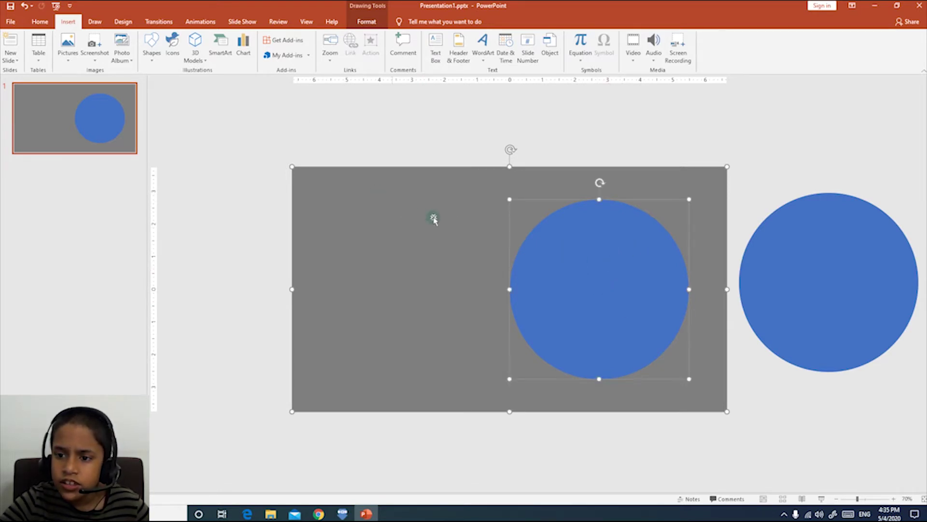
pyautogui.click(356, 25)
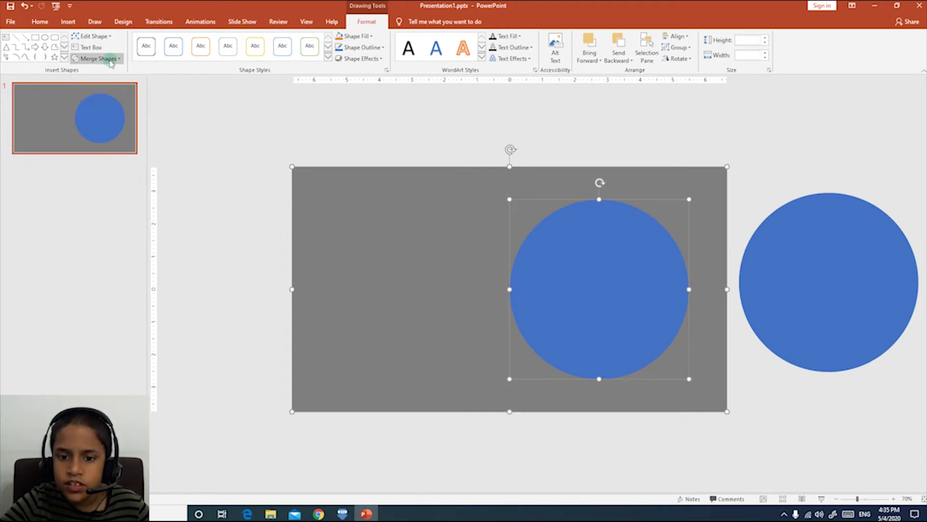
pyautogui.click(111, 63)
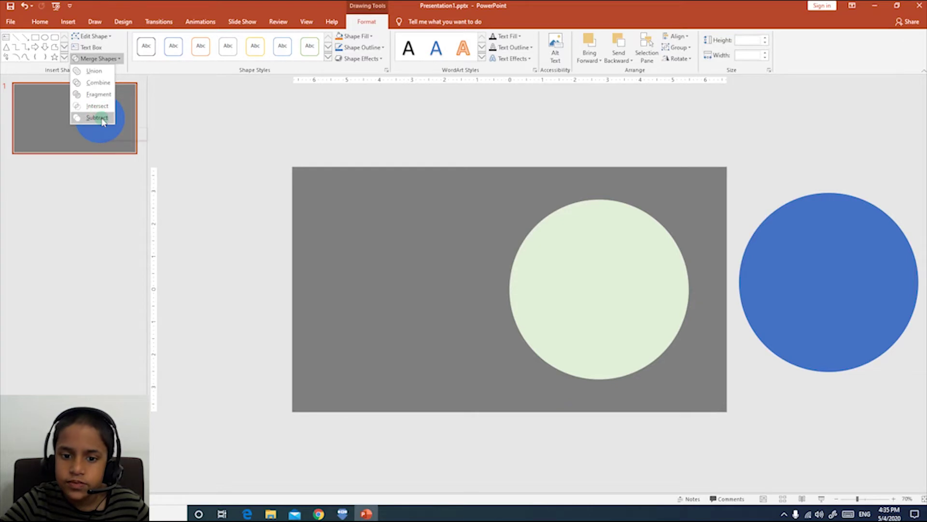
pyautogui.click(101, 119)
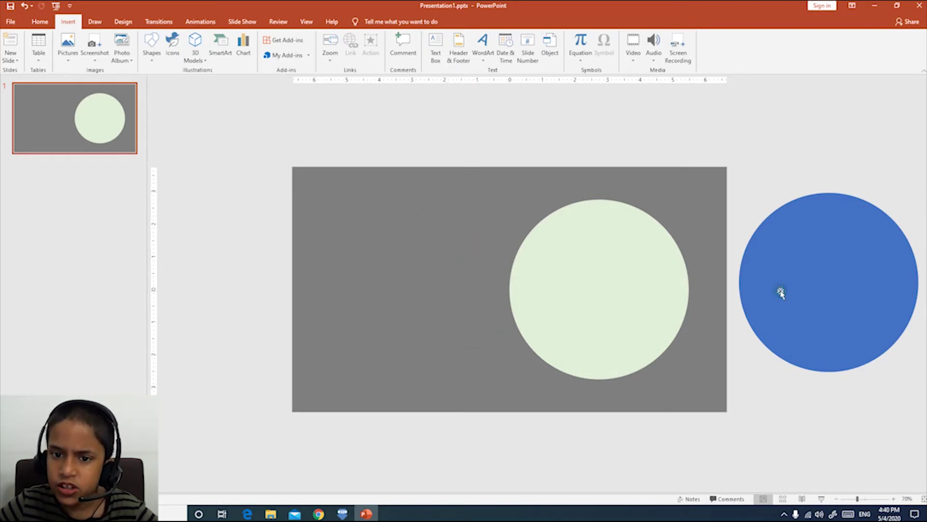
# Open the Selection Pane listing Oval 43 and Freeform: Shape 4
pyautogui.click(441, 234)
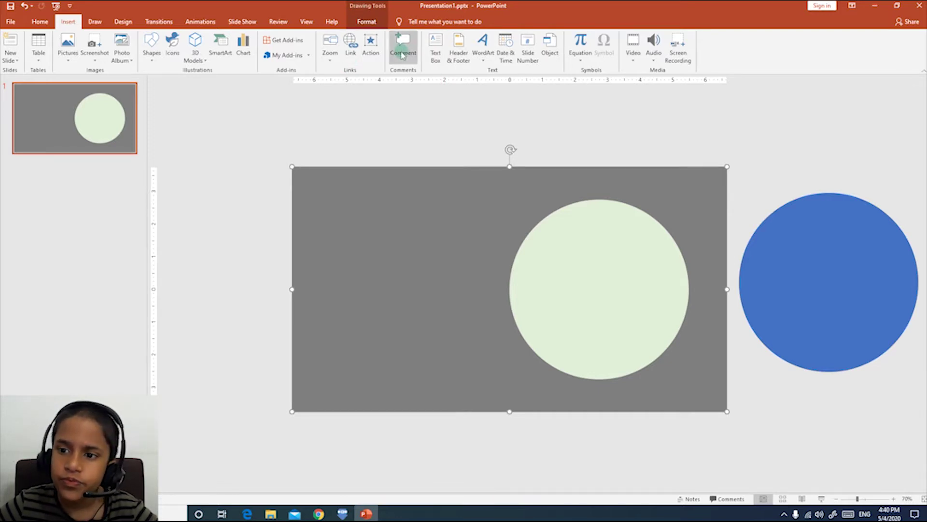
pyautogui.click(367, 21)
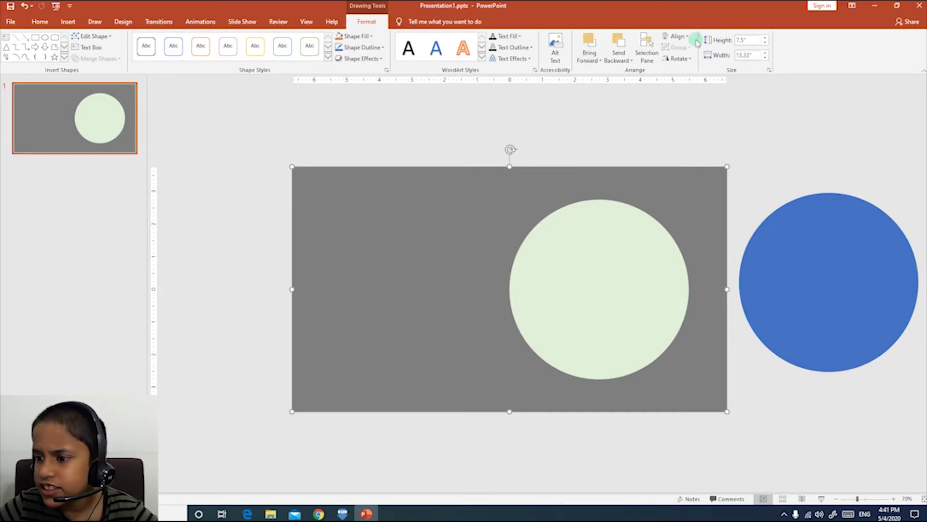
pyautogui.click(658, 48)
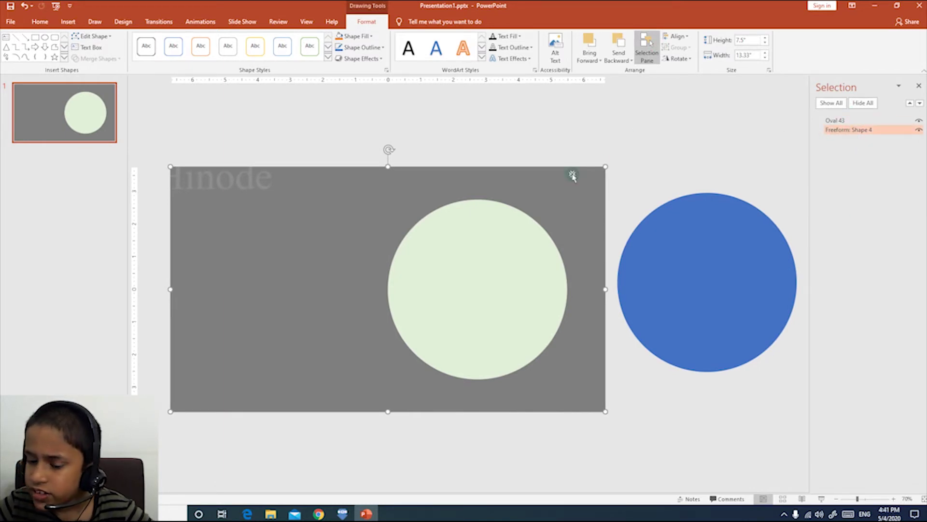
# Rename Freeform: Shape 4 to 'Black Sky' in the Selection Pane
pyautogui.click(315, 240)
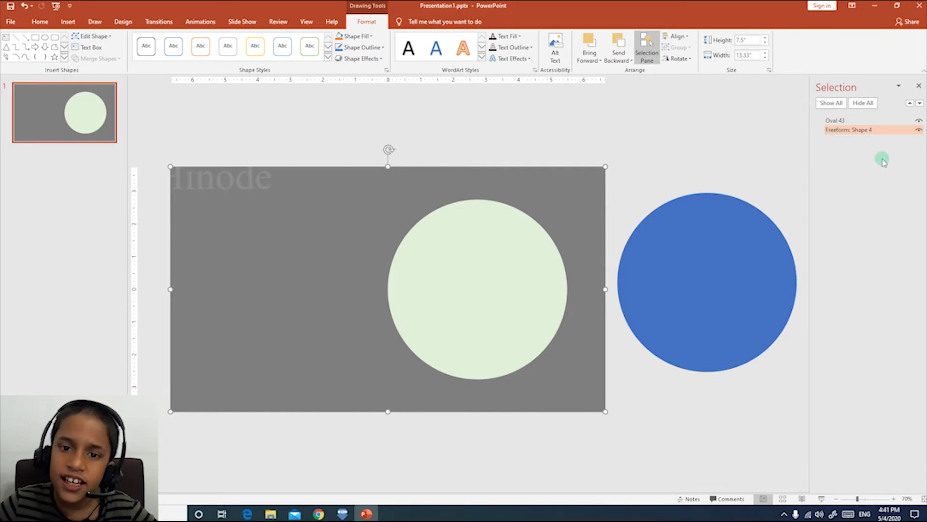
pyautogui.click(827, 130)
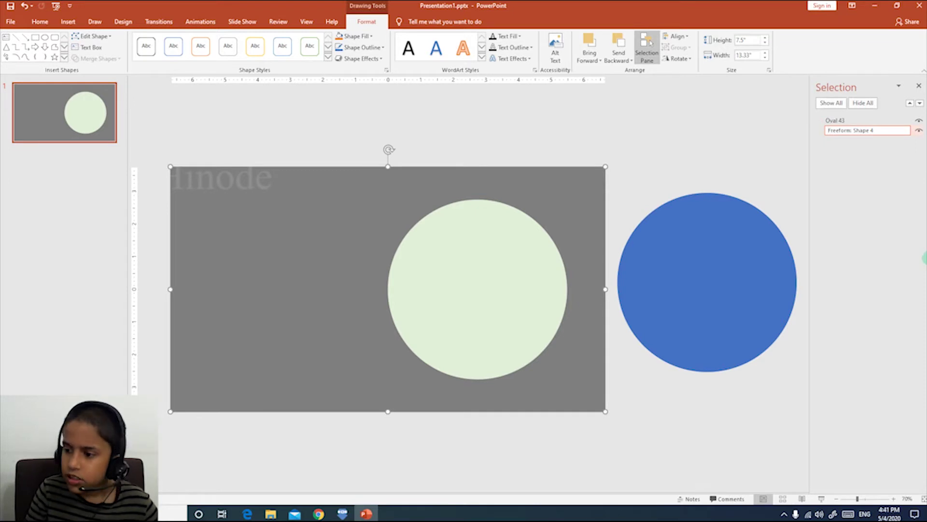
pyautogui.press('Delete')
pyautogui.press('Delete')
pyautogui.press('Delete')
pyautogui.press('Delete')
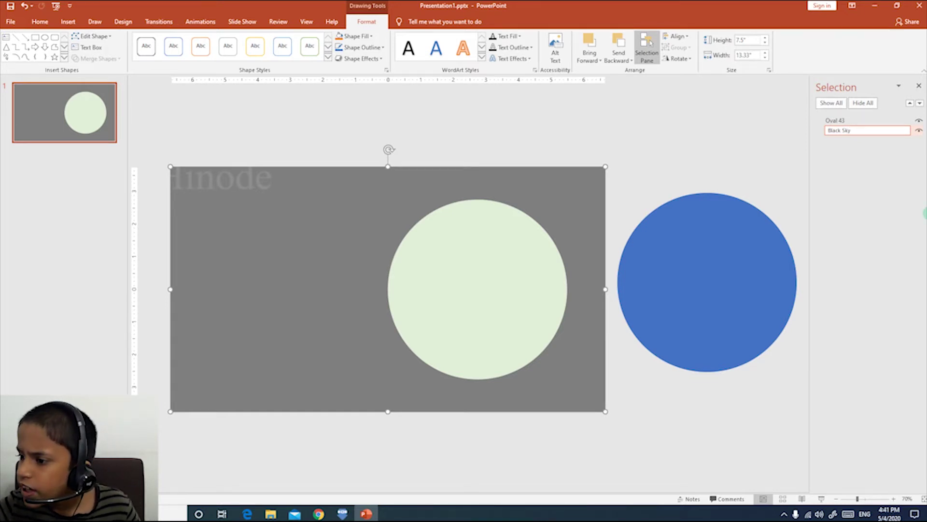
pyautogui.click(712, 160)
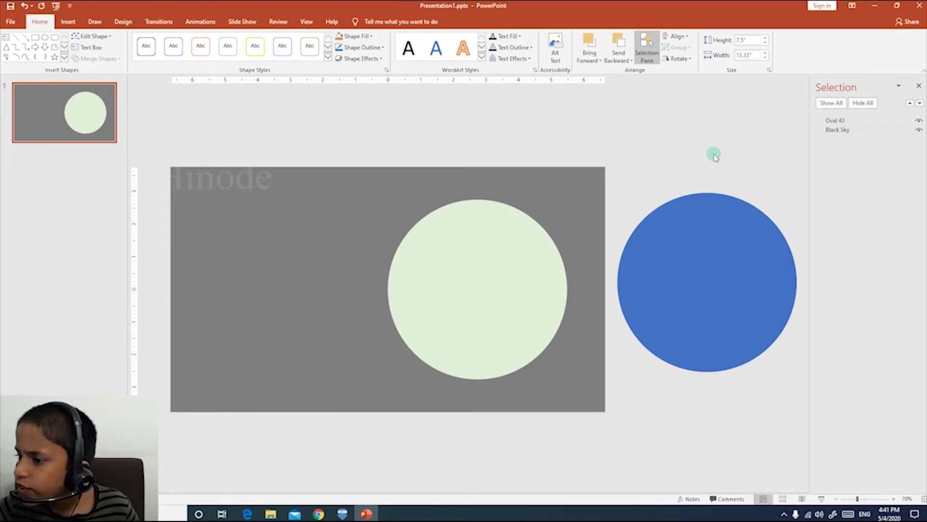
pyautogui.click(867, 120)
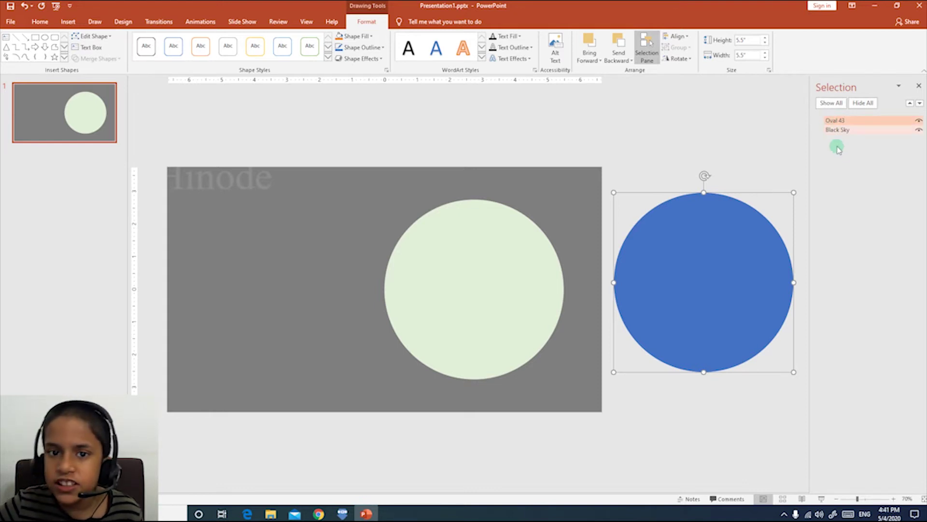
# Rename Oval 43 to 'Moon' and close the Selection Pane
pyautogui.click(827, 121)
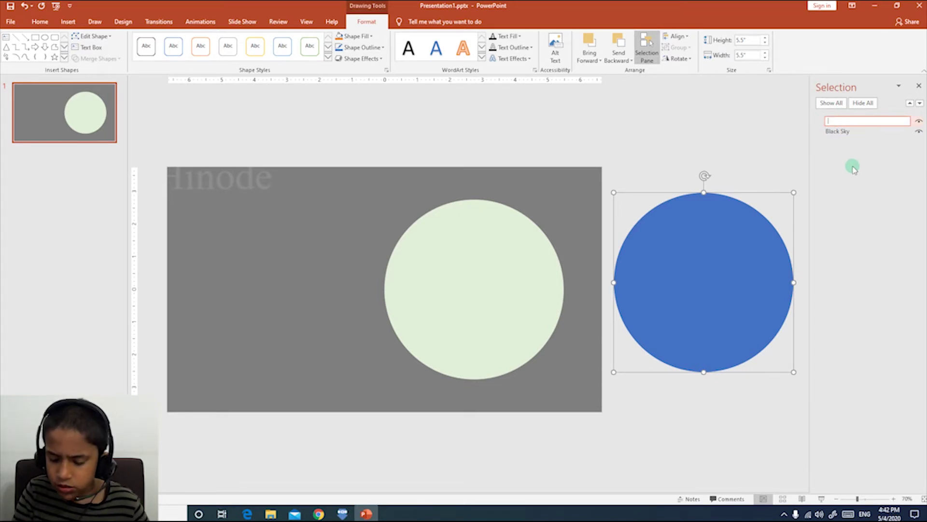
pyautogui.write('Moon')
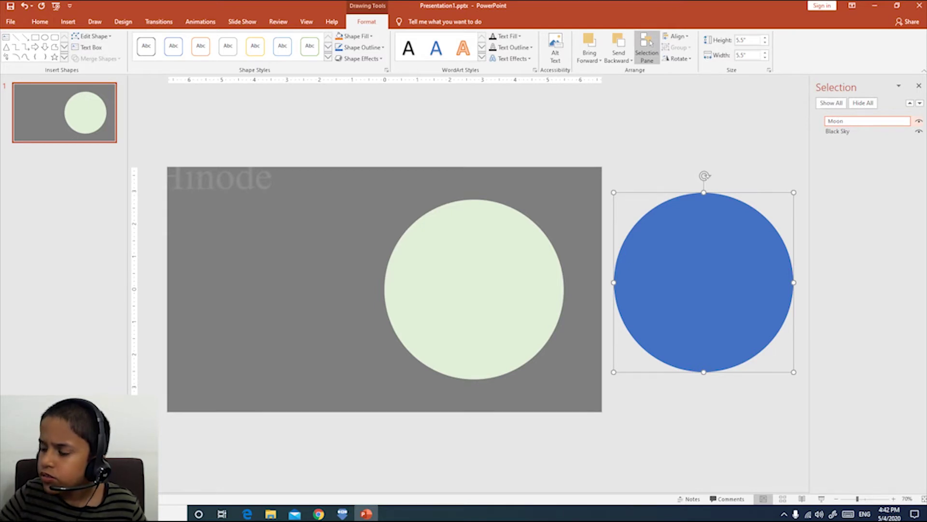
pyautogui.click(768, 157)
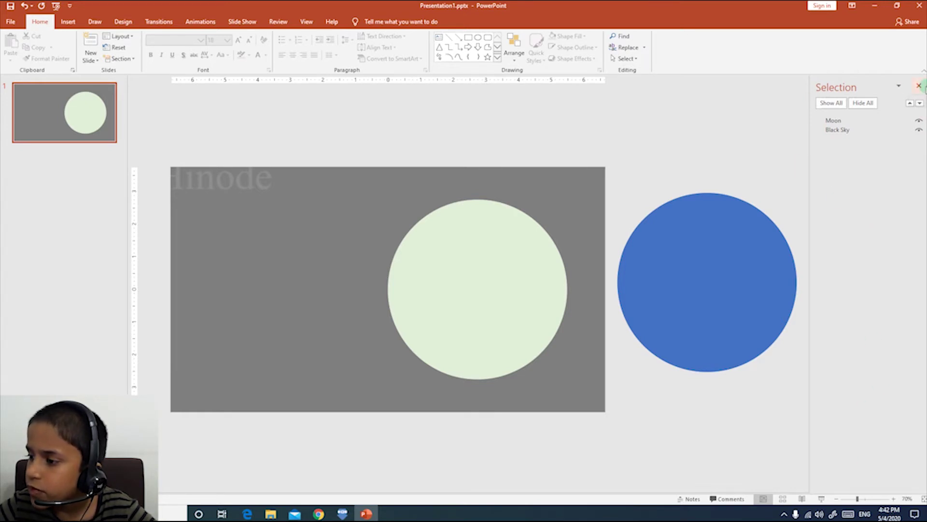
pyautogui.click(919, 85)
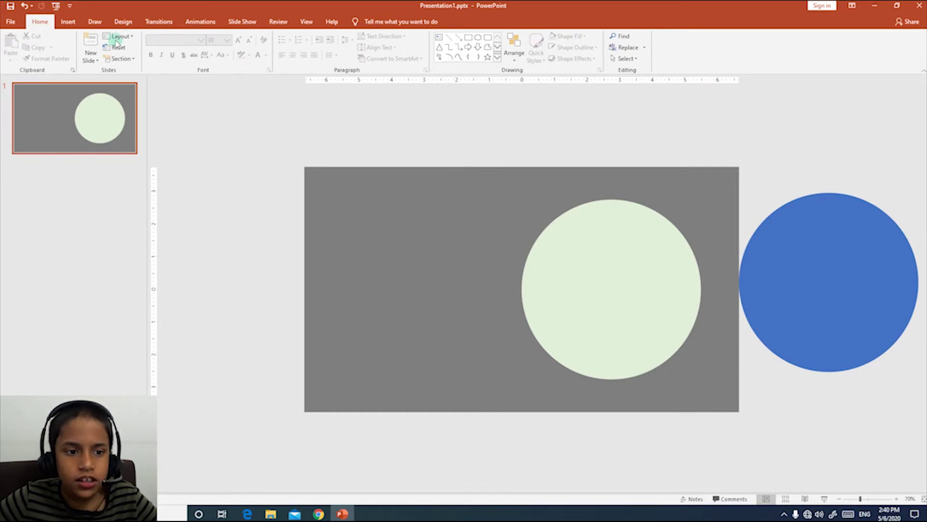
# Draw an empty text box stretched across the middle of the pale circle
pyautogui.click(66, 22)
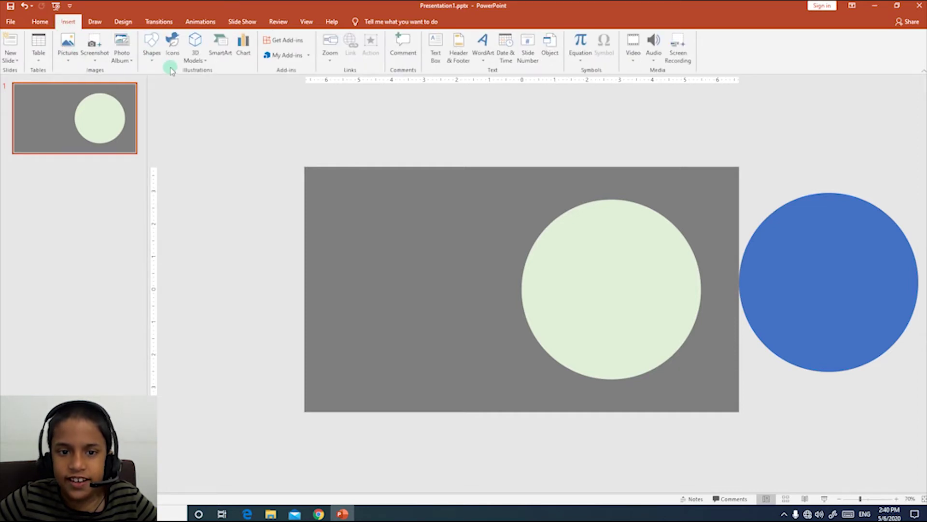
pyautogui.click(158, 59)
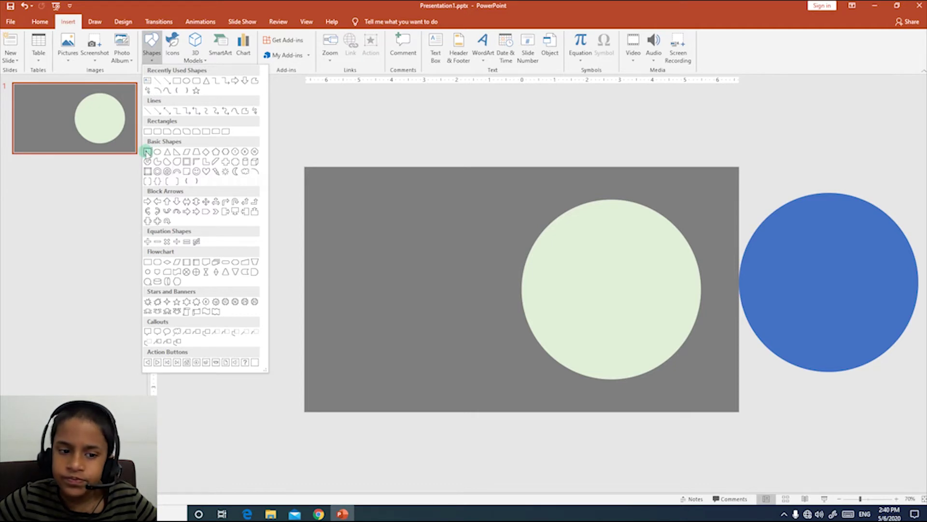
pyautogui.click(147, 152)
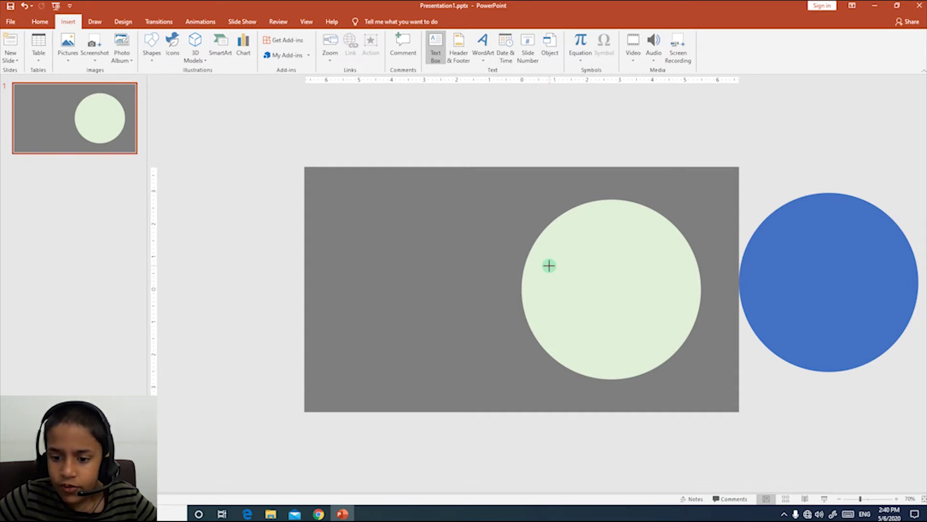
pyautogui.moveTo(549, 266)
pyautogui.mouseDown()
pyautogui.moveTo(565, 288)
pyautogui.moveTo(636, 295)
pyautogui.moveTo(695, 278)
pyautogui.moveTo(602, 289)
pyautogui.moveTo(632, 288)
pyautogui.mouseUp()
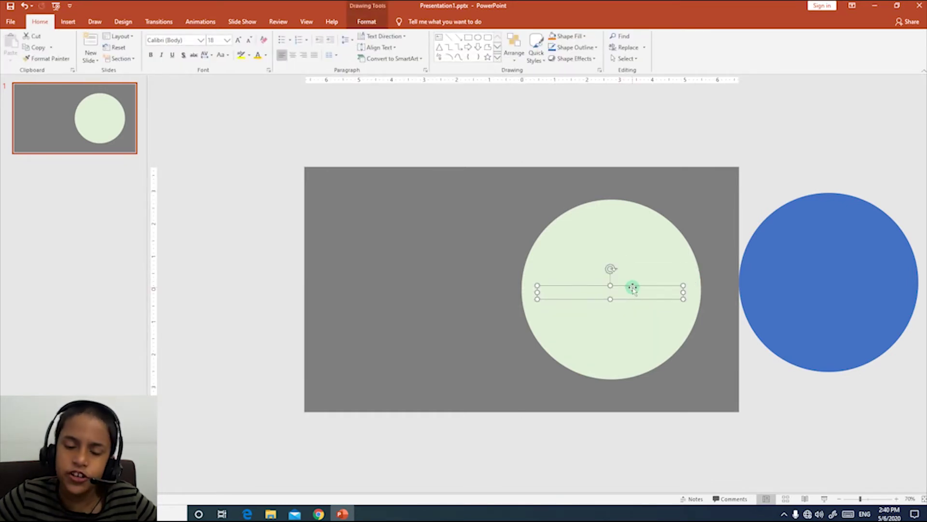
# Type 'Atarashi Hinode Atarashi Hinode' into the text box inside the circle
pyautogui.click(632, 287)
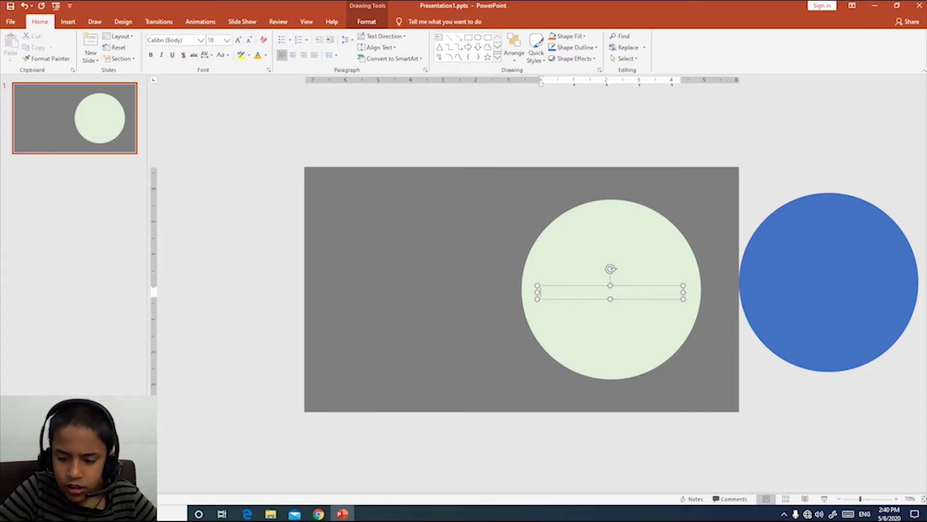
pyautogui.write('A')
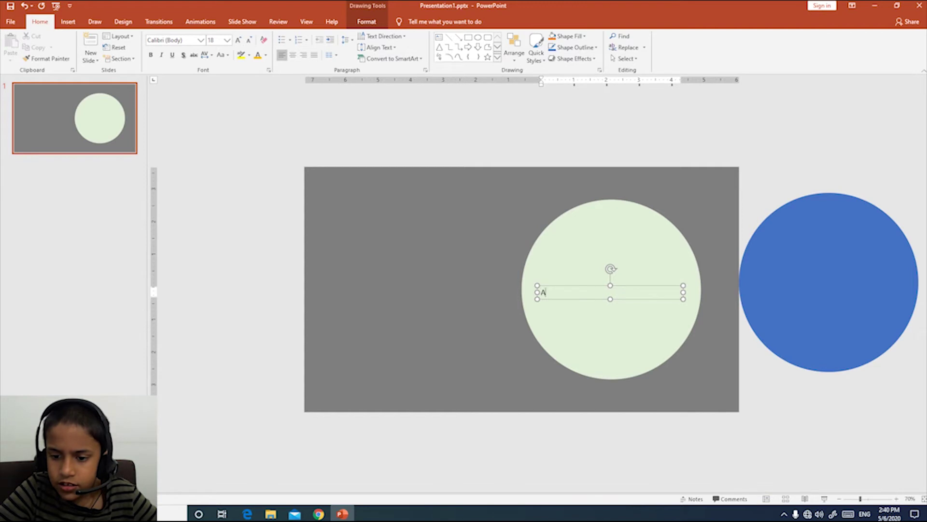
pyautogui.write('tara')
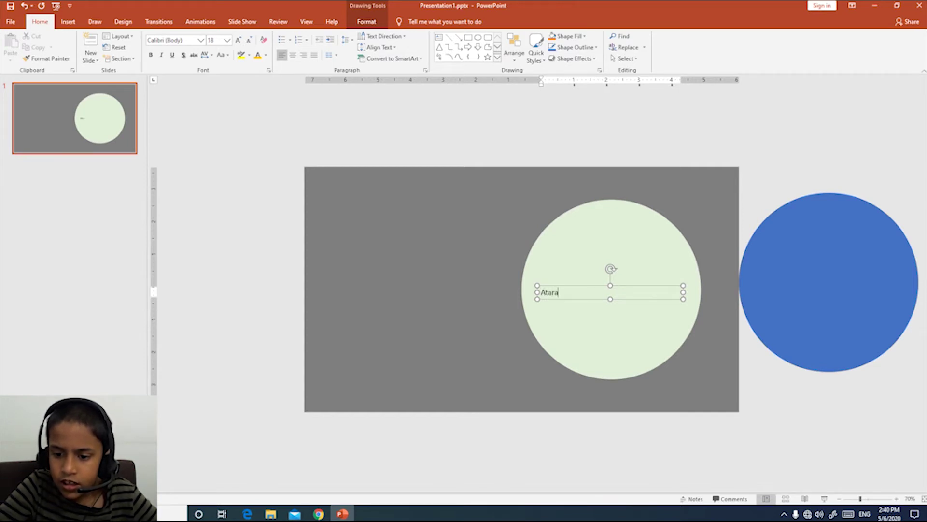
pyautogui.write('shi Hi')
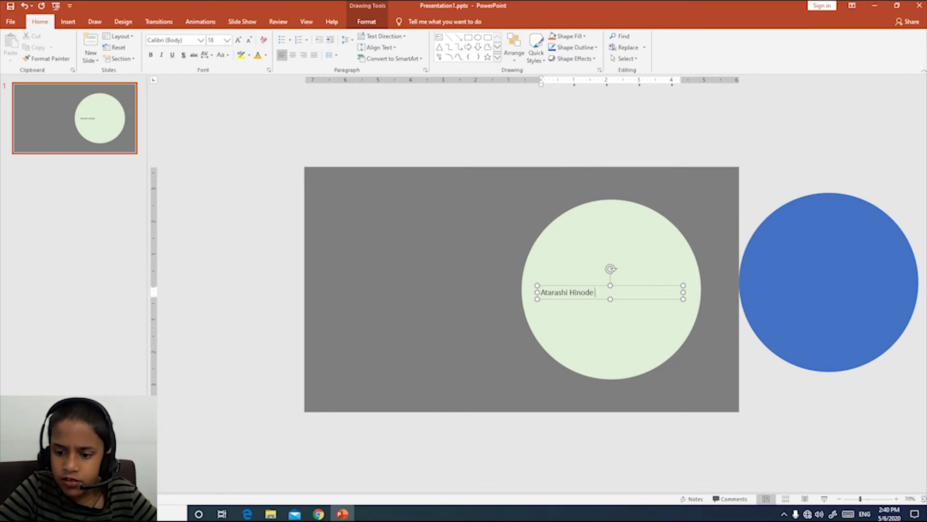
pyautogui.write('node  A')
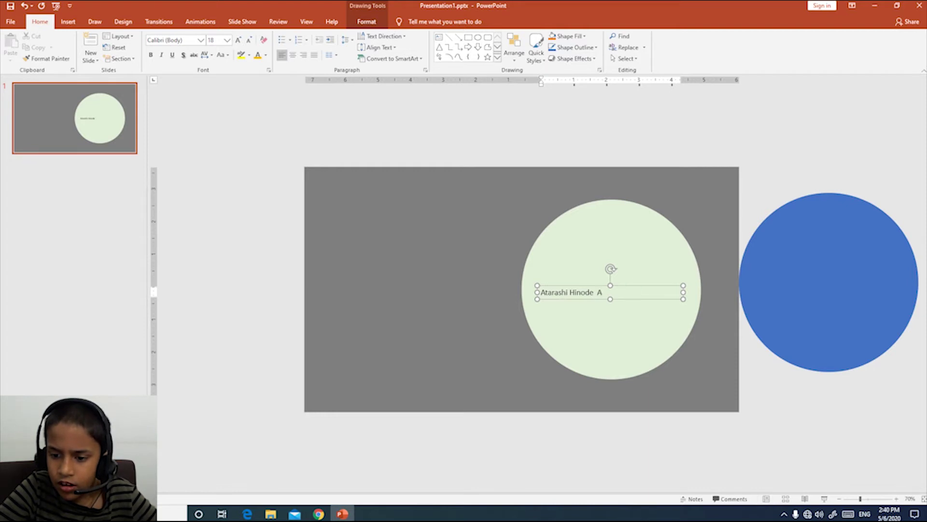
pyautogui.write('tara')
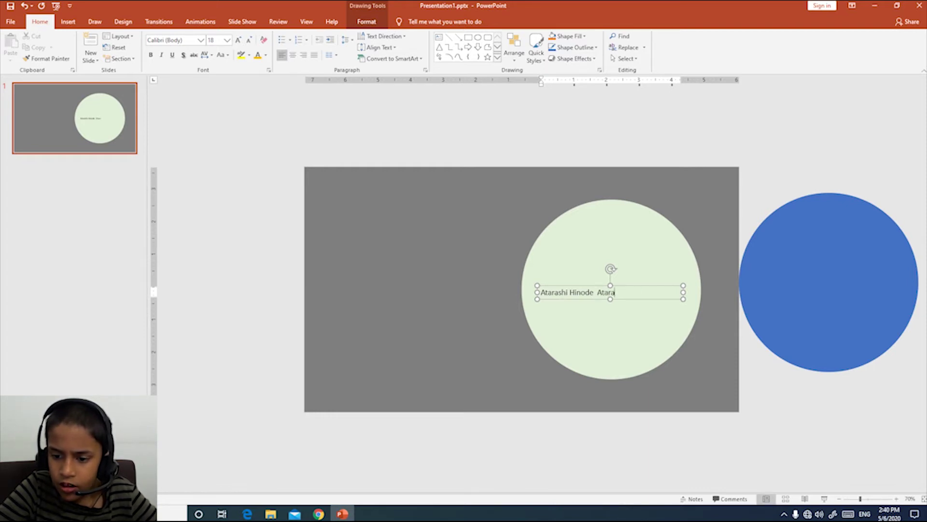
pyautogui.write('shi Hinode')
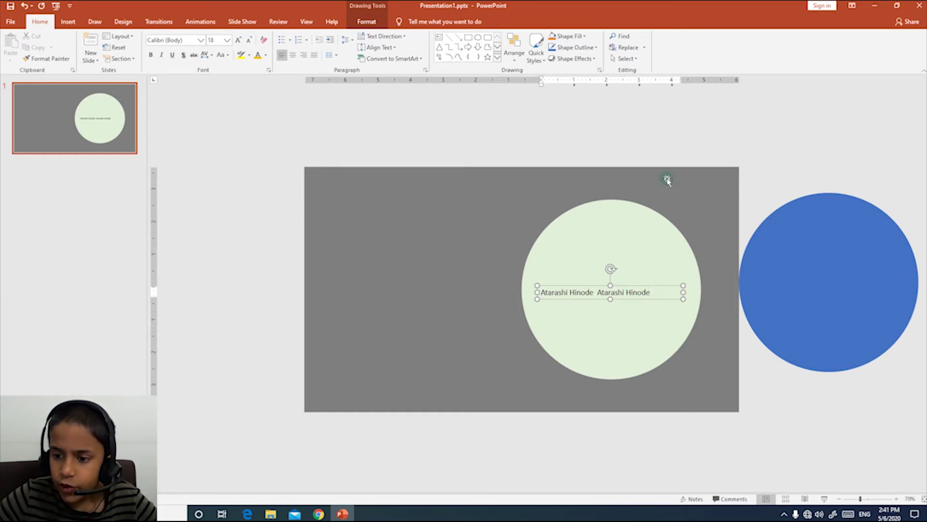
pyautogui.click(652, 149)
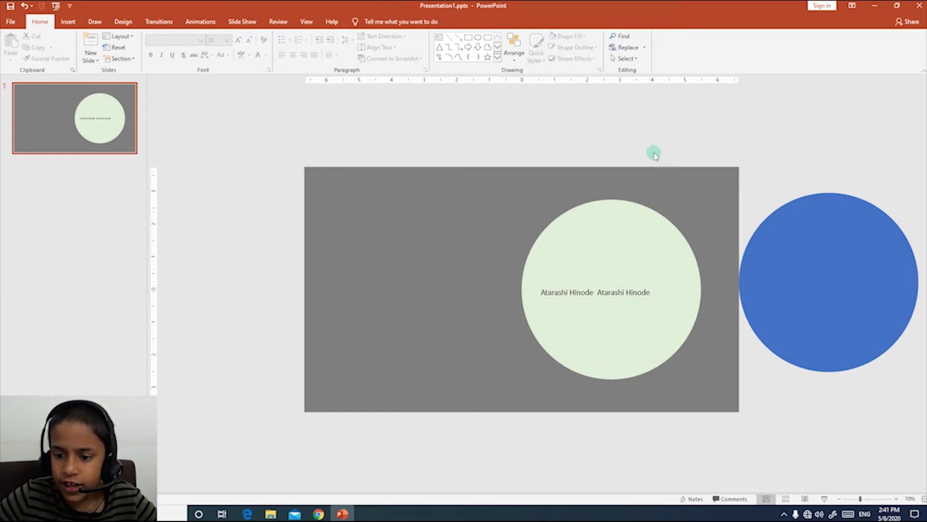
# Set the Atarashi Hinode text to 30-point Arial Black
pyautogui.click(622, 285)
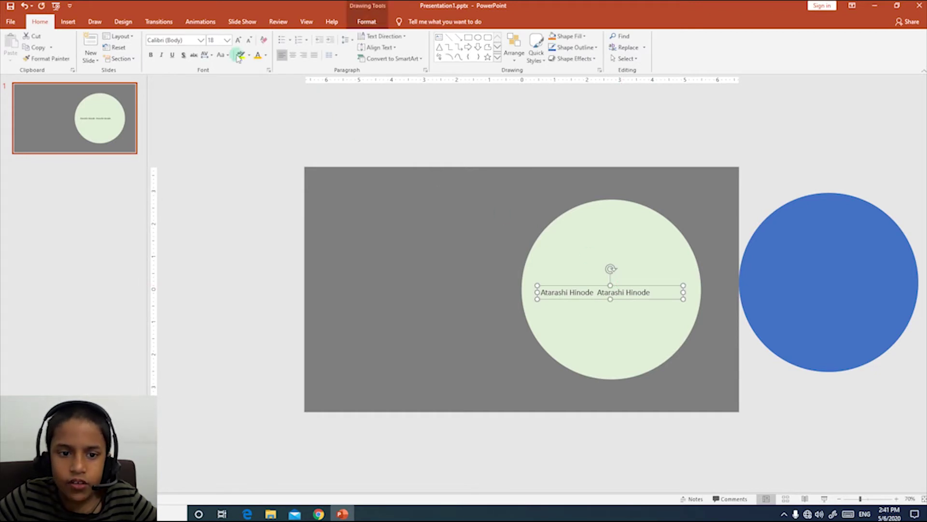
pyautogui.click(227, 40)
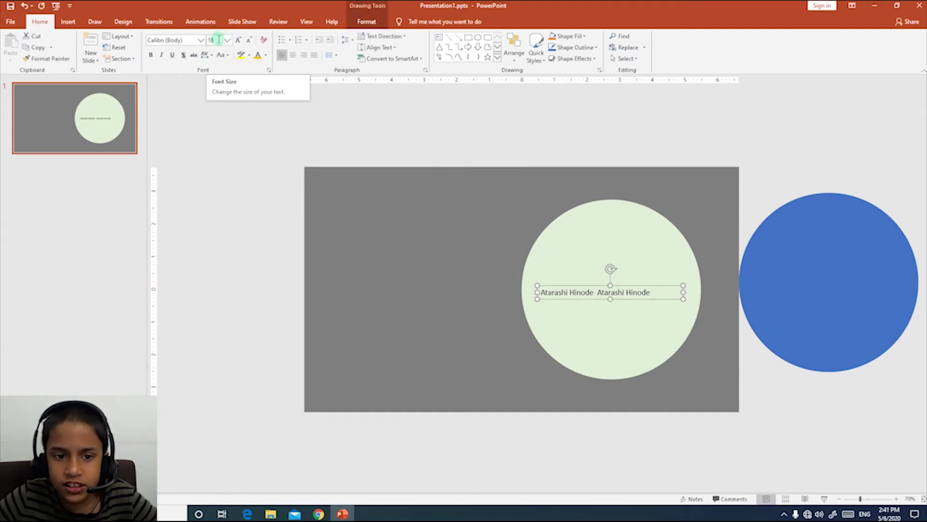
pyautogui.click(213, 38)
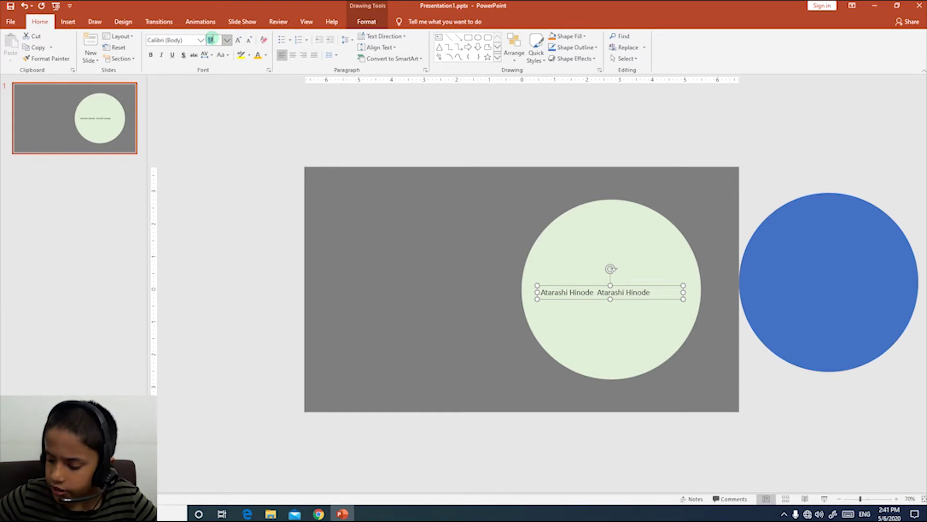
pyautogui.write('30')
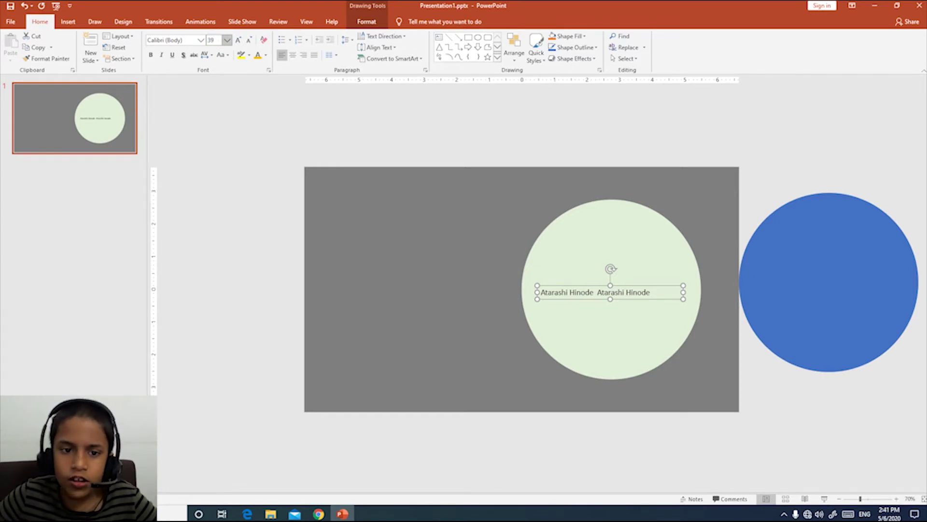
pyautogui.press('Return')
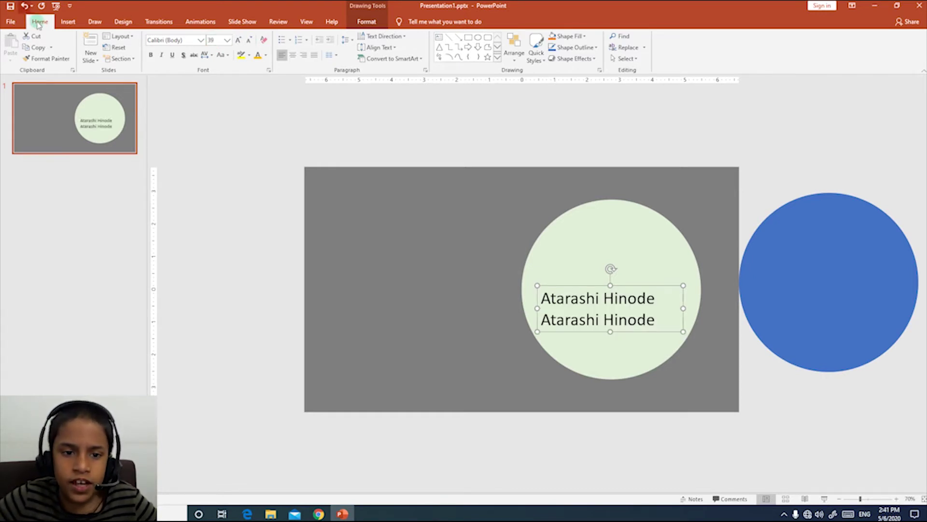
pyautogui.click(200, 39)
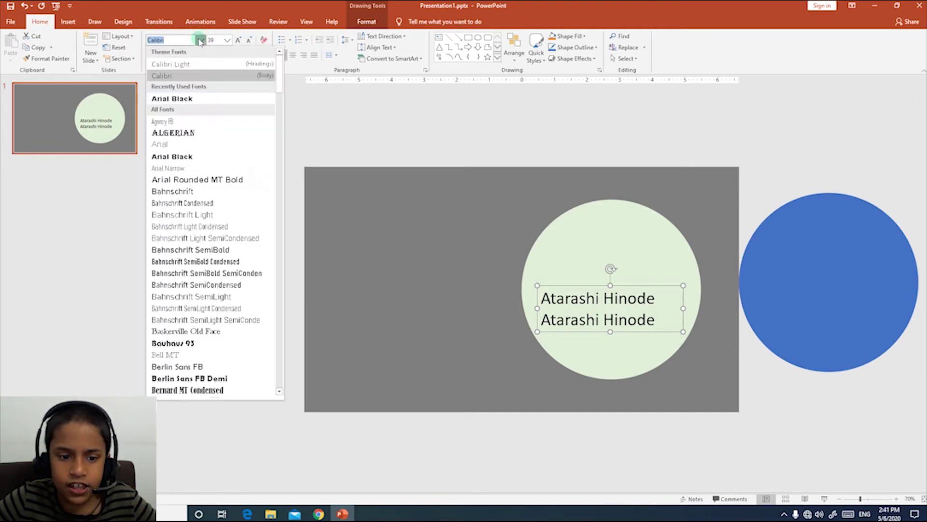
pyautogui.click(215, 98)
# Move the text box onto the circle's upper-left edge and colour the text gold
pyautogui.moveTo(659, 303); pyautogui.dragTo(599, 244)
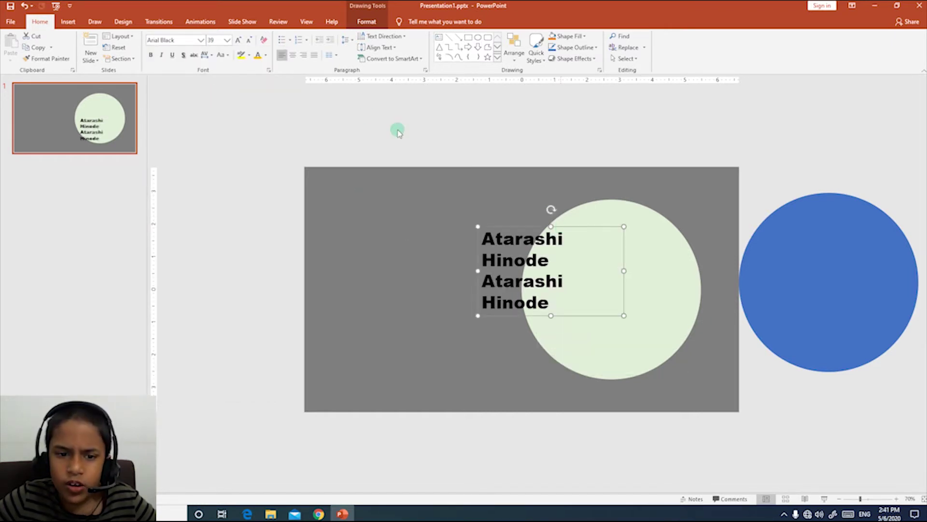
pyautogui.click(266, 56)
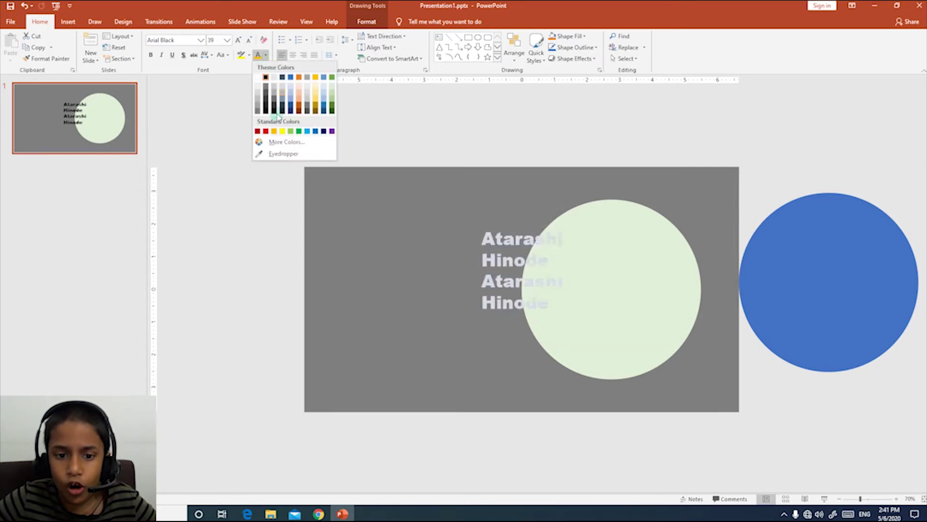
pyautogui.click(274, 131)
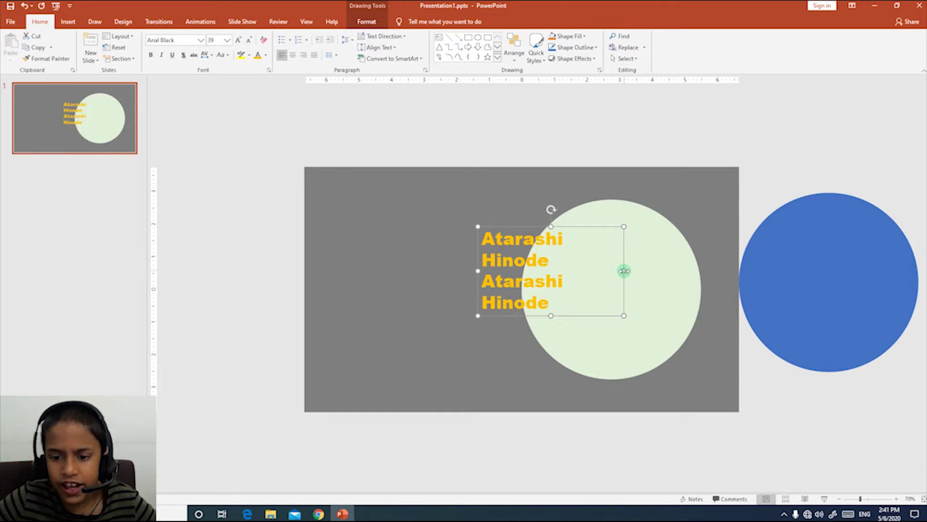
# Widen the gold text box to one line and centre it vertically on the circle, shifted left
pyautogui.moveTo(624, 271); pyautogui.dragTo(808, 288)
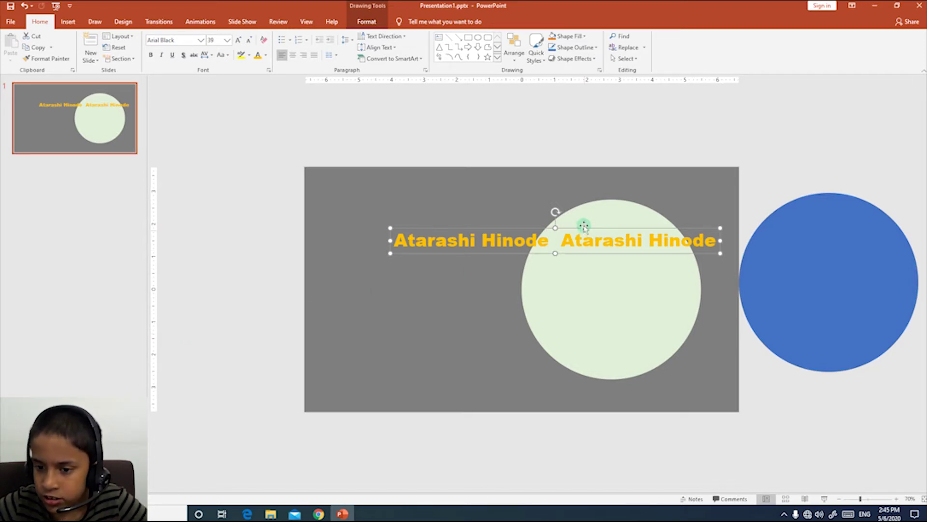
pyautogui.moveTo(587, 228); pyautogui.dragTo(564, 279)
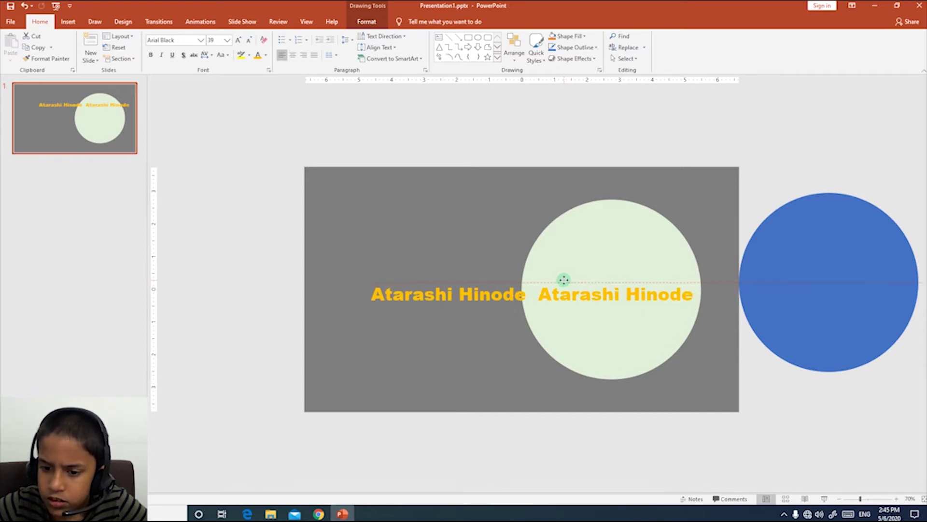
pyautogui.moveTo(564, 279); pyautogui.dragTo(558, 279)
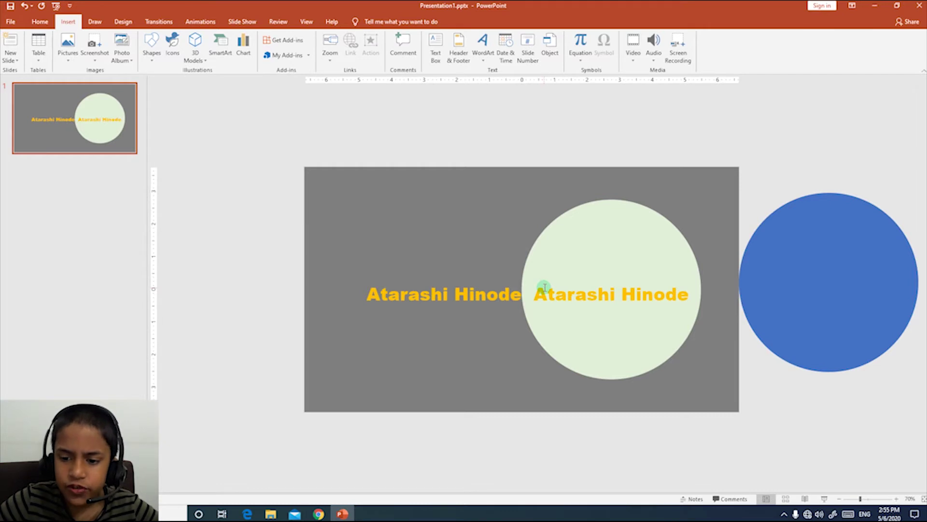
# Apply the 'Right' motion path from More Motion Paths to both Atarashi Hinode text boxes
pyautogui.keyDown('shift'); pyautogui.click(569, 283); pyautogui.keyUp('shift')
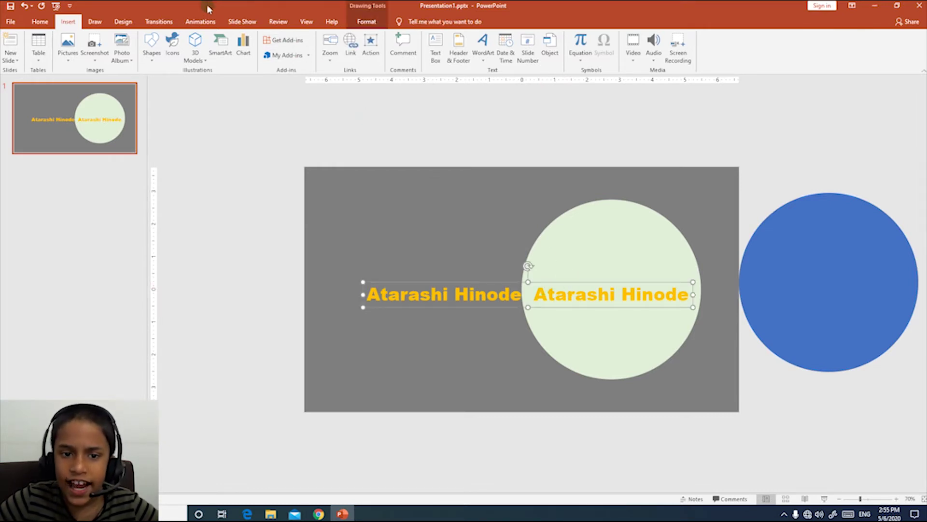
pyautogui.click(200, 22)
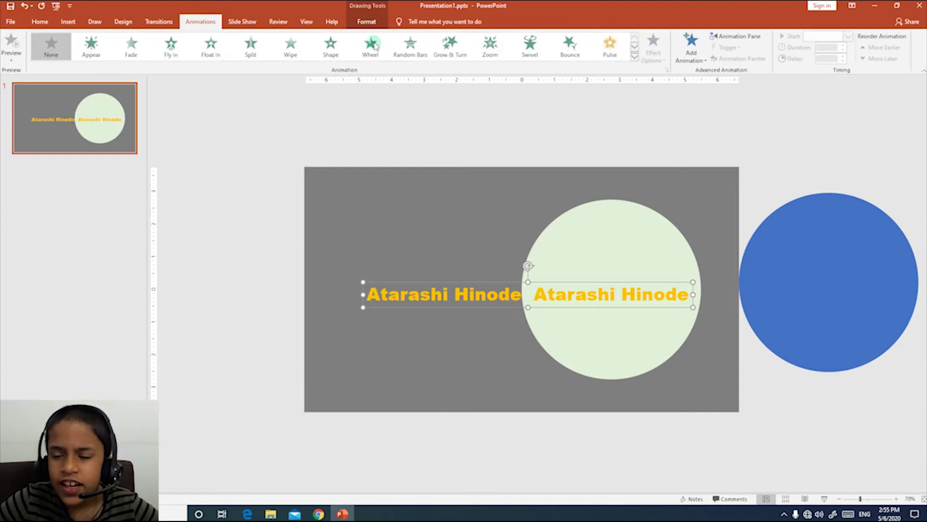
pyautogui.click(701, 54)
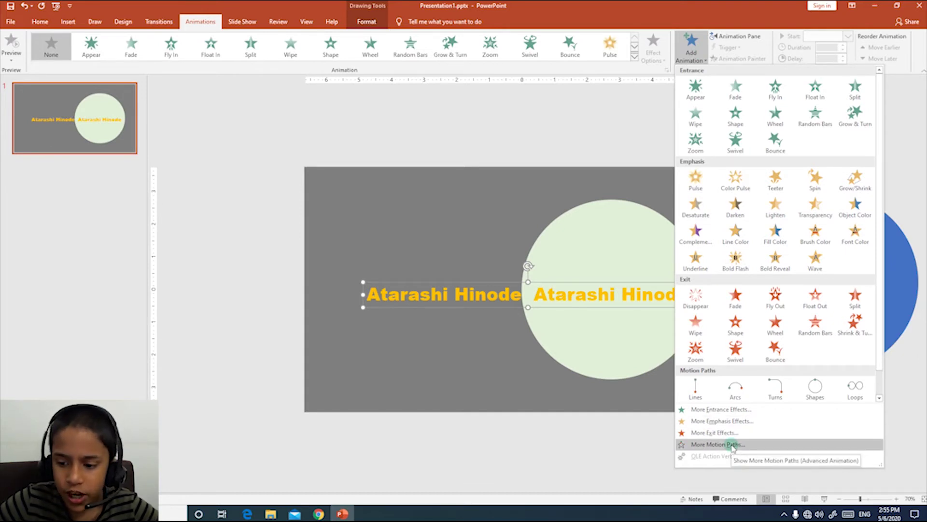
pyautogui.click(733, 447)
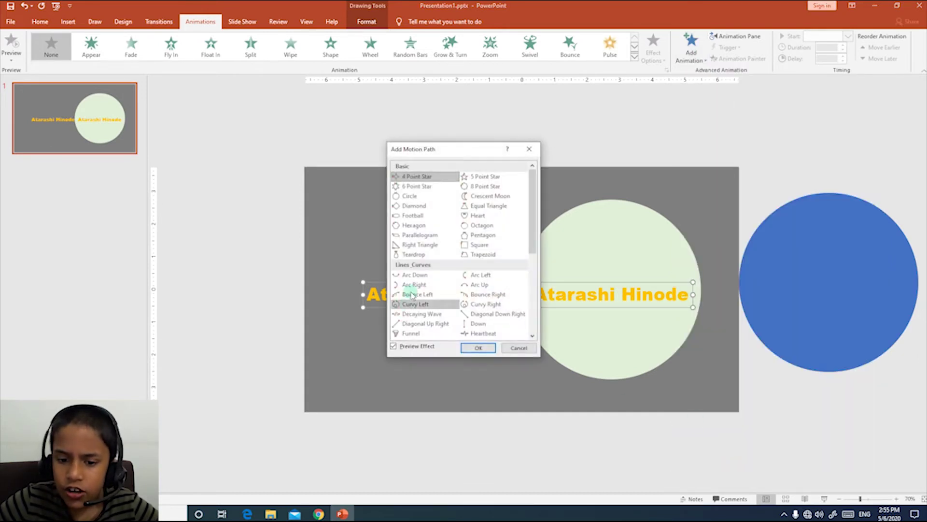
pyautogui.scroll(-1, 440, 265)
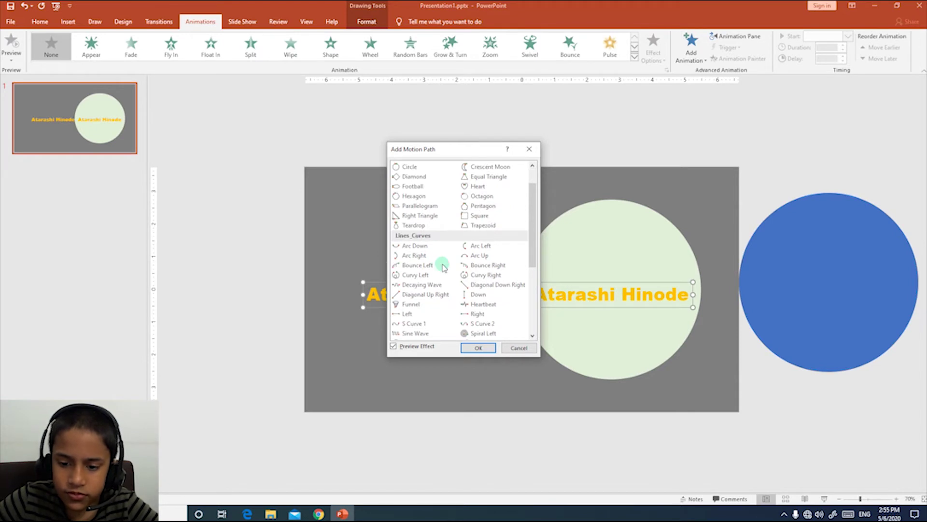
pyautogui.scroll(-1, 471, 302)
pyautogui.click(481, 293)
pyautogui.click(479, 284)
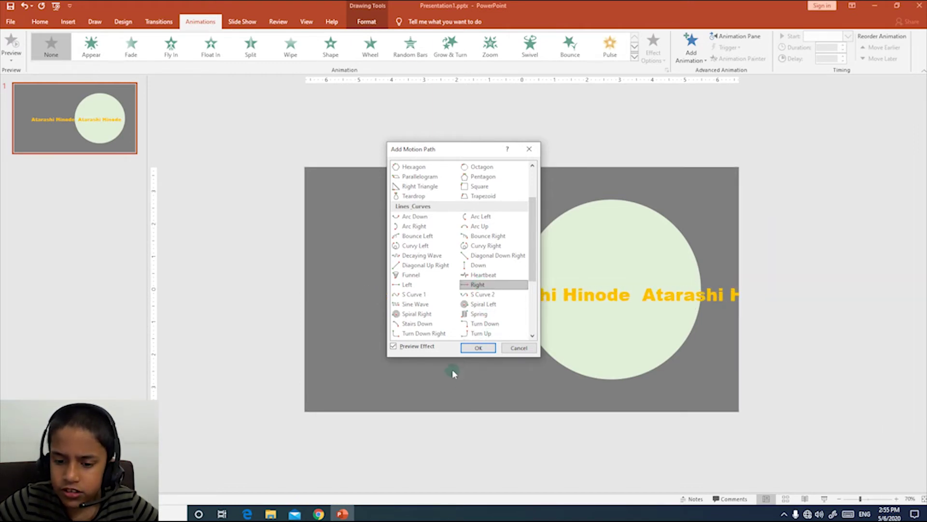
pyautogui.click(478, 347)
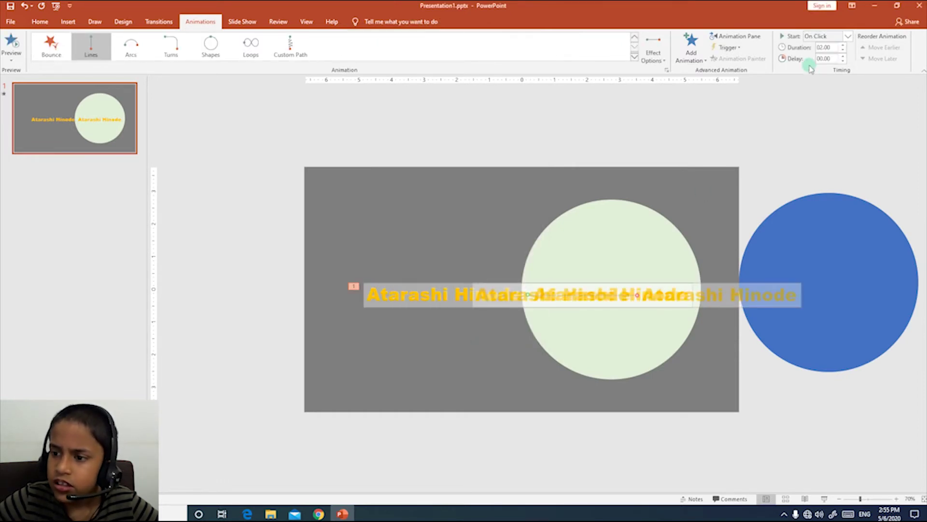
# Preview the Right motion path, extend its end further right, and preview again
pyautogui.click(731, 37)
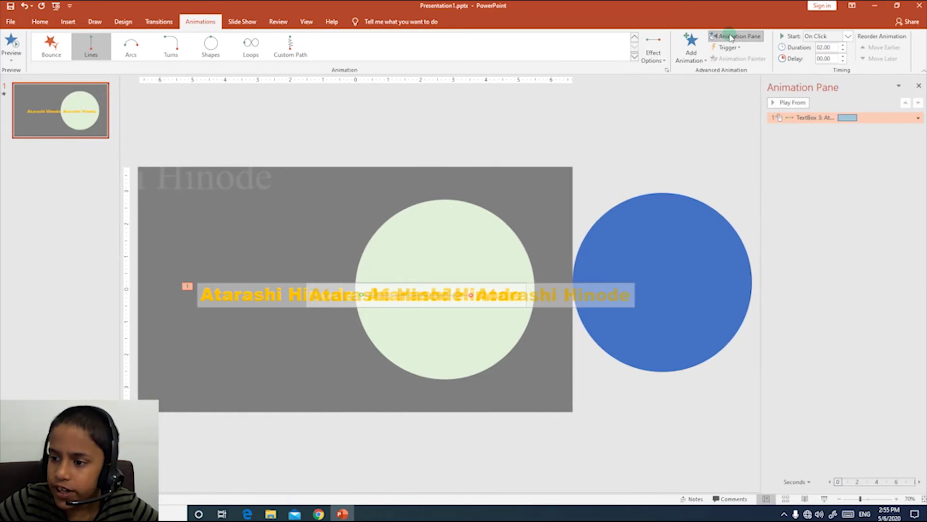
pyautogui.click(792, 102)
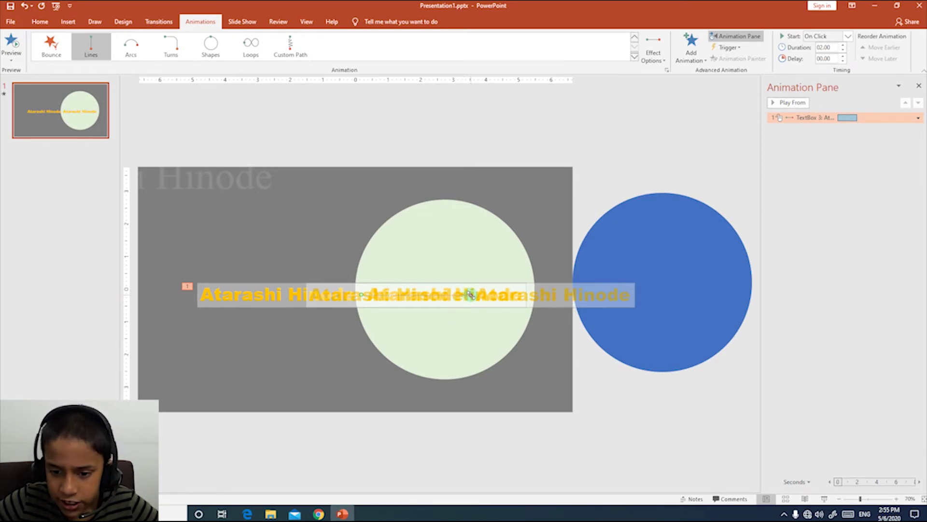
pyautogui.moveTo(472, 294); pyautogui.dragTo(530, 294)
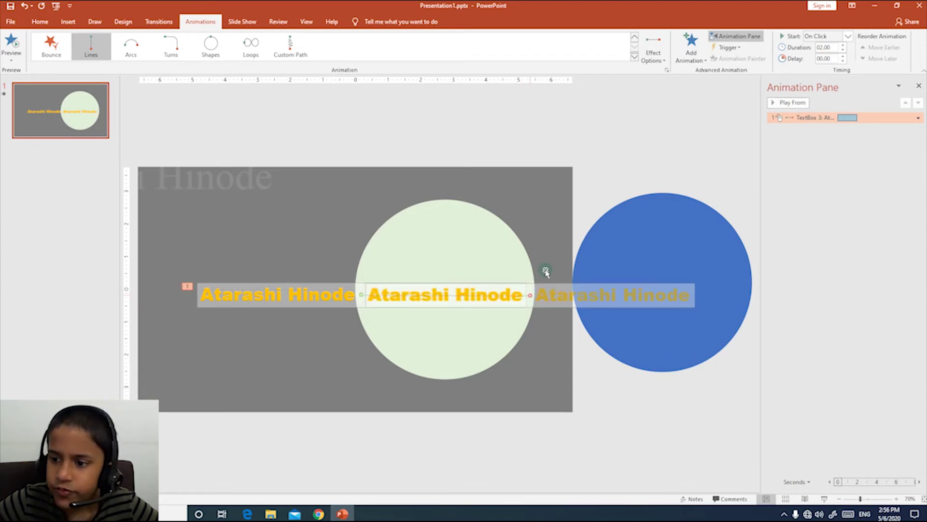
pyautogui.click(787, 107)
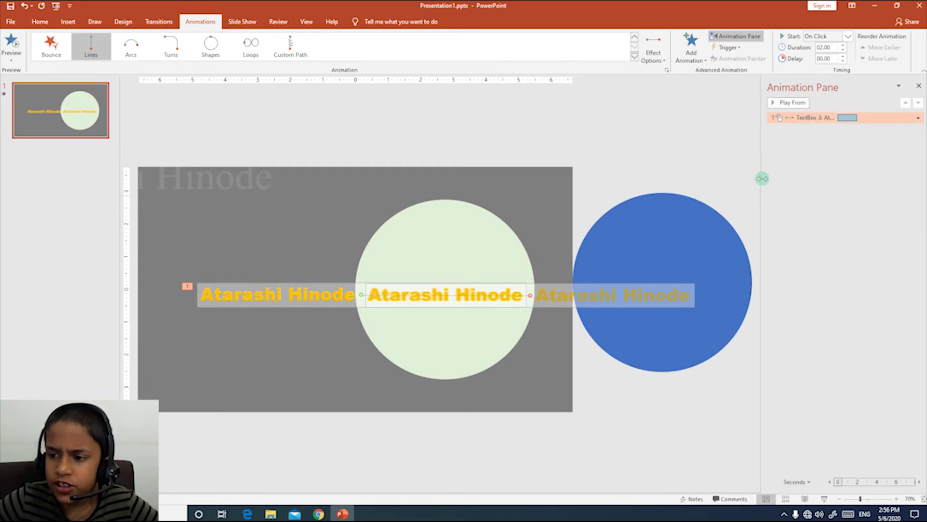
# Set Smooth start and Smooth end to 0 in the animation's Effect Options
pyautogui.click(918, 118)
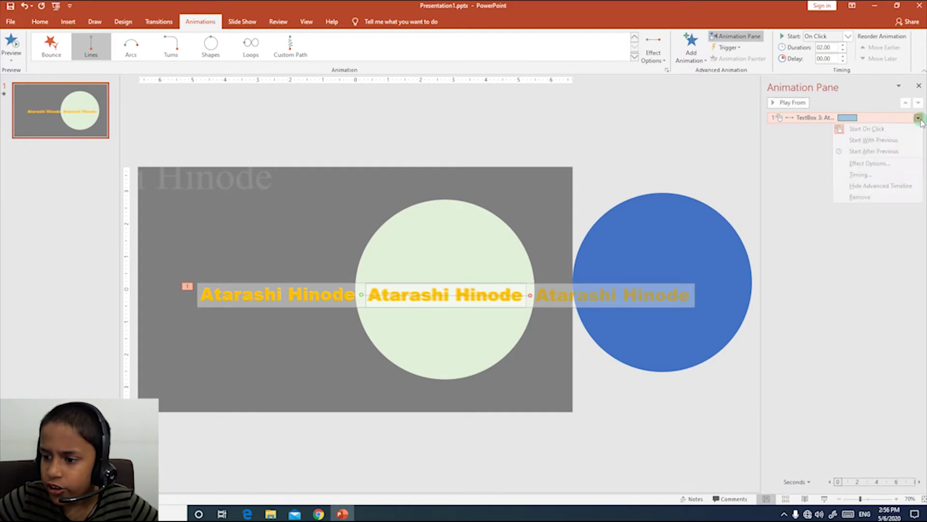
pyautogui.click(880, 163)
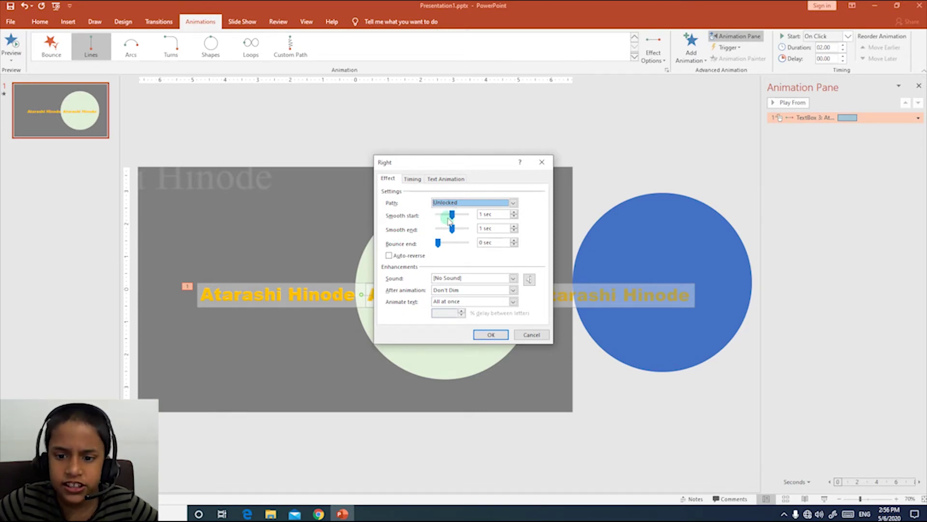
pyautogui.moveTo(452, 215); pyautogui.dragTo(404, 228)
pyautogui.click(411, 179)
pyautogui.click(388, 179)
pyautogui.click(411, 179)
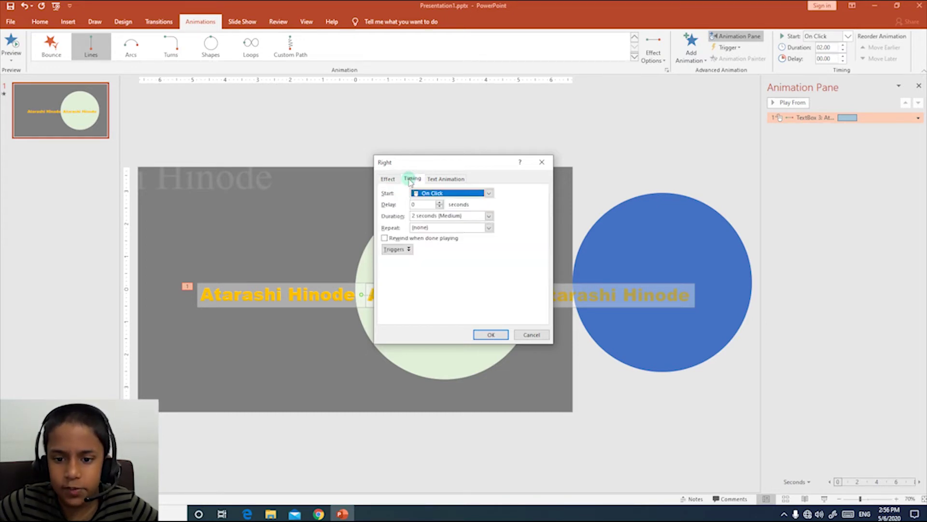
# Set the animation duration to 10 seconds and preview the motion
pyautogui.doubleClick(414, 216)
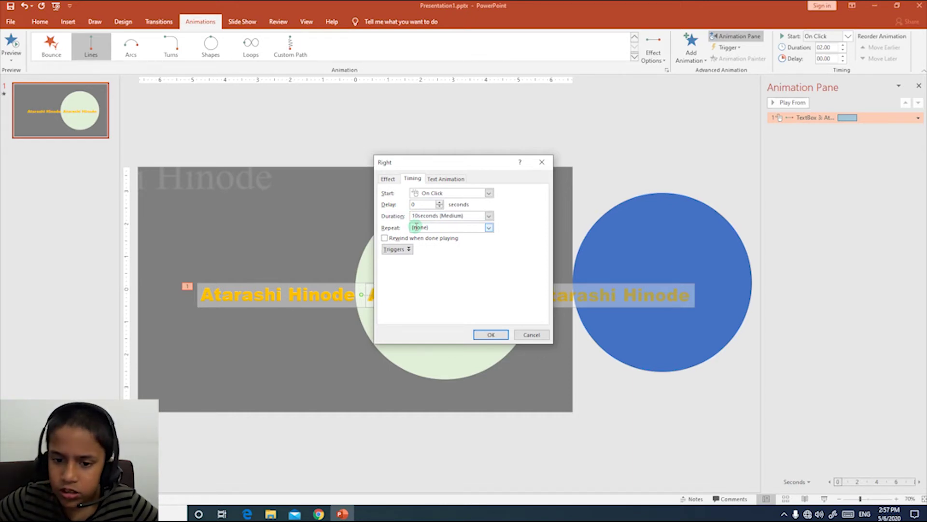
pyautogui.click(500, 338)
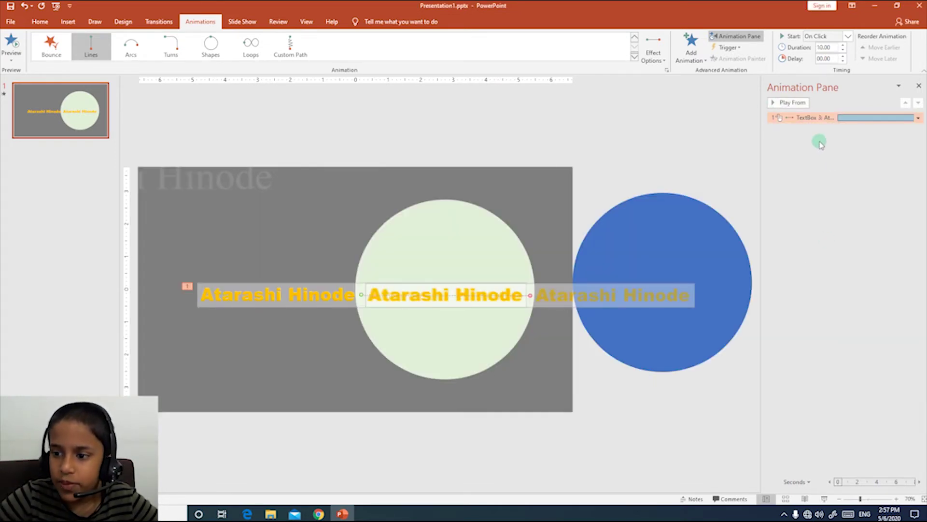
pyautogui.click(792, 102)
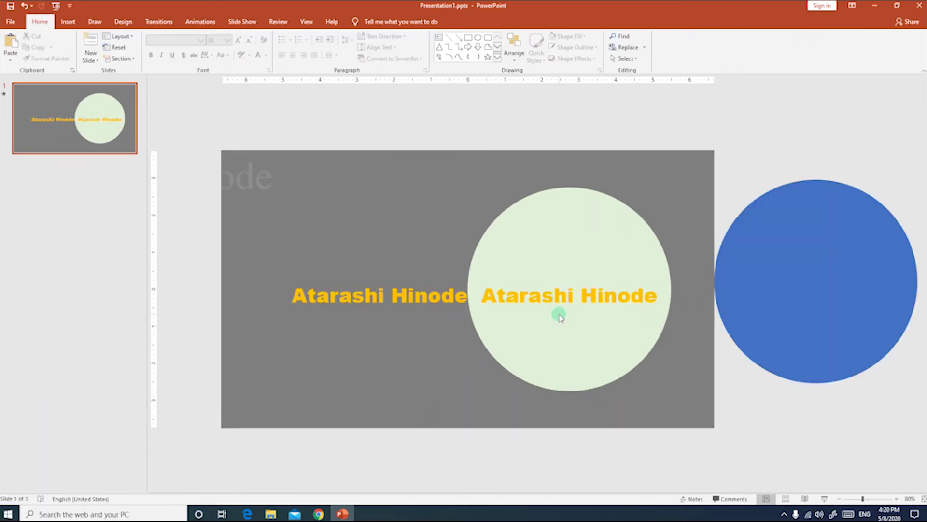
pyautogui.click(68, 21)
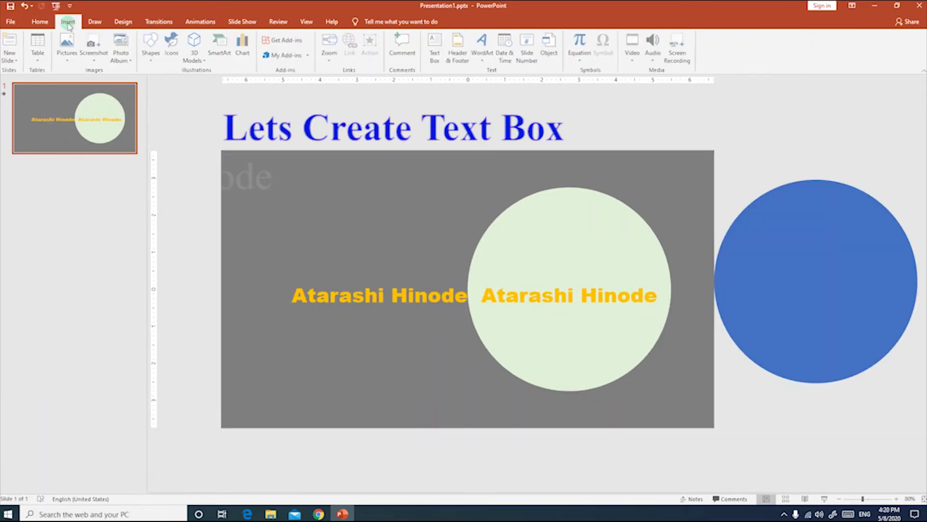
# Draw a new text box on the moon and type the Atarashi Hinode text
pyautogui.click(161, 55)
pyautogui.click(147, 149)
pyautogui.moveTo(502, 240); pyautogui.dragTo(651, 256)
pyautogui.write('Atarashi Hinodes')
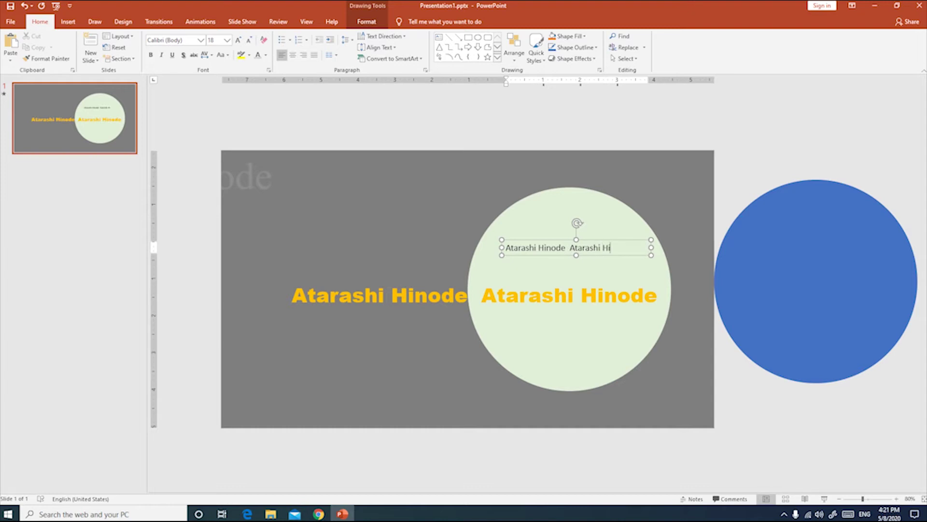
pyautogui.click(619, 264)
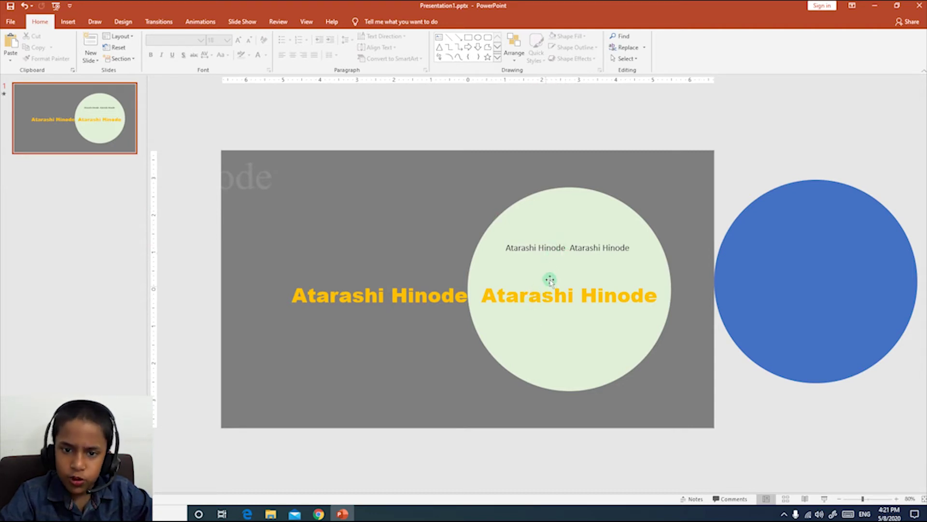
# Set the new Atarashi Hinode text to 39-point Arial Black
pyautogui.click(579, 237)
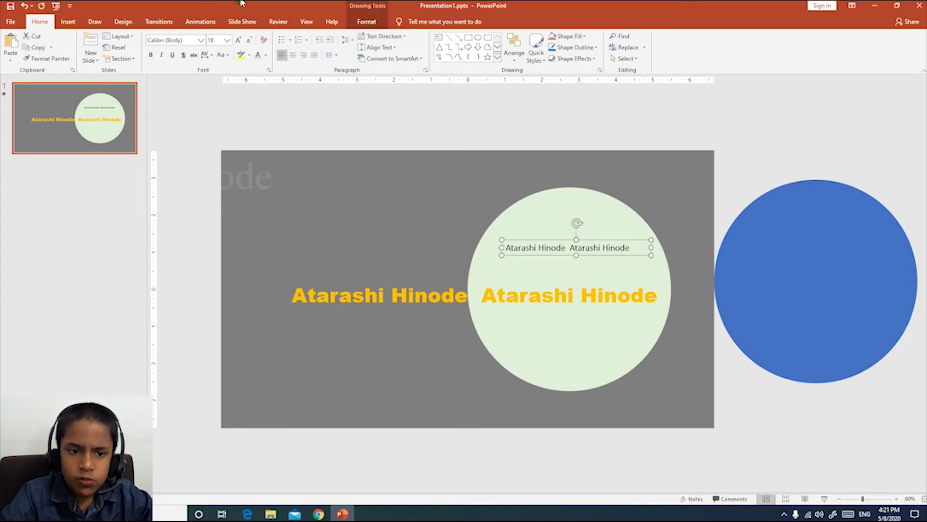
pyautogui.click(212, 40)
pyautogui.write('39')
pyautogui.press('Return')
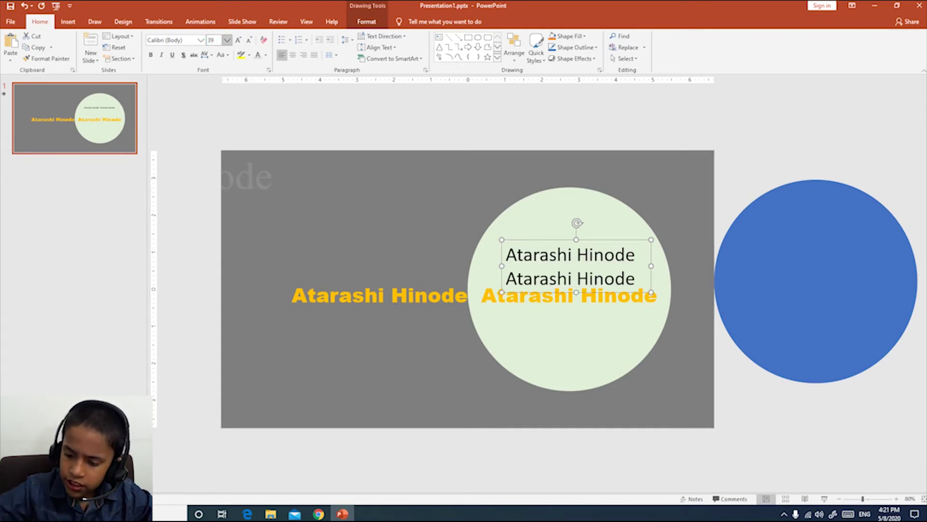
pyautogui.click(200, 40)
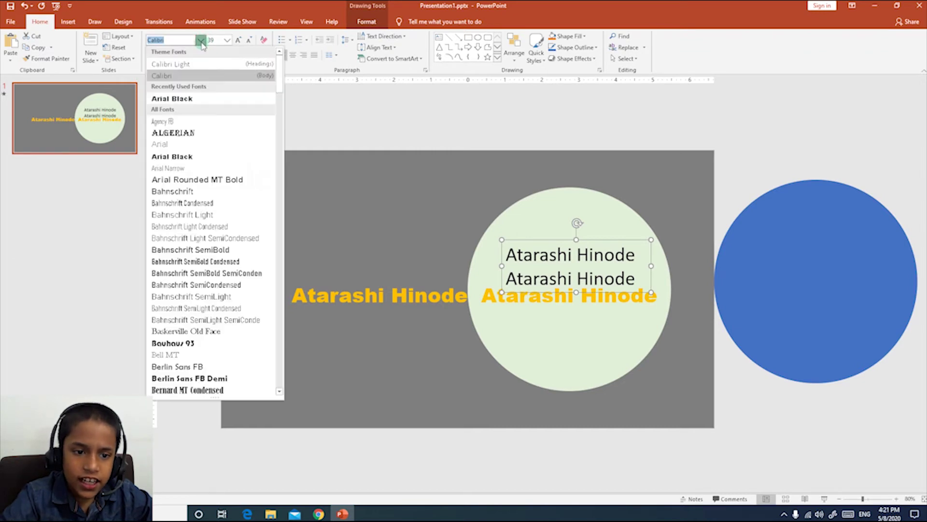
pyautogui.click(203, 156)
pyautogui.click(267, 55)
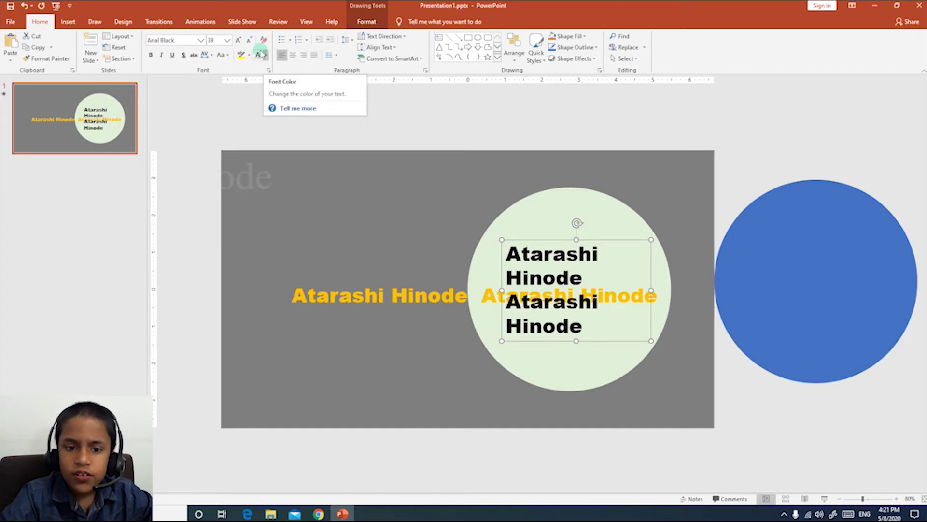
pyautogui.click(266, 57)
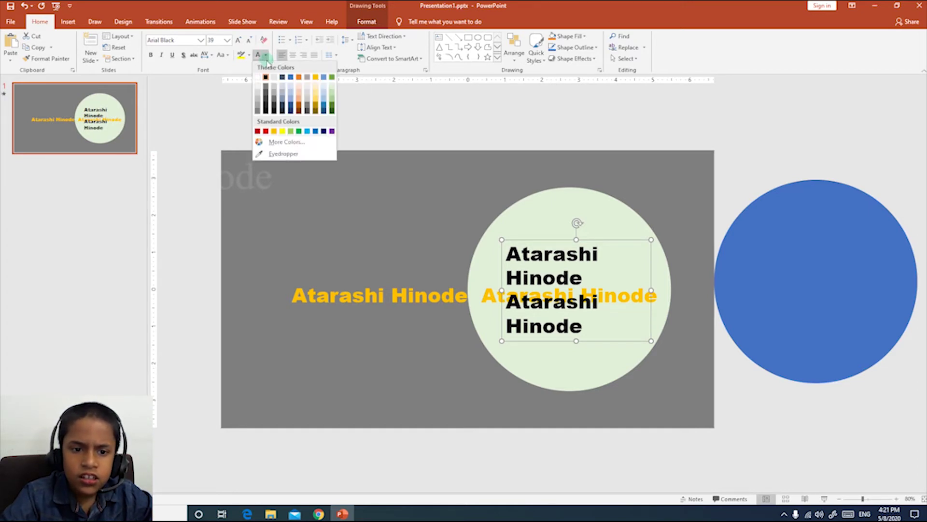
# Colour the new text White, Background 1, Darker 15% and move it up in the moon
pyautogui.click(259, 91)
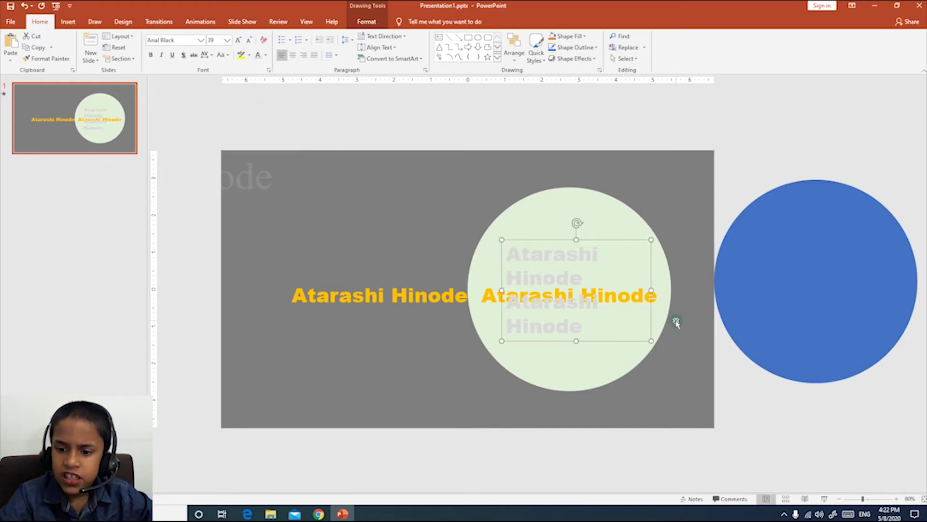
pyautogui.moveTo(612, 238); pyautogui.dragTo(556, 185)
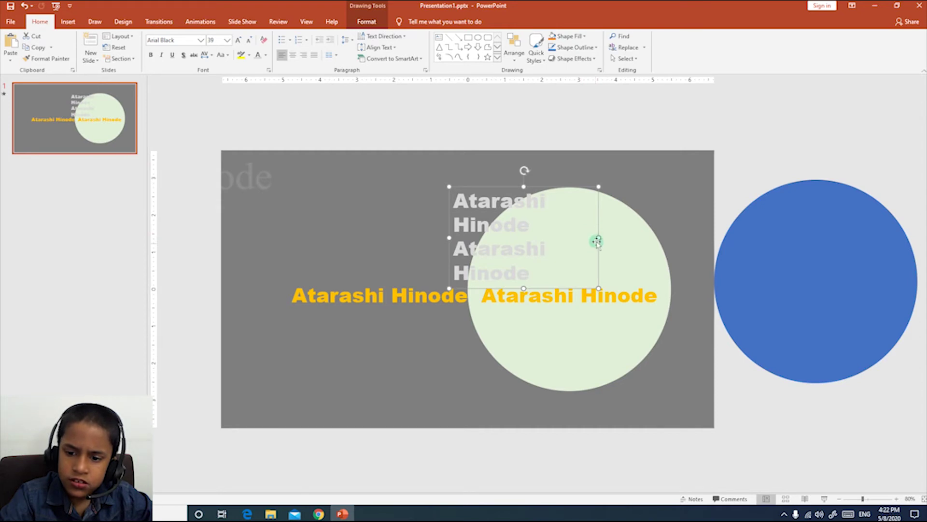
# Widen the grey text box to one line and place it just above the orange text
pyautogui.moveTo(598, 237); pyautogui.dragTo(820, 237)
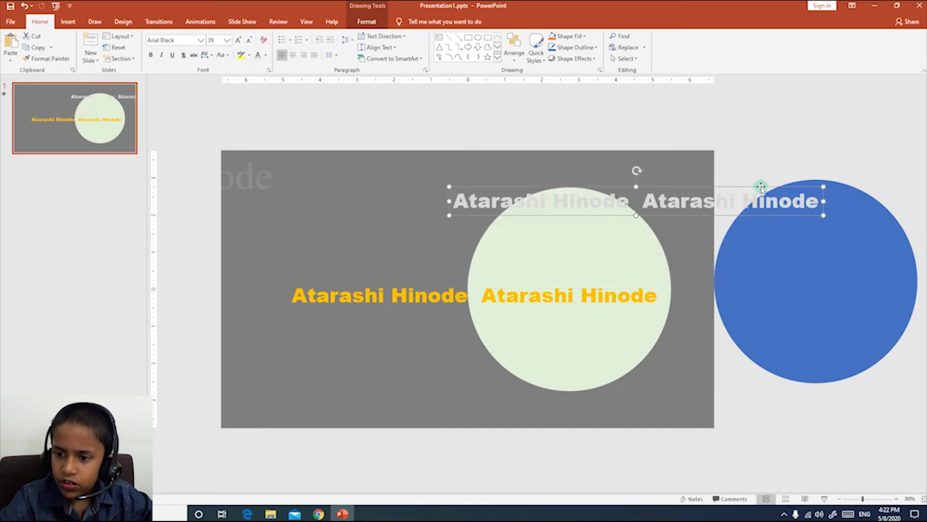
pyautogui.moveTo(747, 193); pyautogui.dragTo(789, 263)
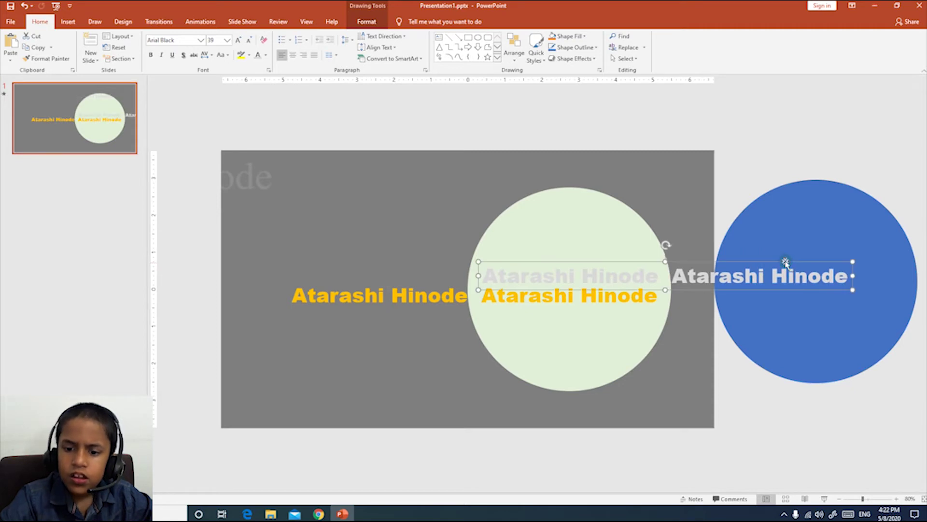
pyautogui.press('Escape')
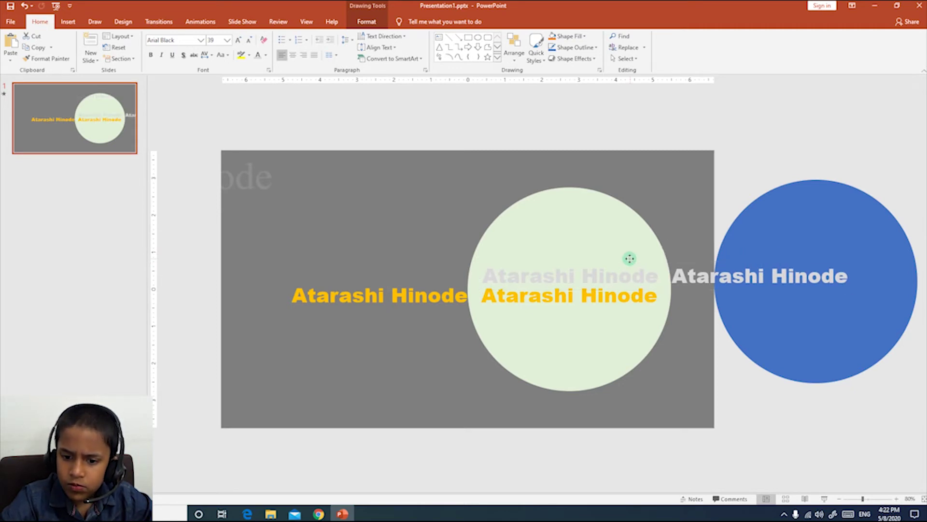
pyautogui.moveTo(630, 258); pyautogui.dragTo(629, 259)
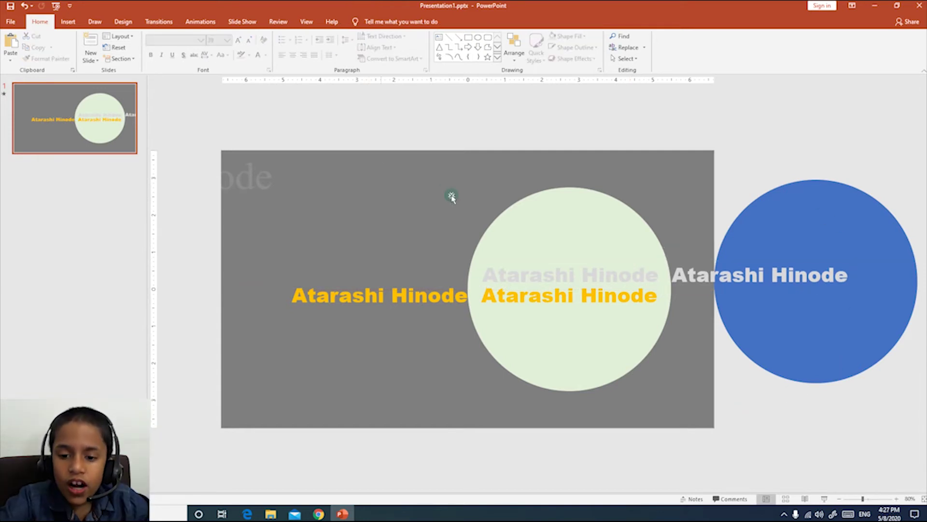
pyautogui.click(536, 261)
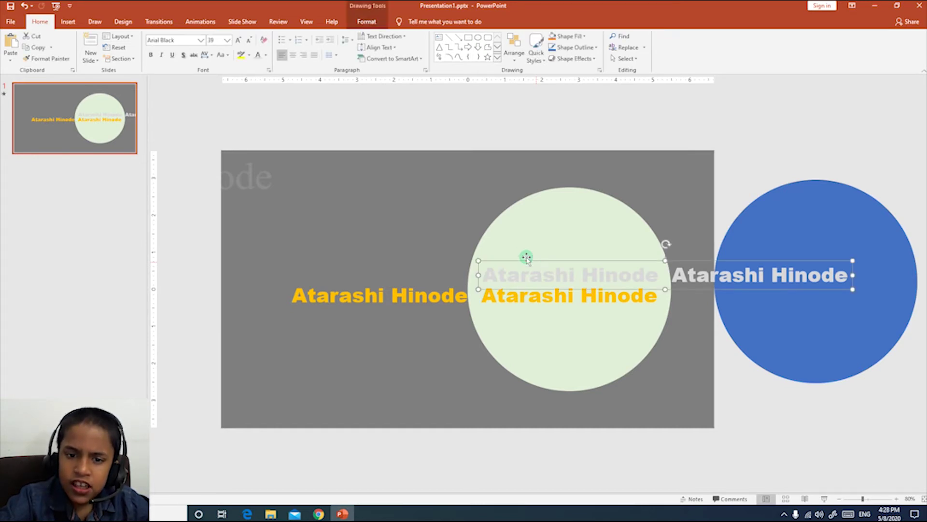
# Add the 'Left' motion path from More Motion Paths to the grey text box
pyautogui.click(189, 22)
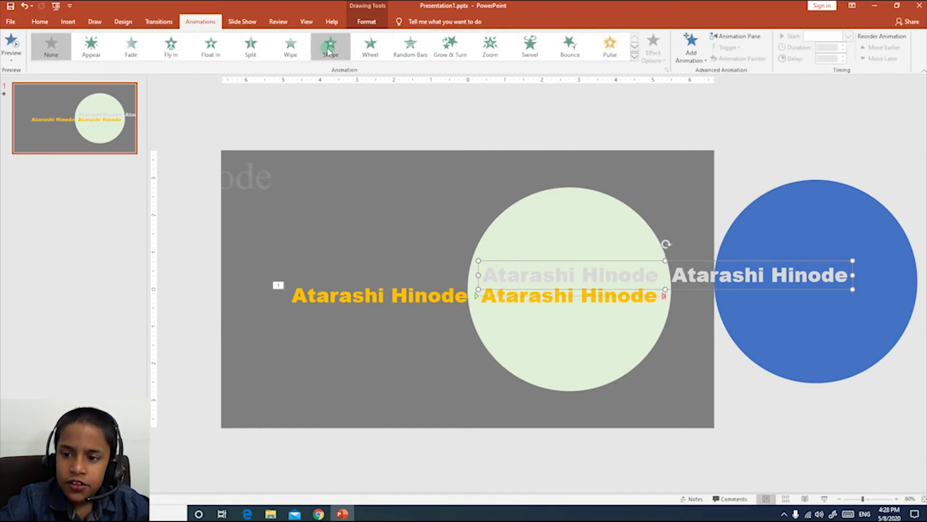
pyautogui.click(693, 48)
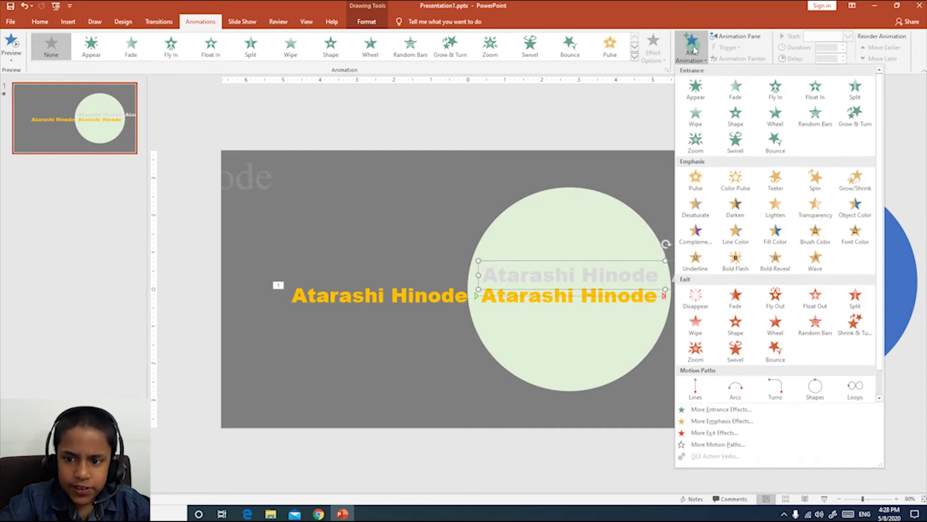
pyautogui.click(750, 445)
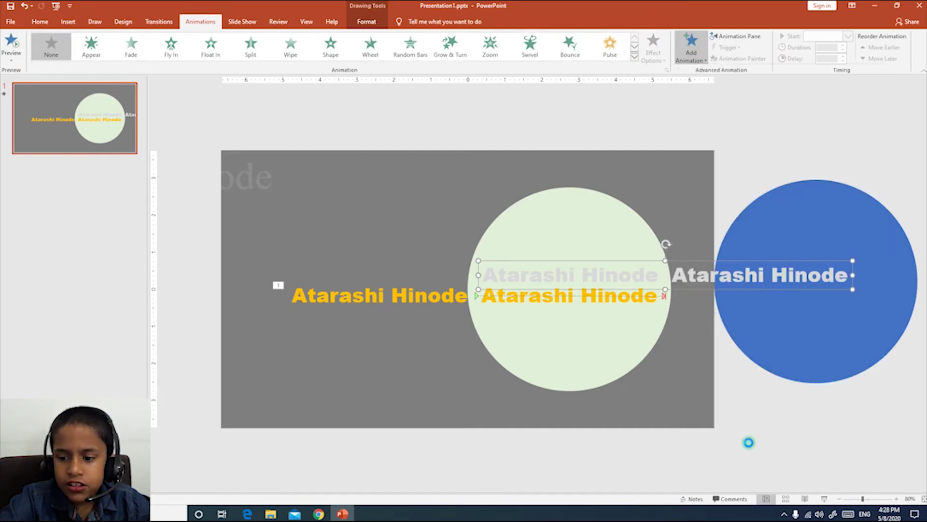
pyautogui.scroll(-2, 434, 270)
pyautogui.scroll(-1, 405, 275)
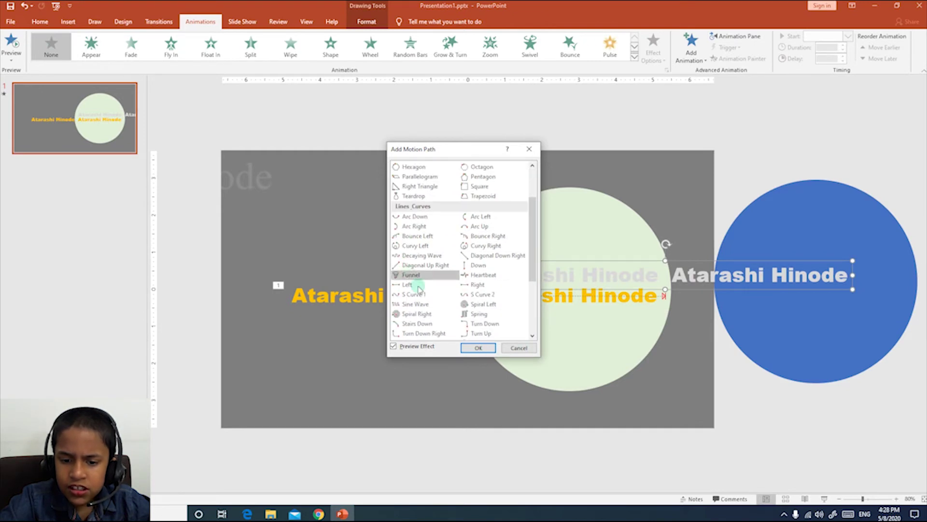
pyautogui.click(404, 286)
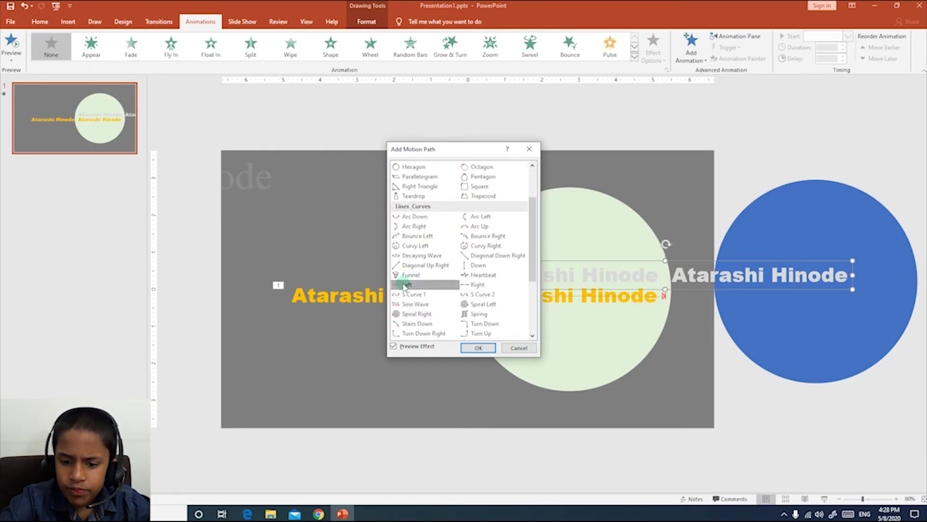
pyautogui.click(479, 348)
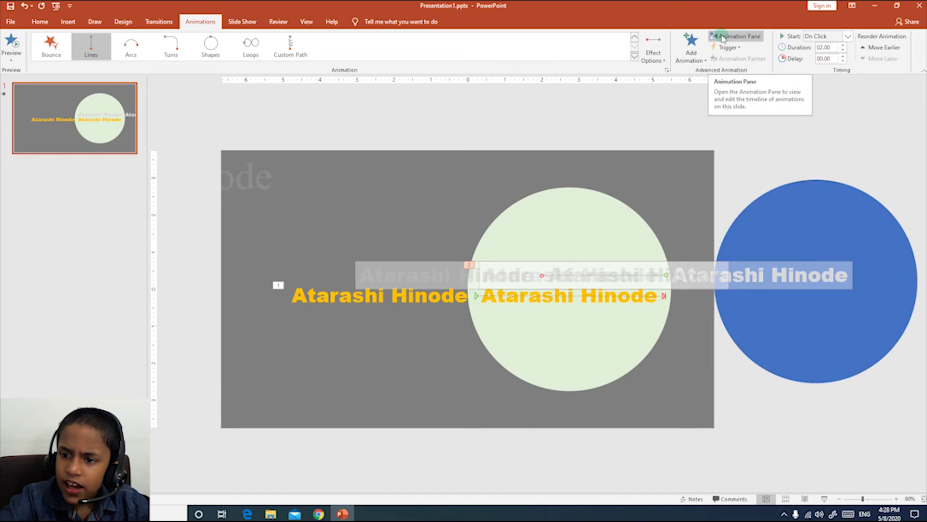
# Drag the white text's motion path end left so the ghost copy sits beside the original, and preview
pyautogui.click(723, 38)
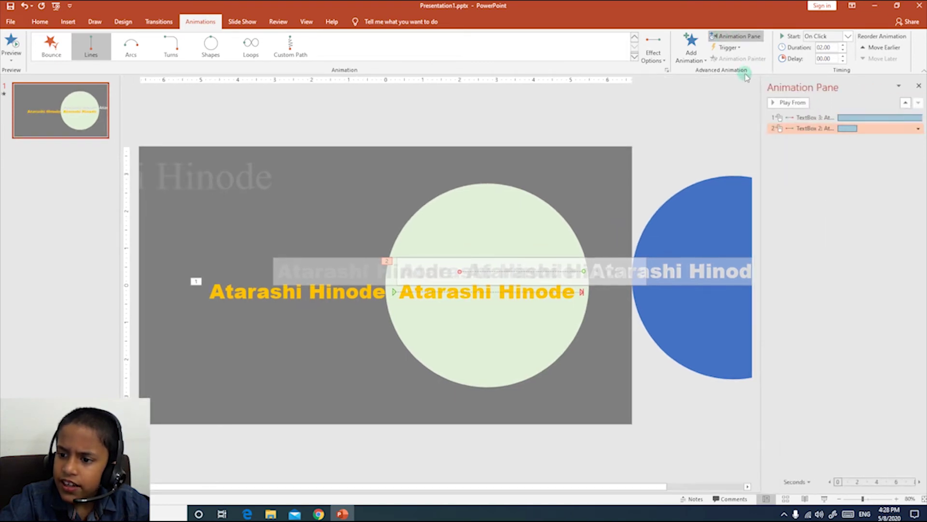
pyautogui.click(793, 103)
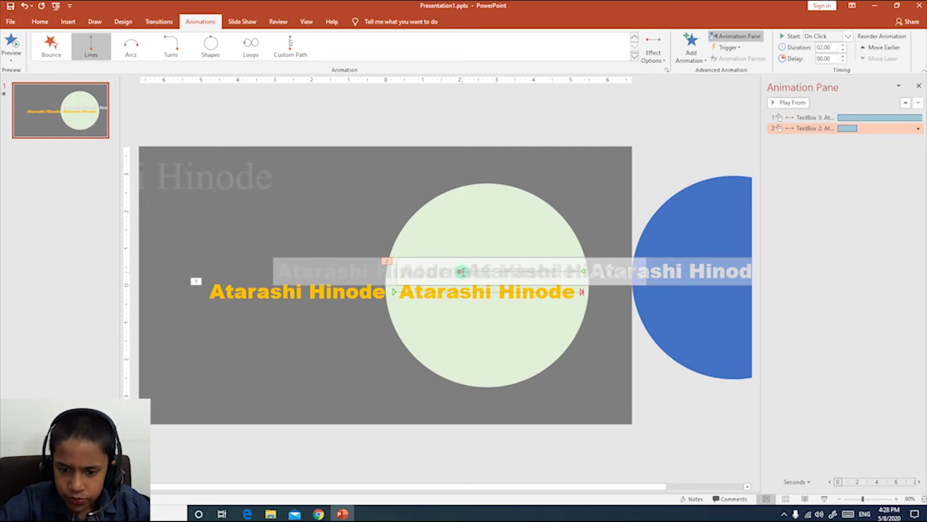
pyautogui.moveTo(459, 271); pyautogui.dragTo(392, 271)
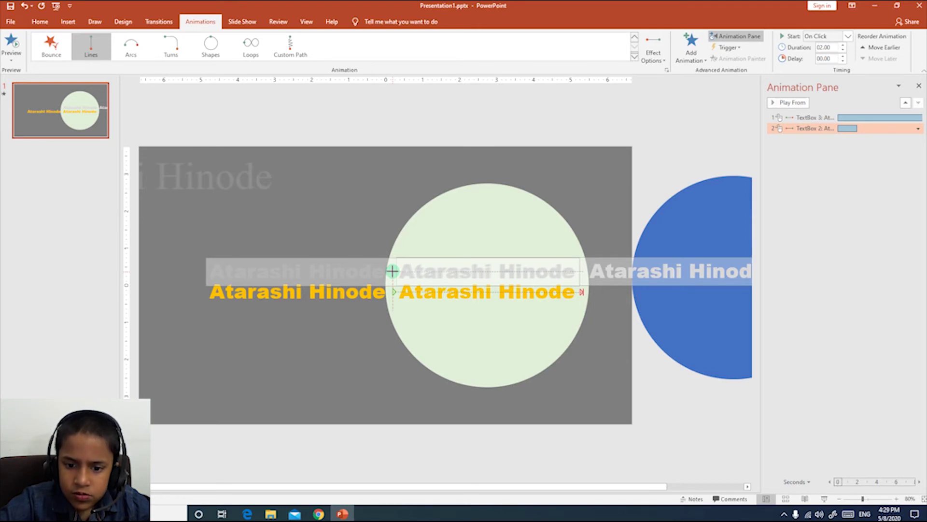
pyautogui.moveTo(392, 271); pyautogui.dragTo(388, 270)
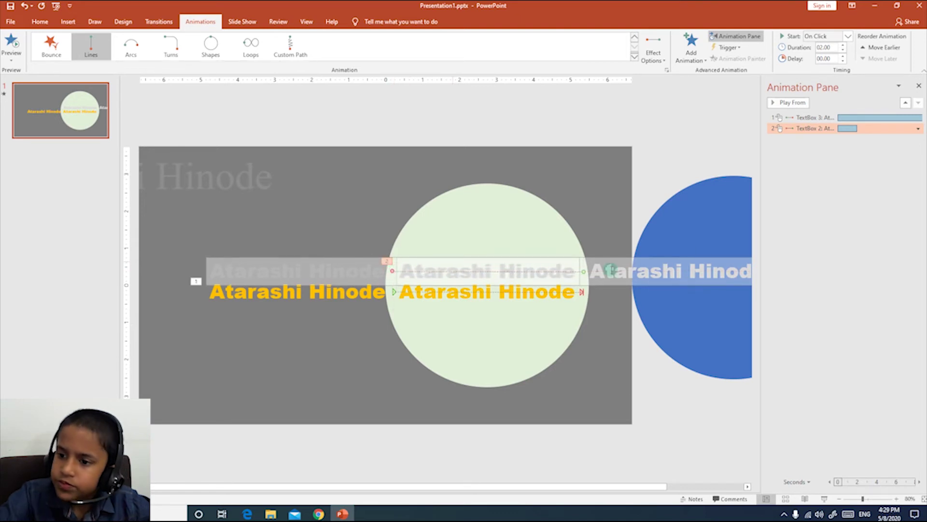
pyautogui.click(797, 107)
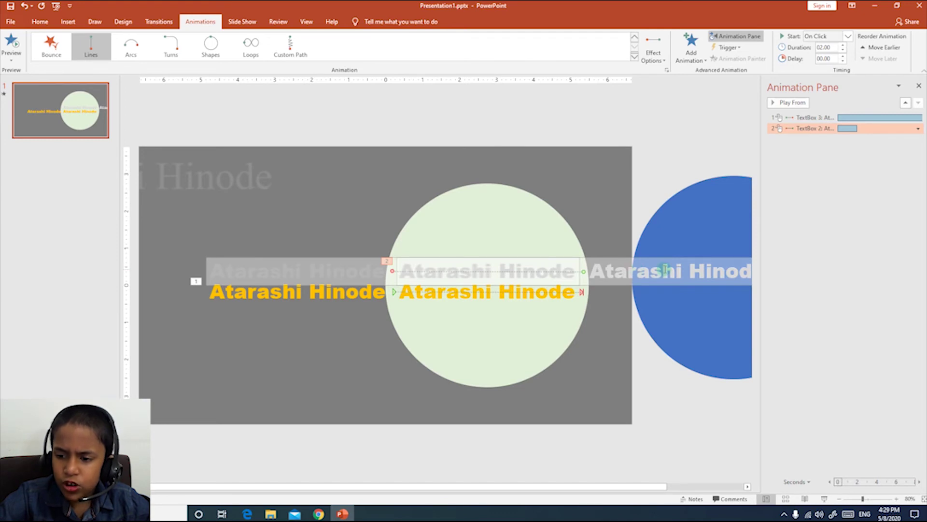
pyautogui.click(918, 129)
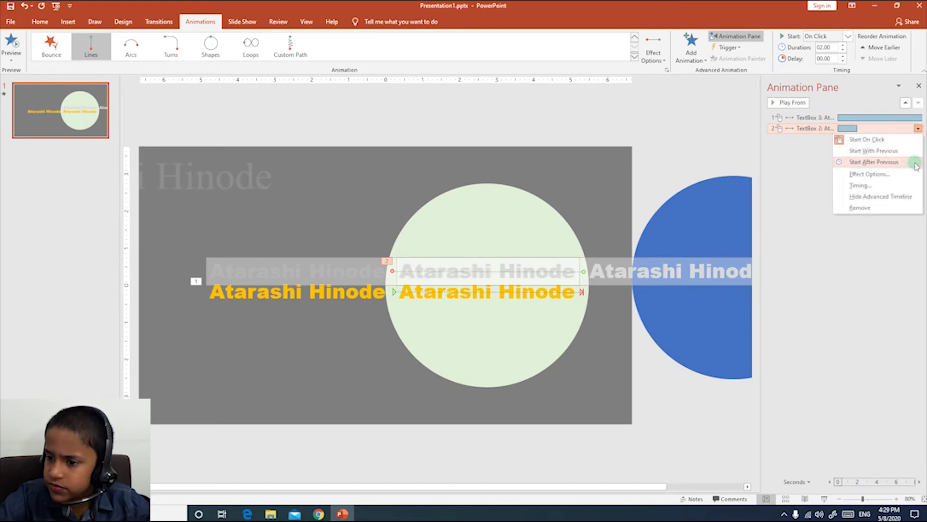
# Set the leftward motion's Smooth start and Smooth end to 0 sec in Effect Options
pyautogui.click(865, 176)
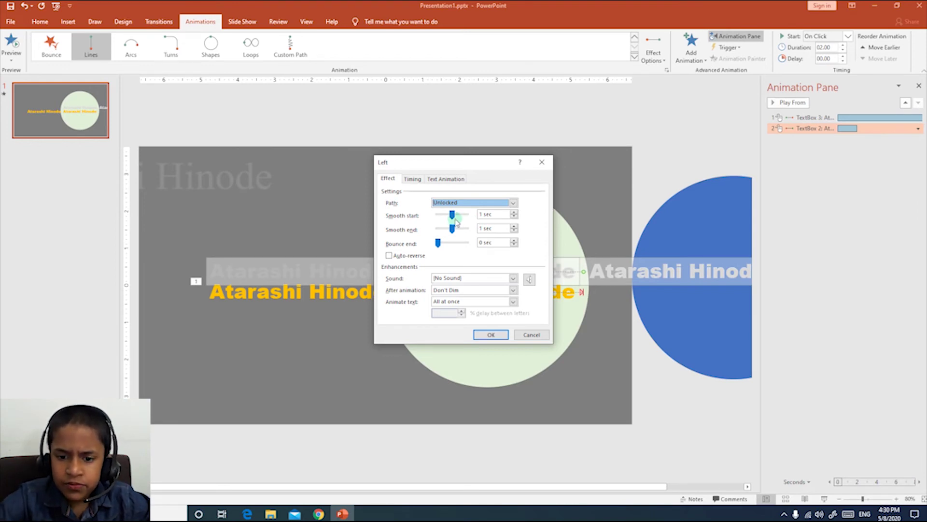
pyautogui.click(458, 217)
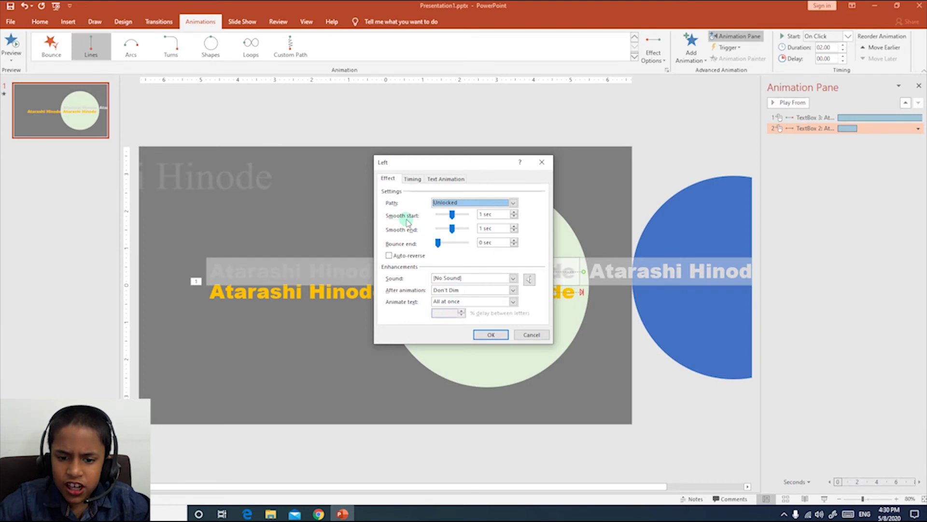
pyautogui.moveTo(452, 214); pyautogui.dragTo(438, 214)
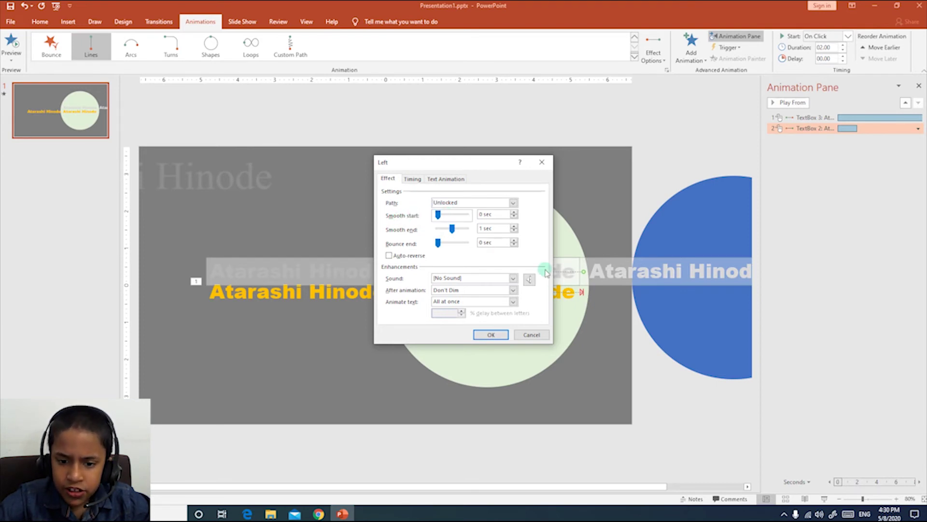
pyautogui.click(452, 229)
pyautogui.moveTo(453, 230); pyautogui.dragTo(438, 229)
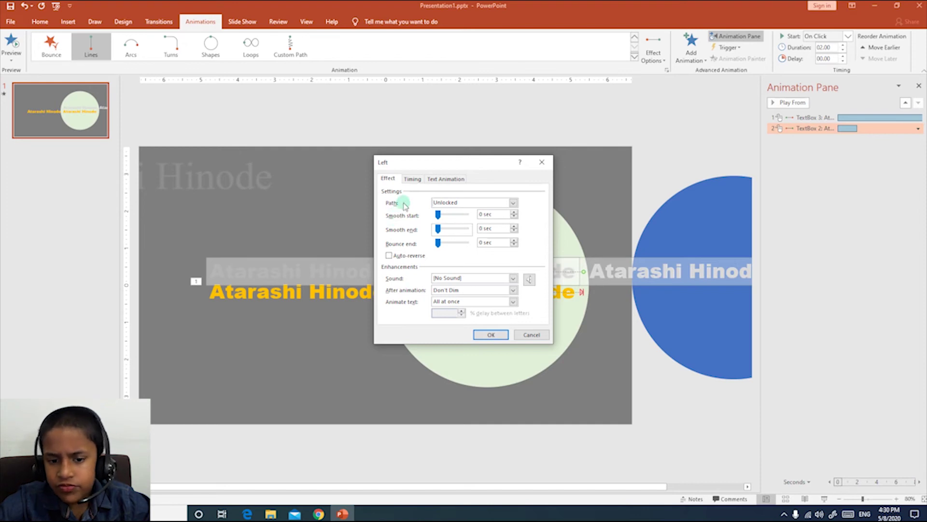
# Change the motion's duration from 2 to 10 seconds on the Timing tab
pyautogui.click(413, 179)
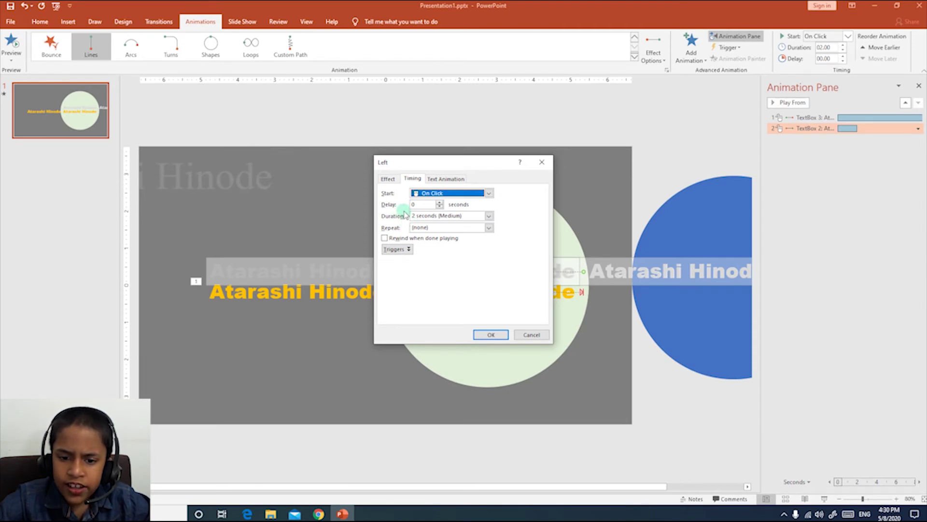
pyautogui.click(414, 216)
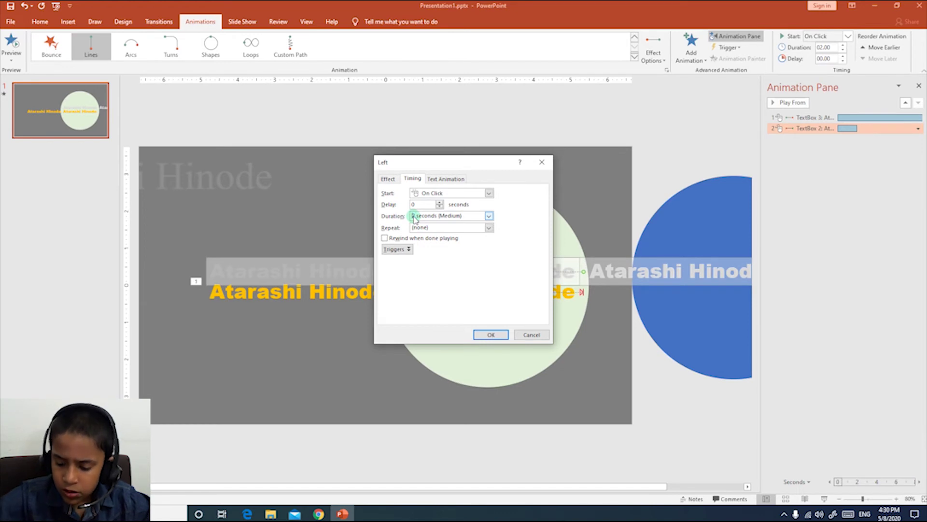
pyautogui.press('BackSpace')
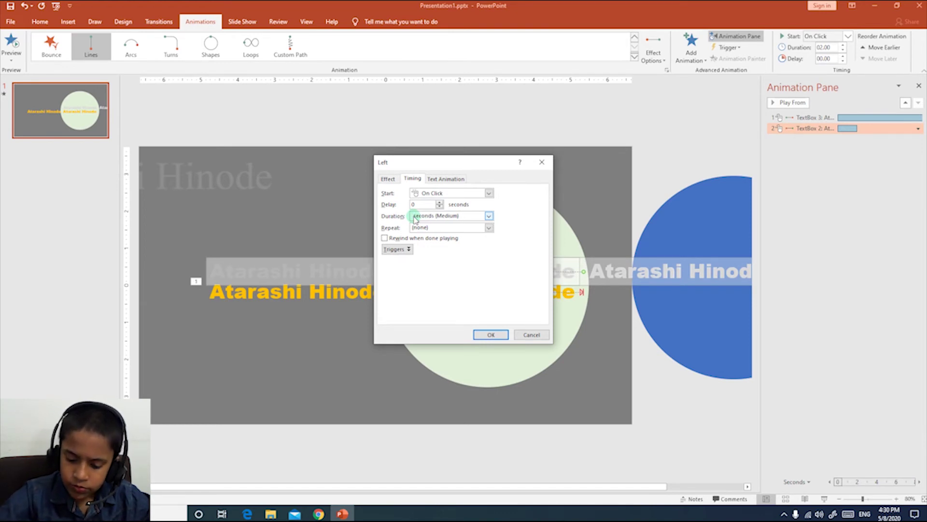
pyautogui.write('10')
pyautogui.press('Return')
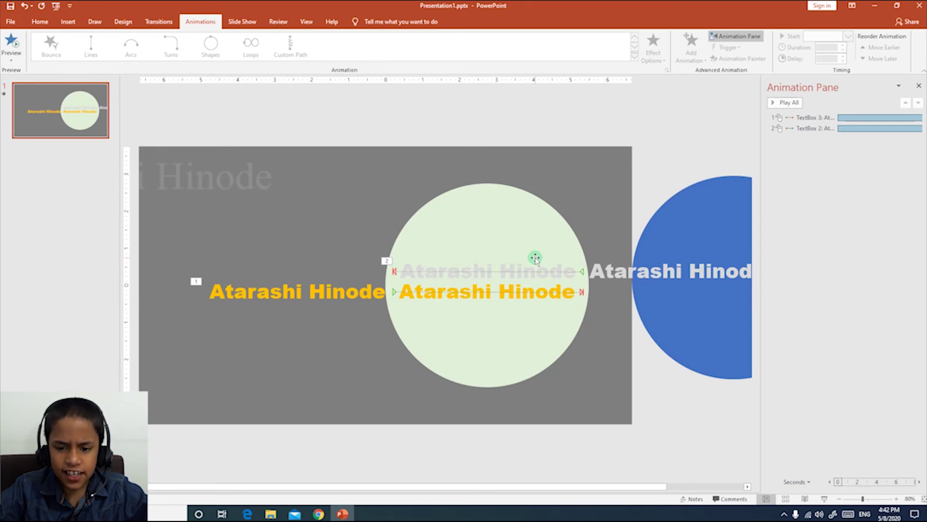
# Show the Selection Pane from Drawing Tools Format in place of the Animation Pane
pyautogui.click(535, 257)
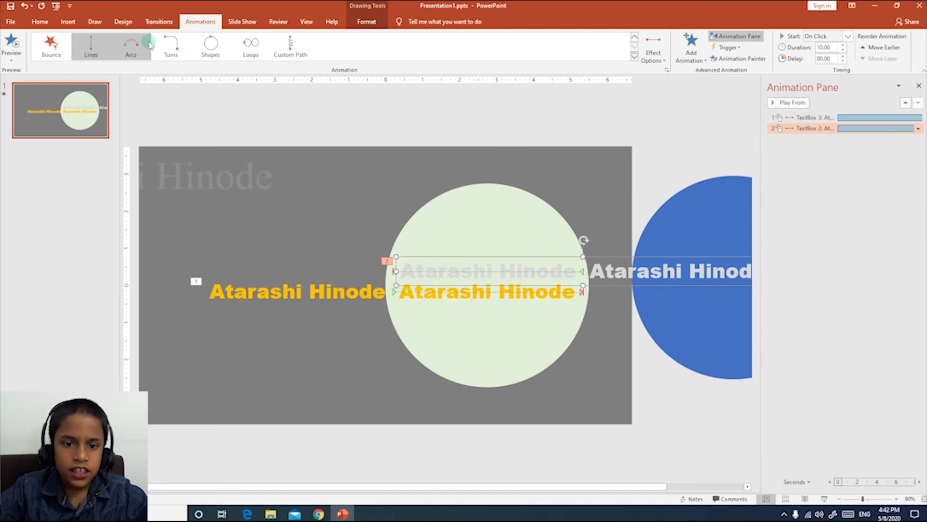
pyautogui.click(372, 23)
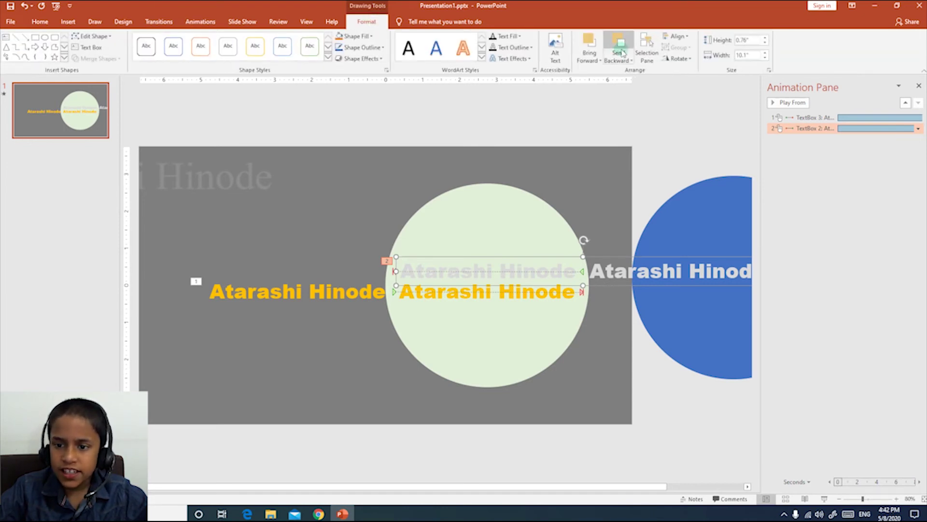
pyautogui.click(644, 62)
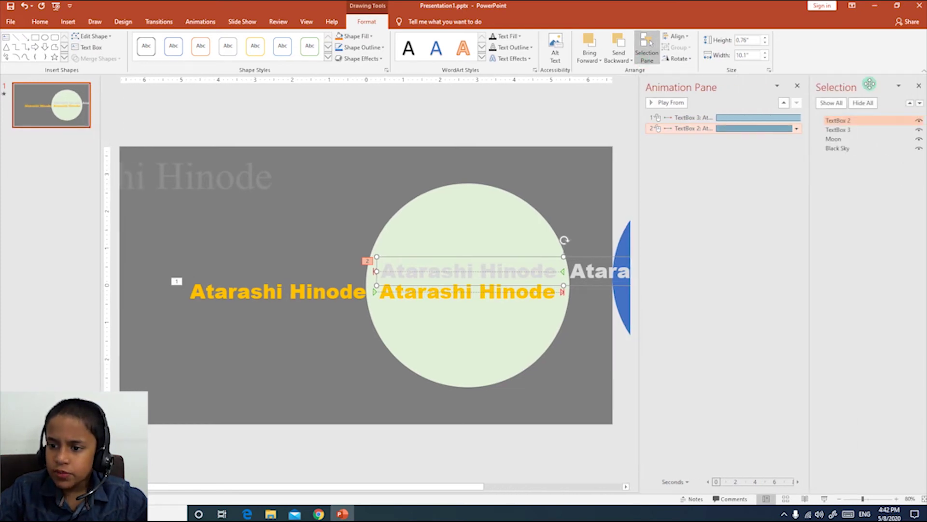
pyautogui.click(796, 86)
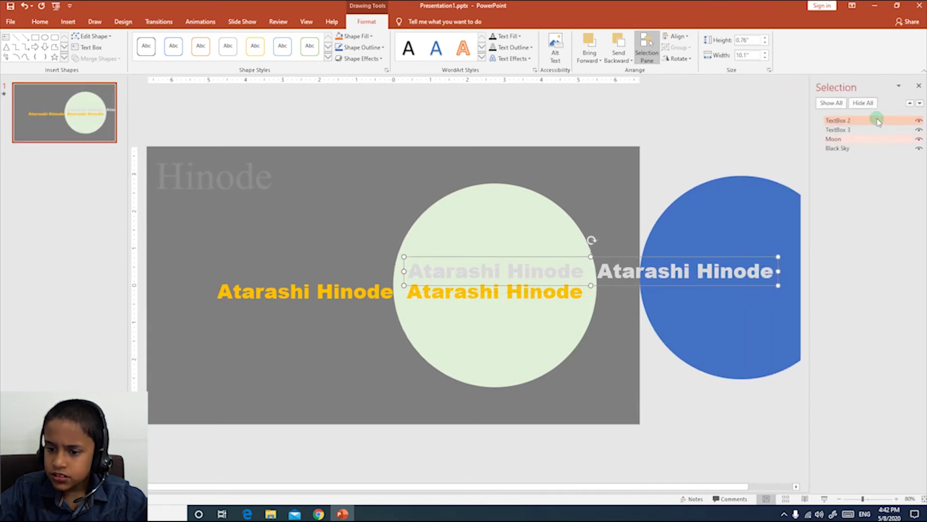
# Select only TextBox 2, the white text, in the Selection Pane
pyautogui.click(866, 121)
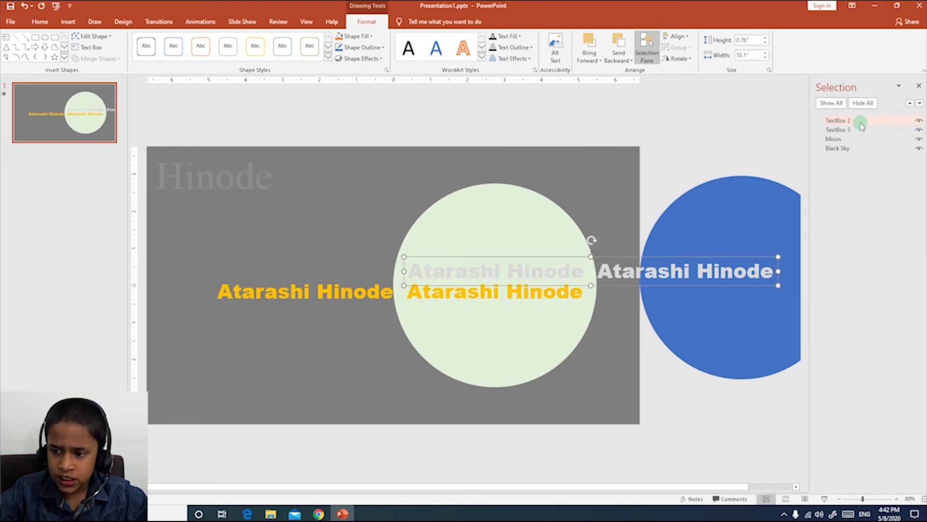
pyautogui.click(858, 131)
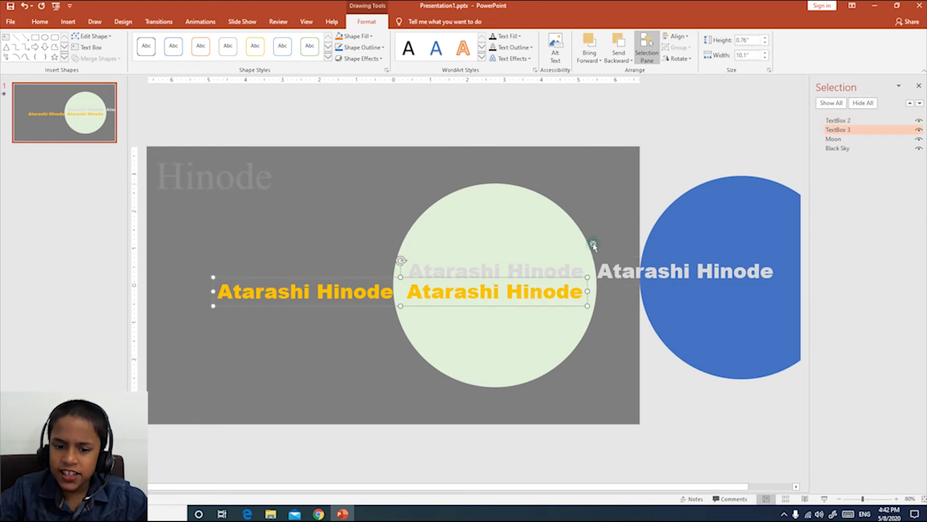
pyautogui.click(365, 280)
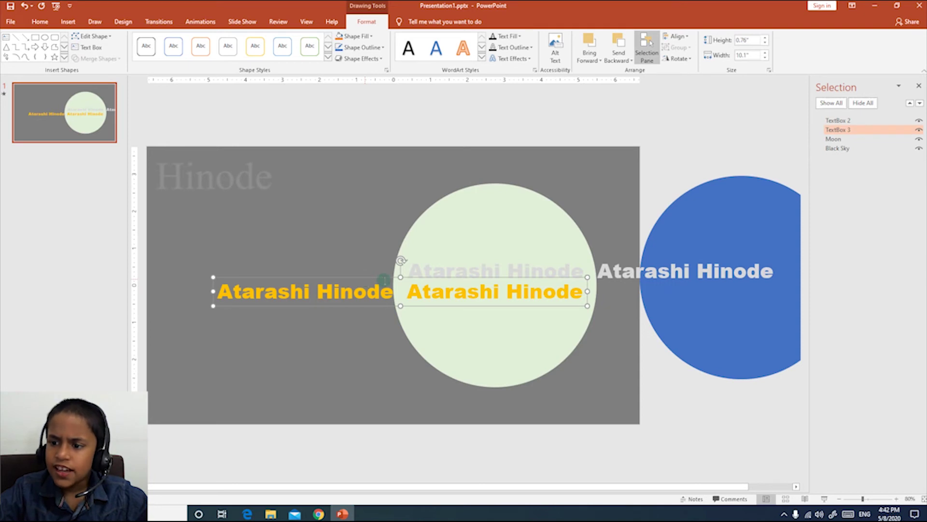
pyautogui.keyDown('ctrl'); pyautogui.click(854, 122); pyautogui.keyUp('ctrl')
pyautogui.click(856, 126)
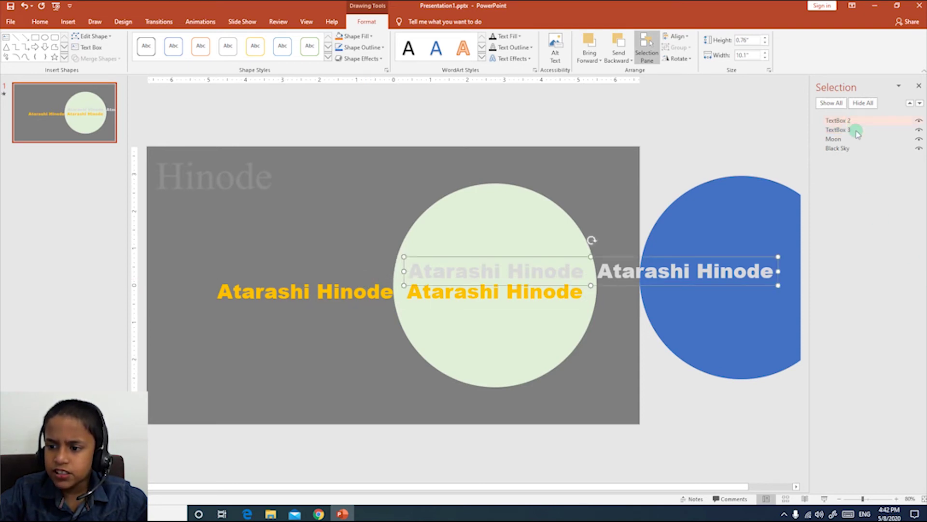
pyautogui.keyDown('ctrl'); pyautogui.click(861, 123); pyautogui.keyUp('ctrl')
pyautogui.click(863, 124)
# Rename TextBox 2 to 'White TextBox'
pyautogui.click(828, 122)
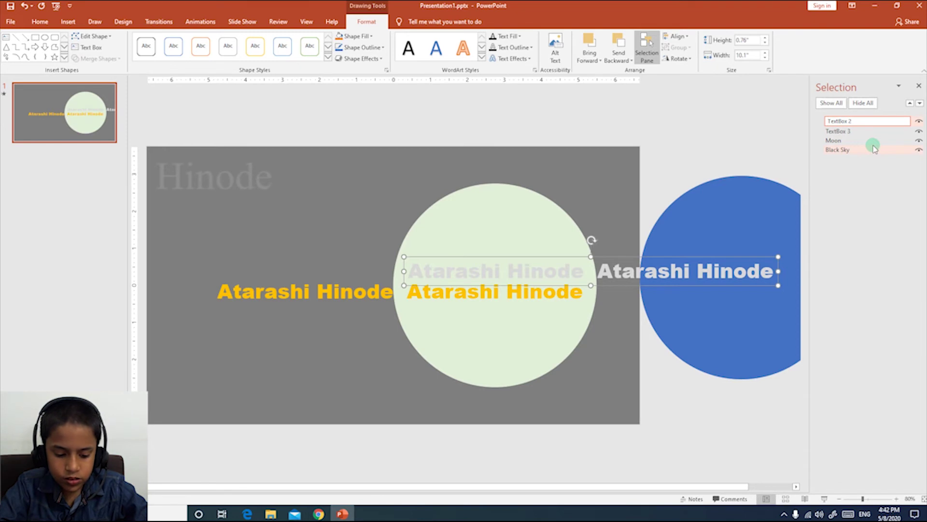
pyautogui.write('white')
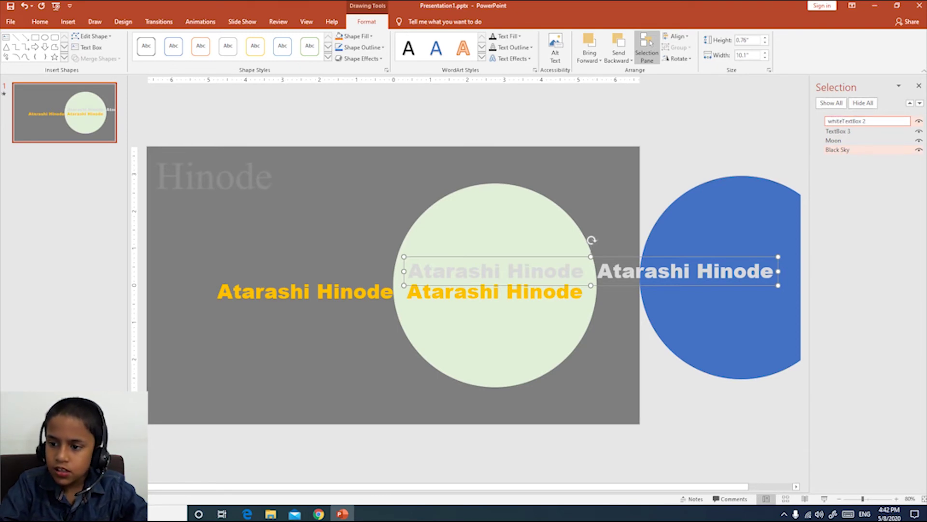
pyautogui.press('BackSpace')
pyautogui.press('BackSpace')
pyautogui.press('BackSpace')
pyautogui.press('BackSpace')
pyautogui.press('BackSpace')
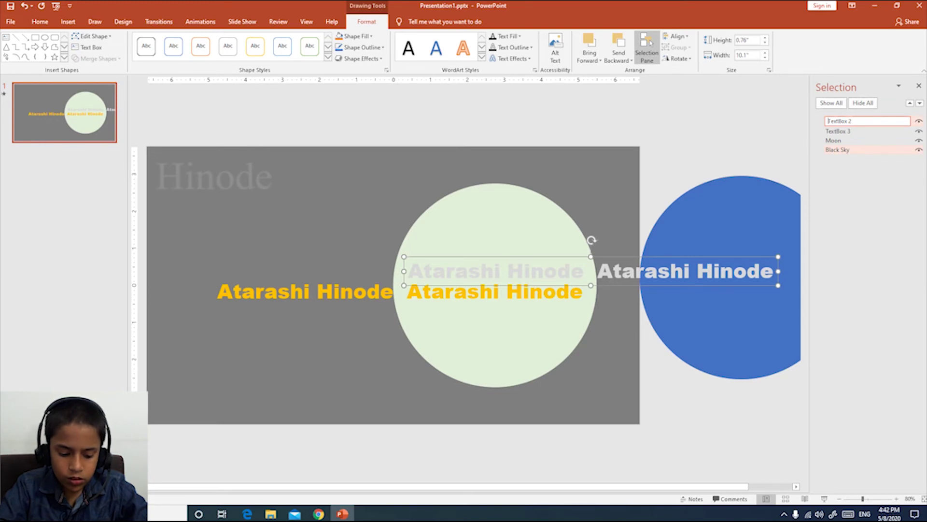
pyautogui.write('w')
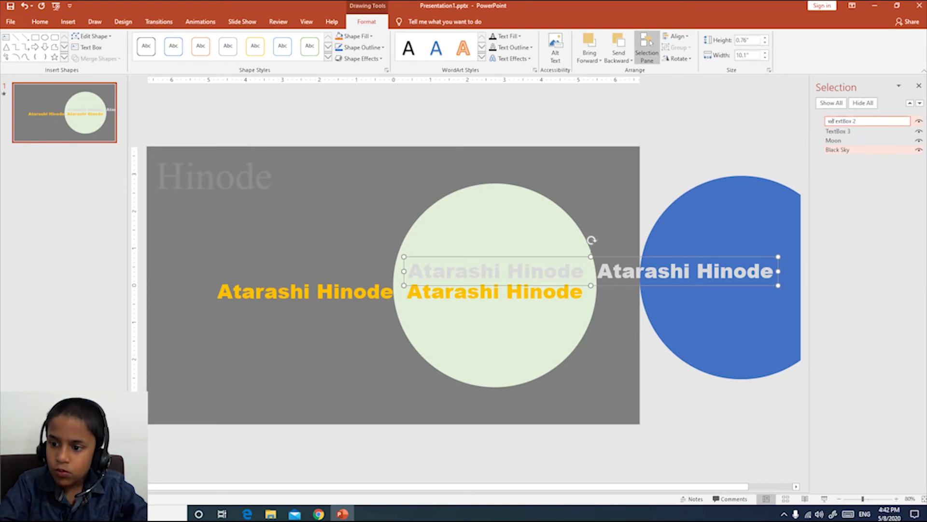
pyautogui.press('BackSpace')
pyautogui.write('W')
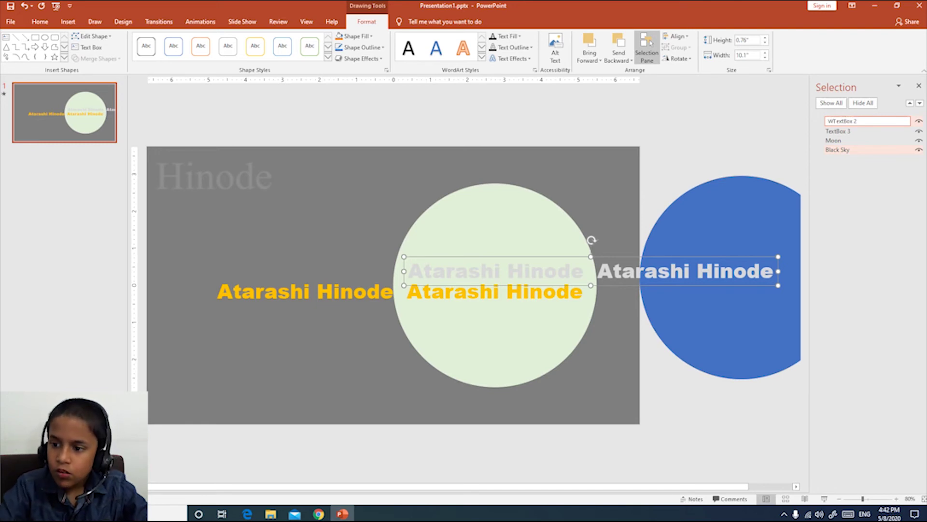
pyautogui.write('hite')
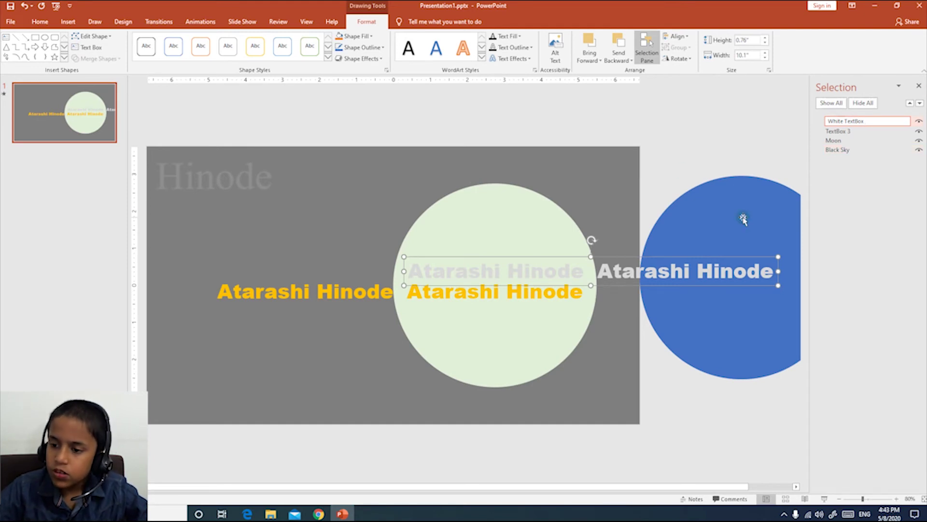
pyautogui.press('Return')
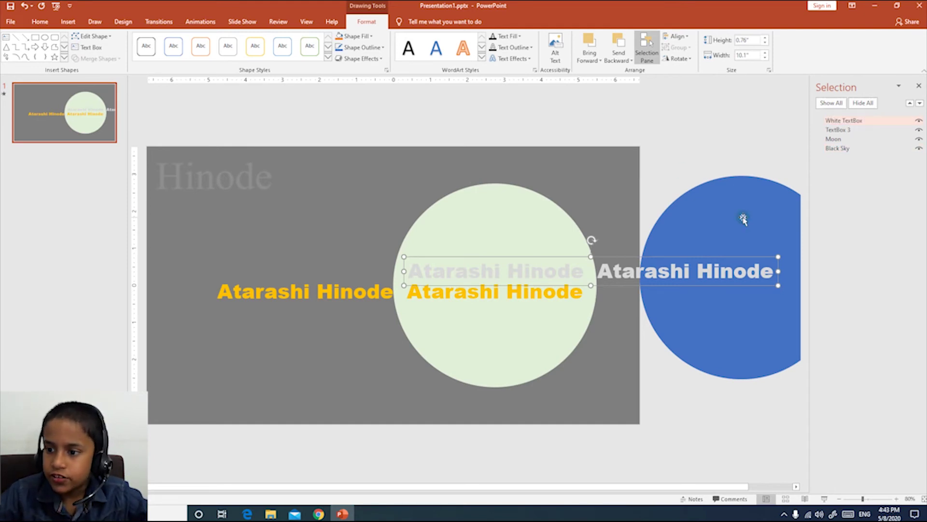
pyautogui.click(829, 130)
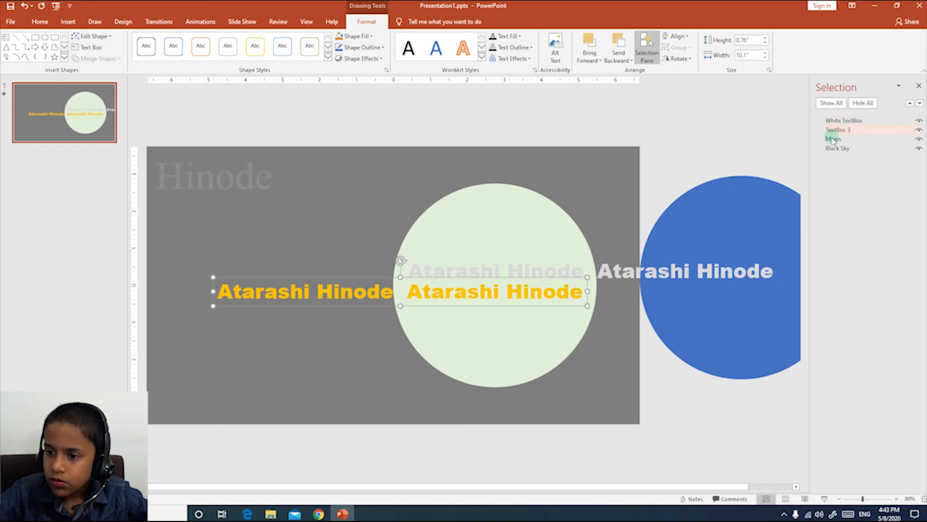
# Change TextBox 3's name to 'Orange TextBox', dropping the trailing 3
pyautogui.click(829, 131)
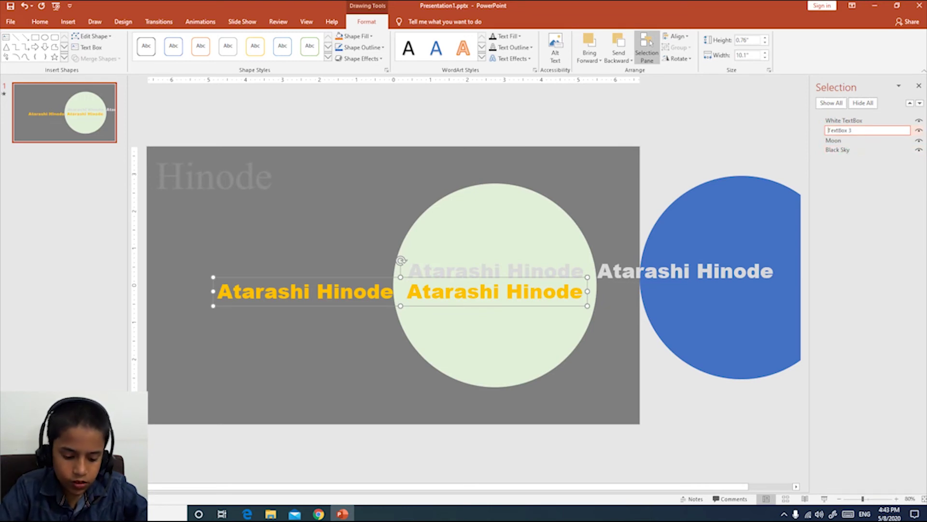
pyautogui.write('ora')
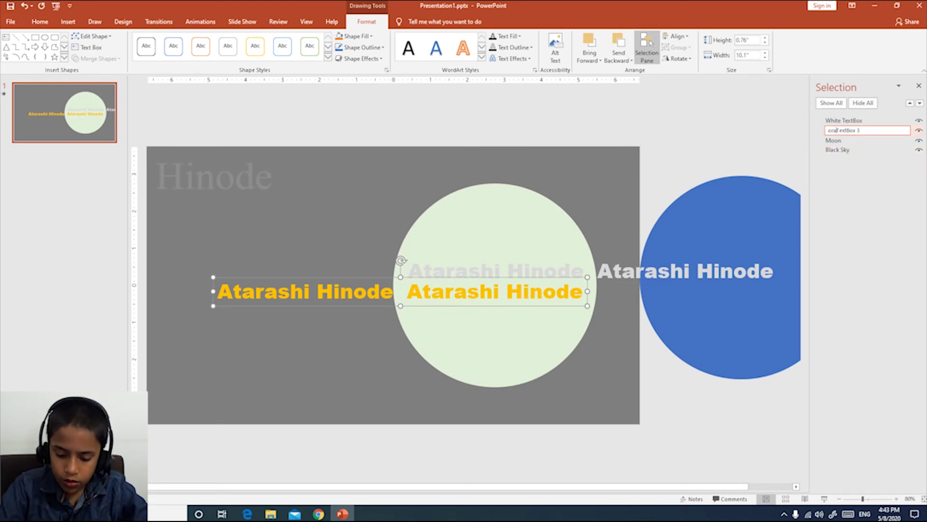
pyautogui.press('BackSpace')
pyautogui.press('BackSpace')
pyautogui.press('BackSpace')
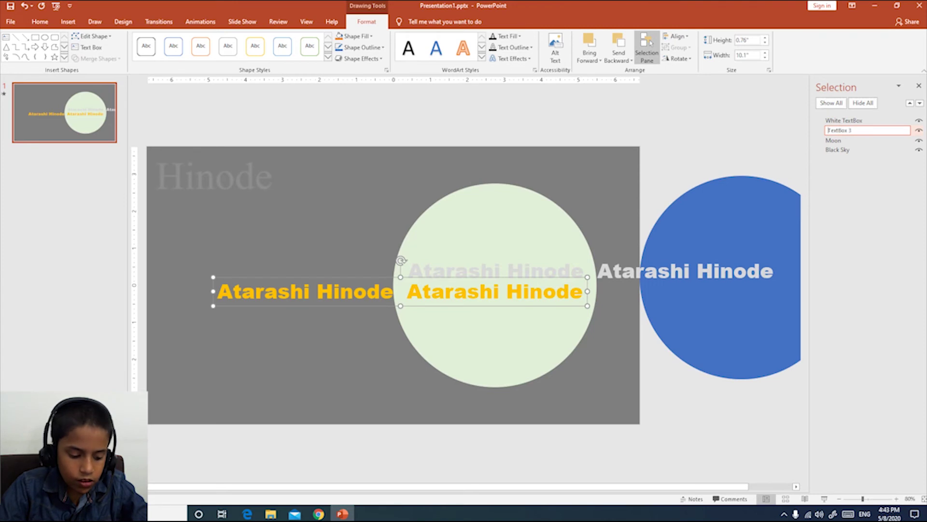
pyautogui.write('Orac')
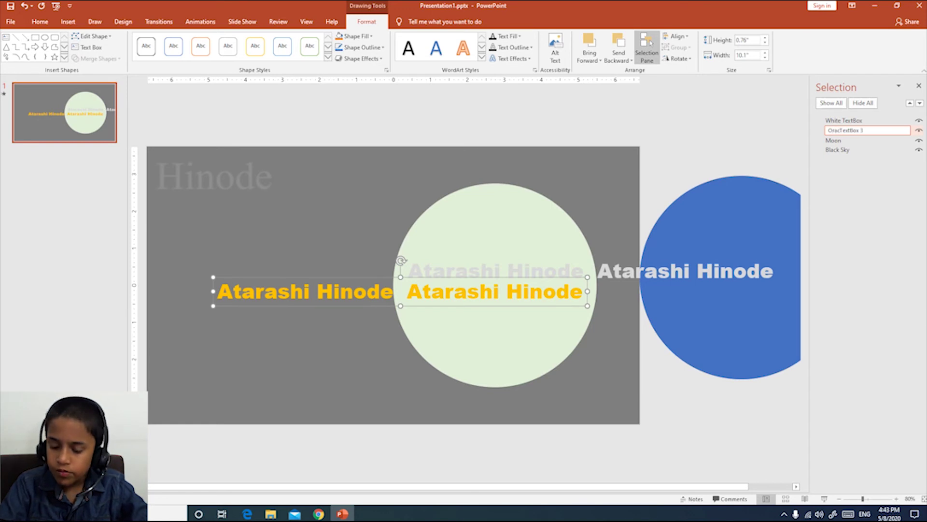
pyautogui.press('BackSpace')
pyautogui.write('nge')
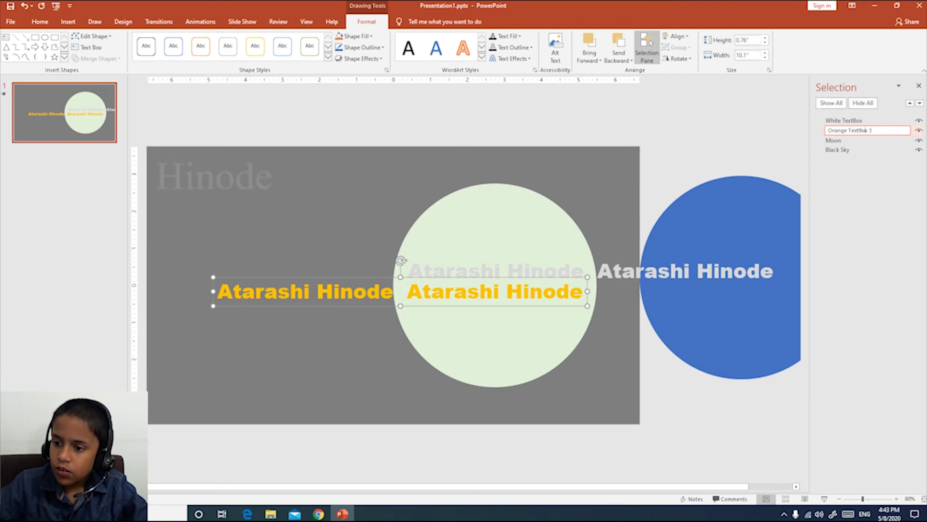
pyautogui.press('BackSpace')
pyautogui.press('BackSpace')
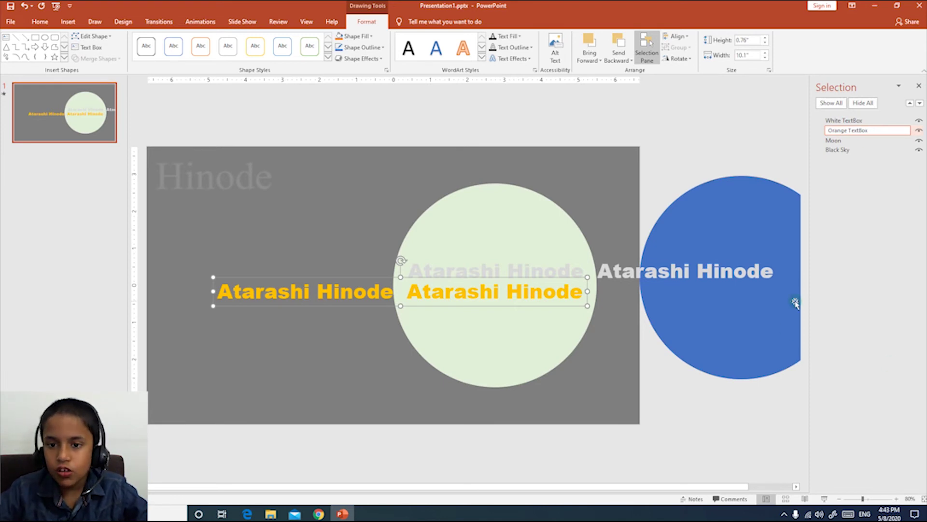
pyautogui.press('Return')
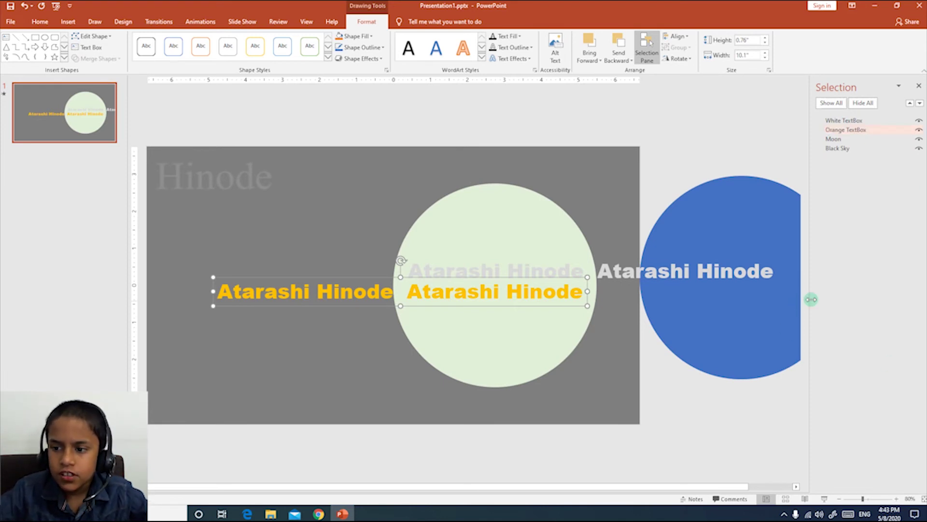
# Select Moon, then White TextBox together with Orange TextBox in the list
pyautogui.click(862, 139)
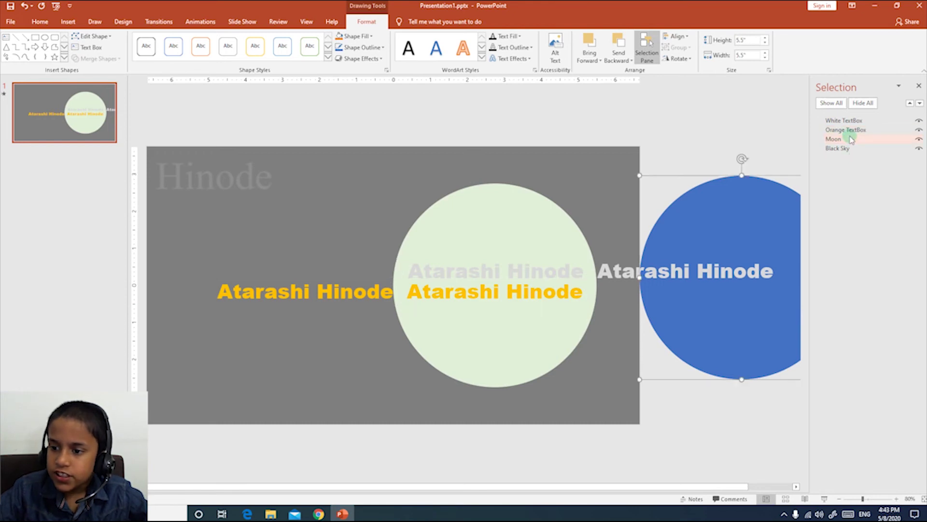
pyautogui.keyDown('ctrl'); pyautogui.click(864, 120); pyautogui.keyUp('ctrl')
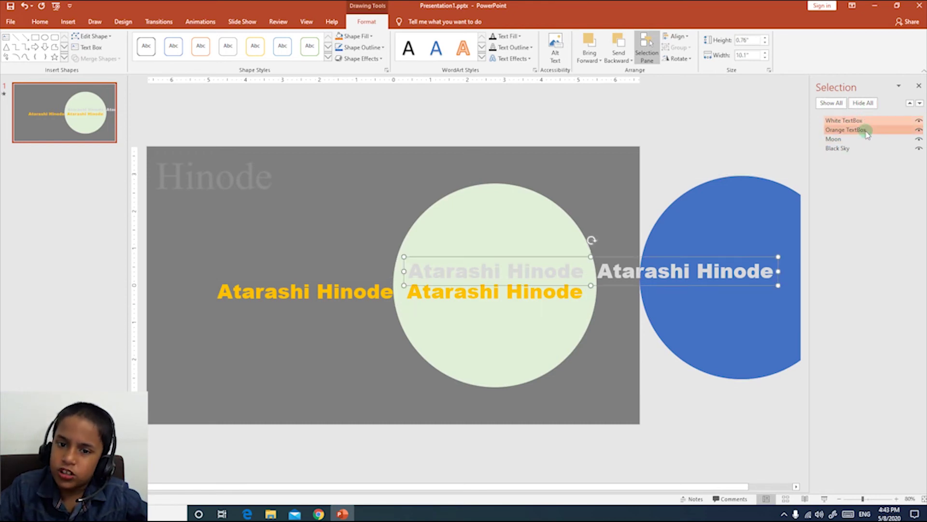
pyautogui.click(861, 129)
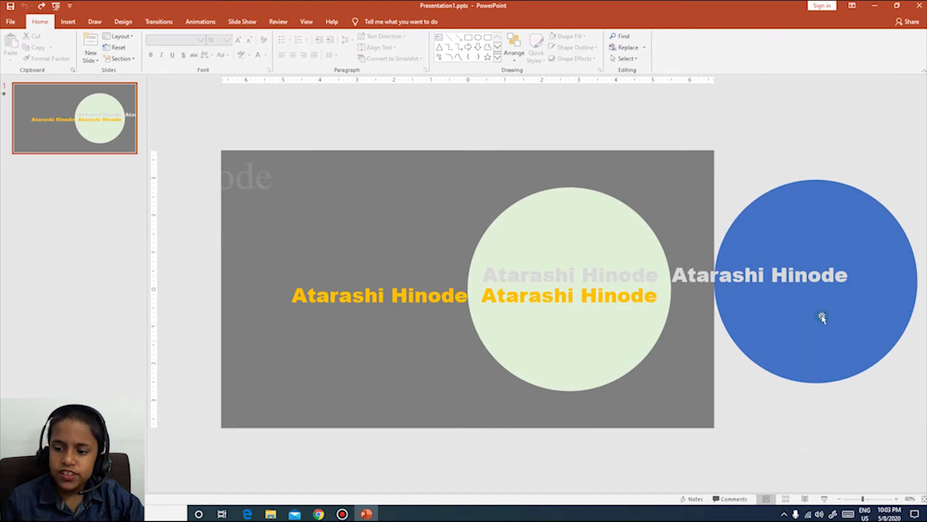
# Move the blue circle over the moon and toggle Snap objects to grid in Grid and Guides
pyautogui.moveTo(831, 331); pyautogui.dragTo(587, 338)
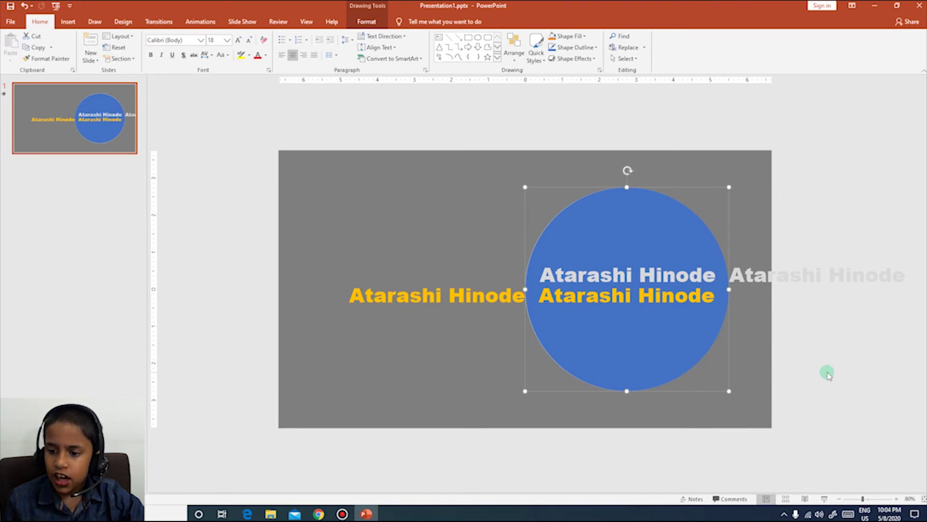
pyautogui.rightClick(907, 368)
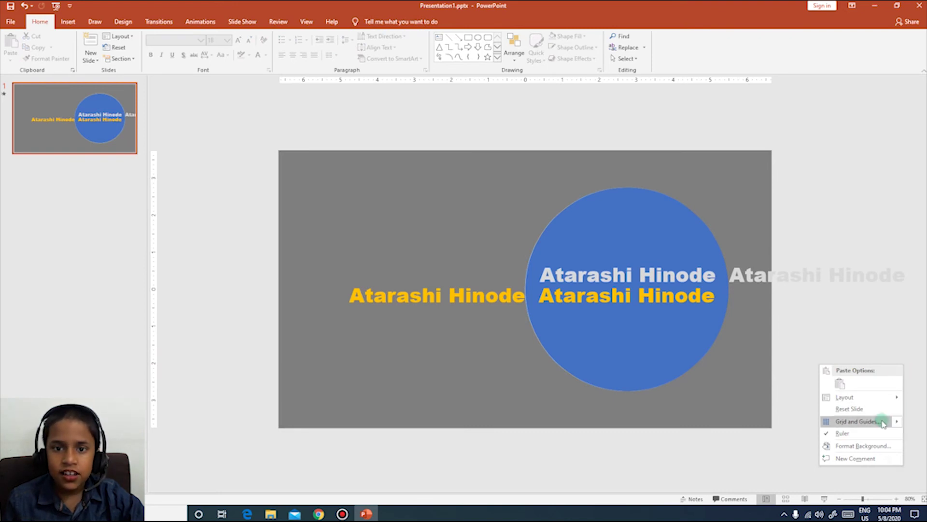
pyautogui.click(857, 422)
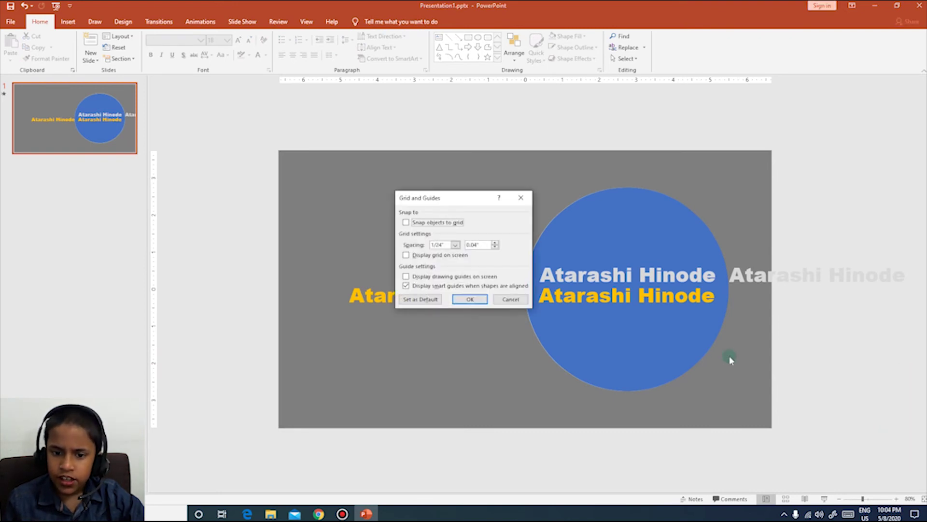
pyautogui.click(406, 223)
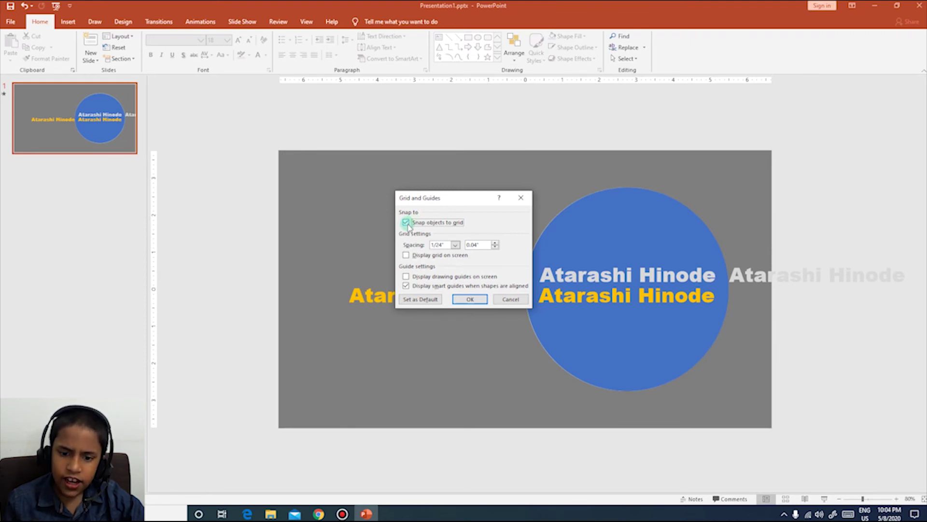
pyautogui.click(471, 297)
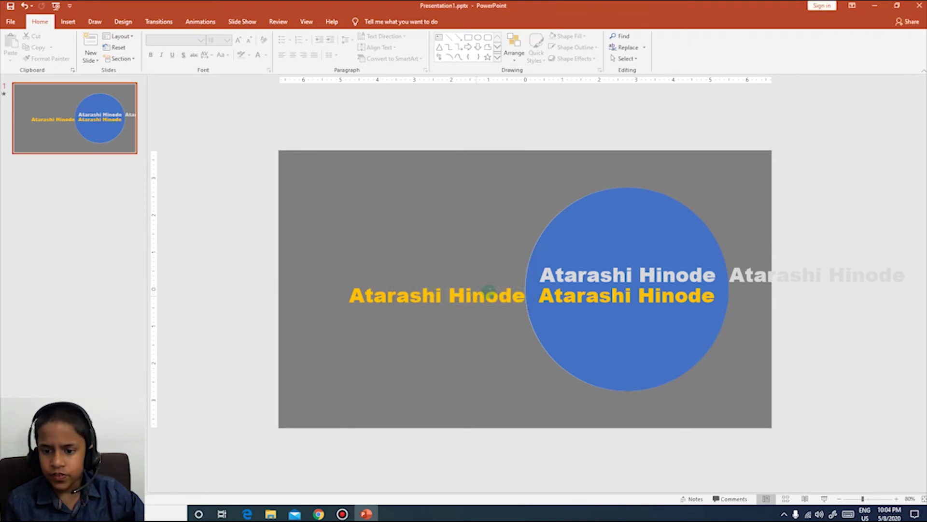
# Reselect the blue circle and bring up its shortcut menu
pyautogui.click(632, 250)
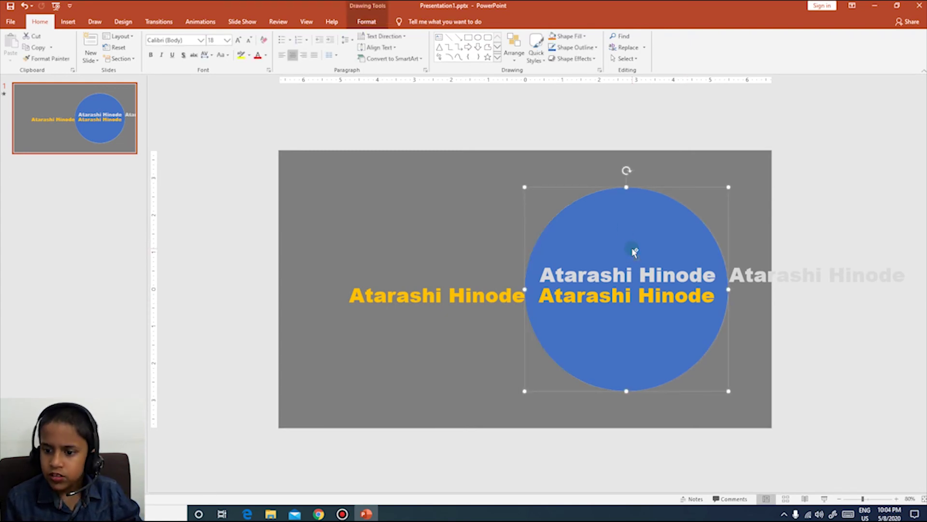
pyautogui.click(802, 198)
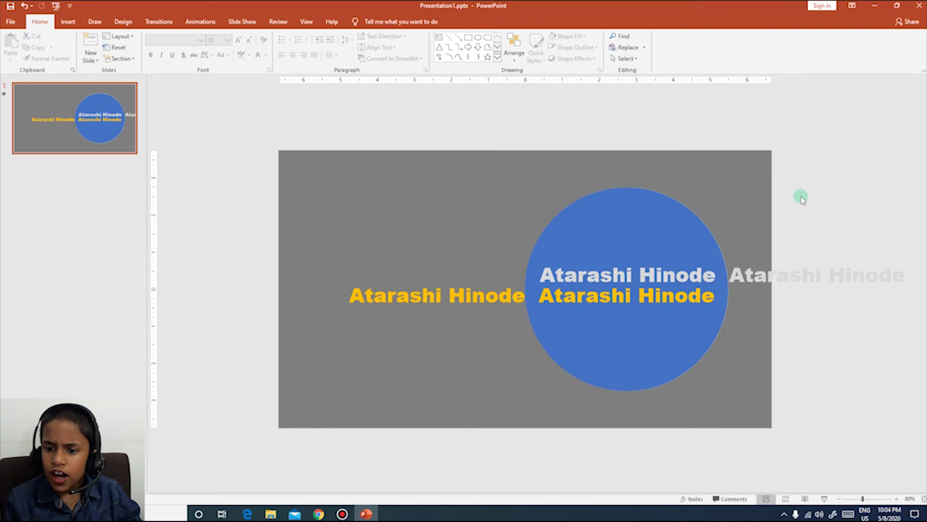
pyautogui.click(621, 235)
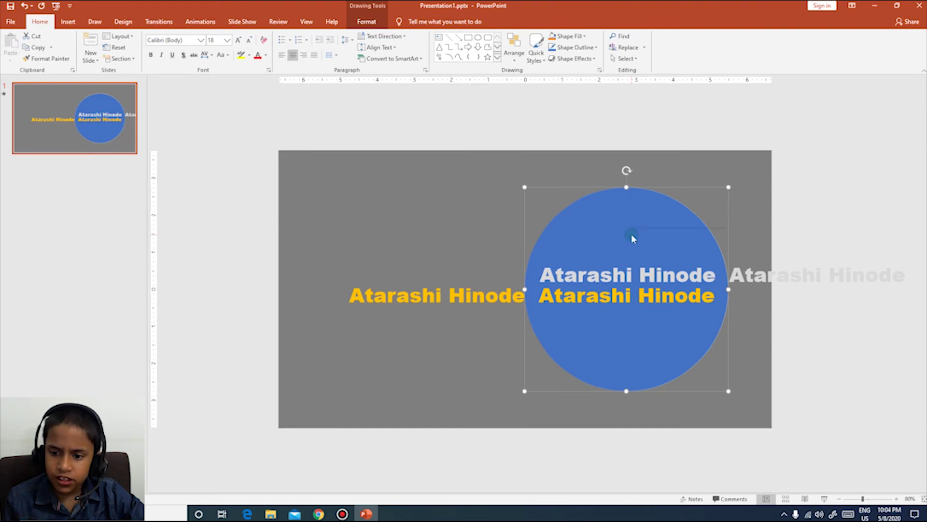
pyautogui.rightClick(632, 235)
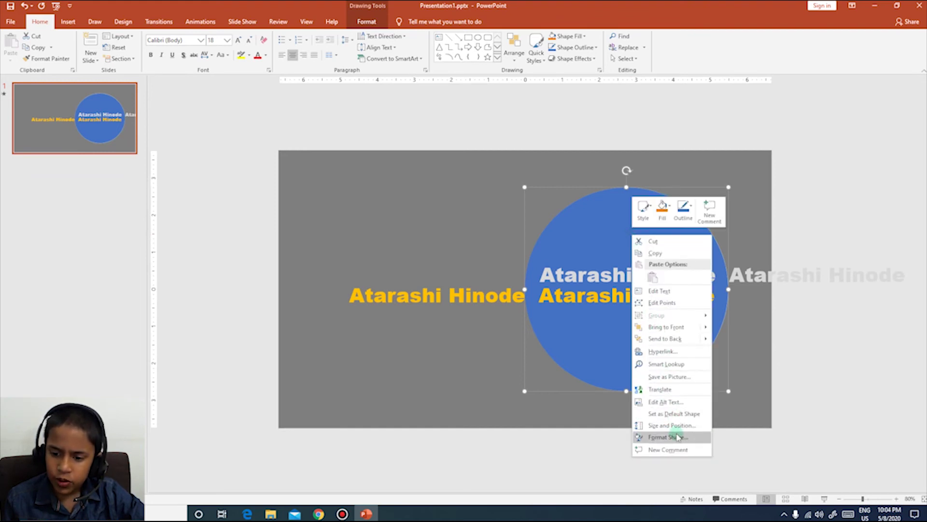
# Give the circle a Radial gradient fill with direction From Top Left Corner in Format Shape
pyautogui.click(680, 437)
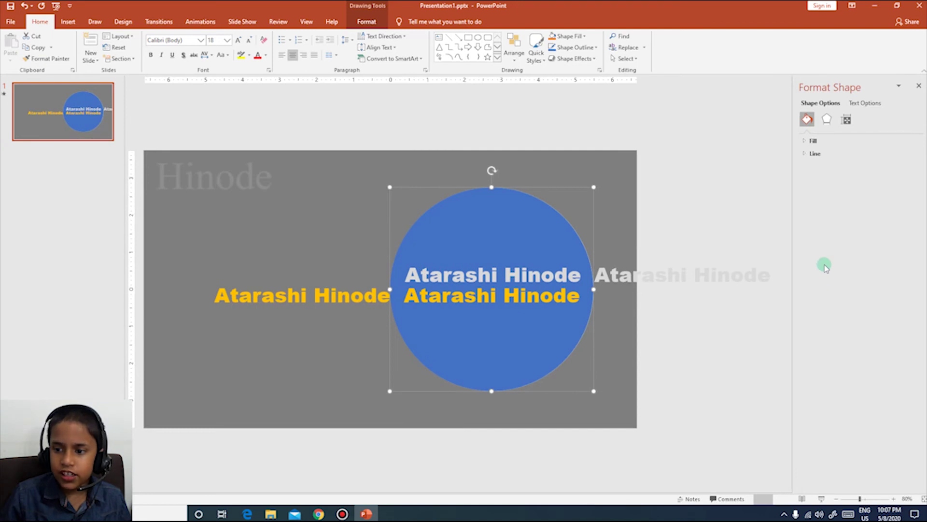
pyautogui.click(812, 140)
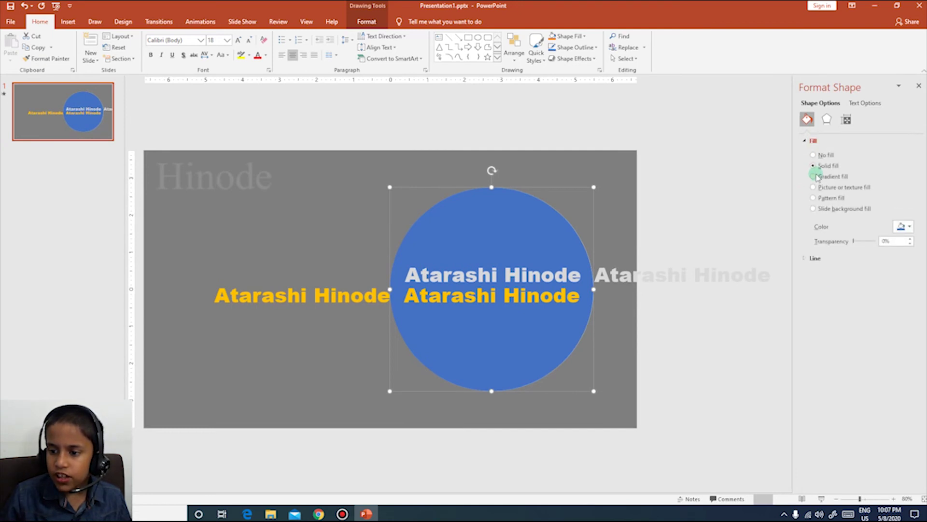
pyautogui.click(814, 176)
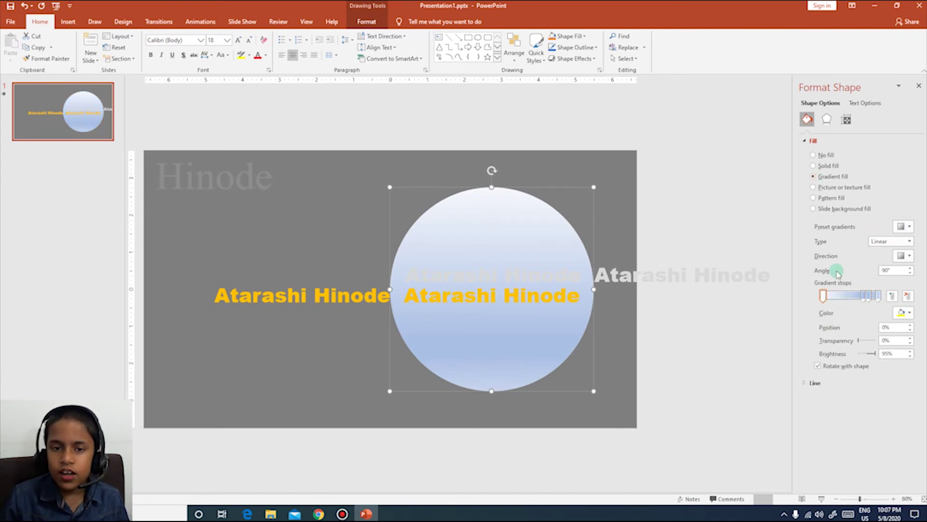
pyautogui.click(910, 241)
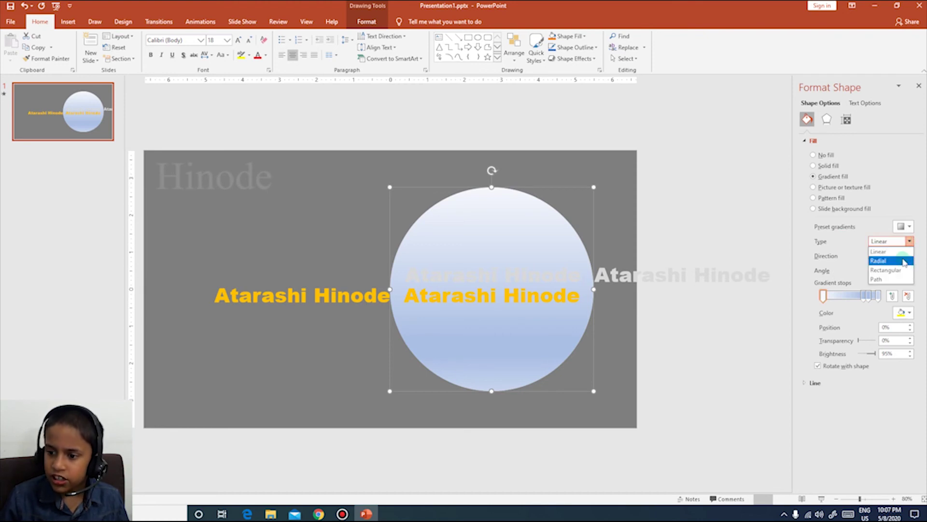
pyautogui.click(902, 261)
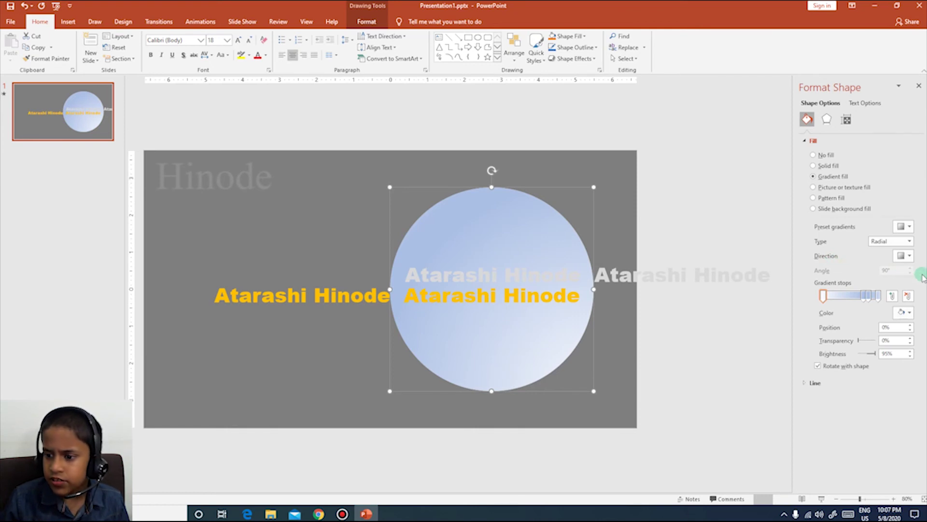
pyautogui.click(904, 255)
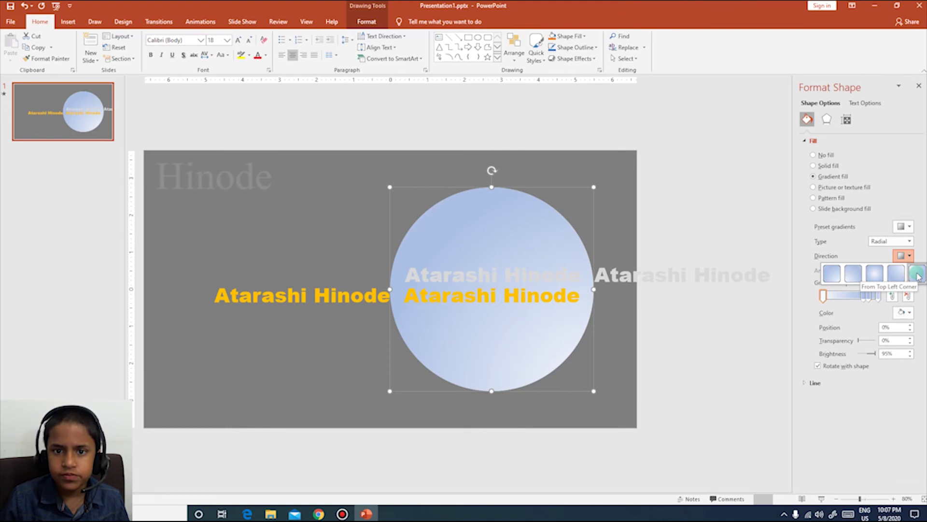
pyautogui.click(917, 274)
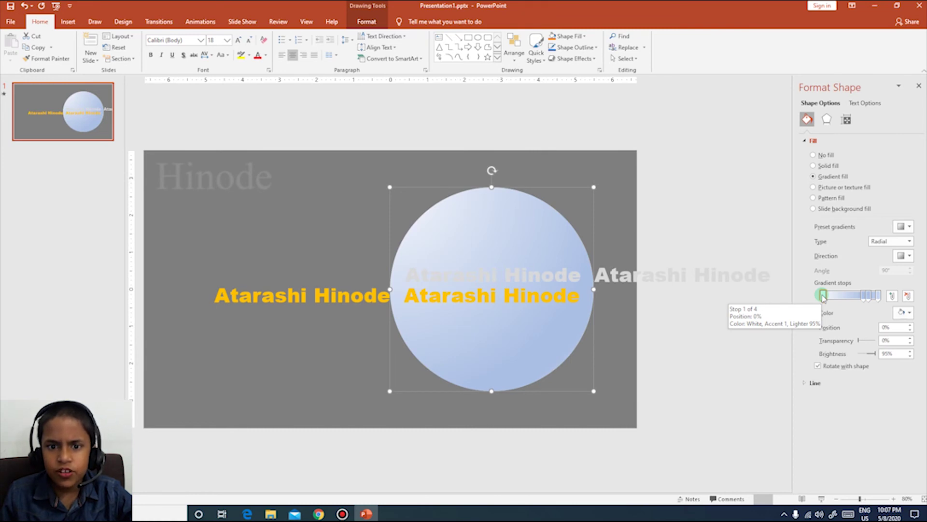
# Make the first gradient stop white with 100% transparency
pyautogui.click(870, 296)
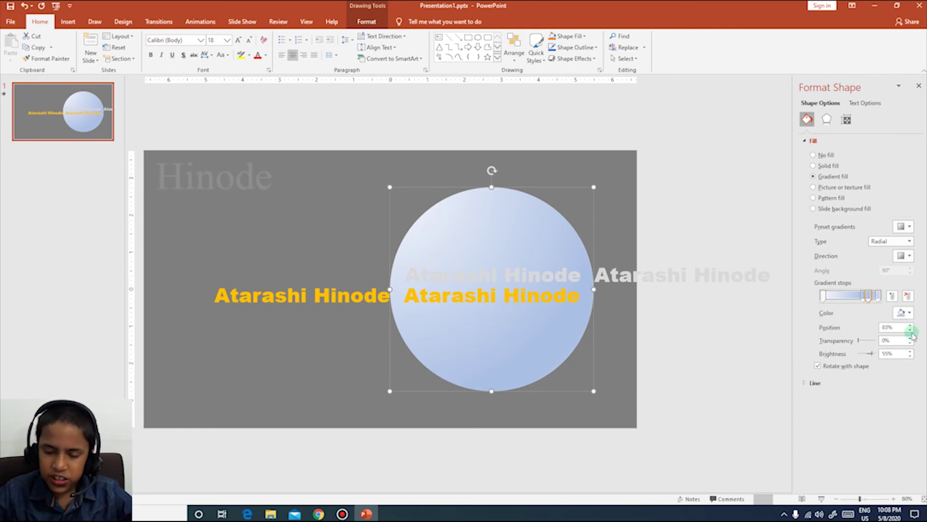
pyautogui.click(824, 296)
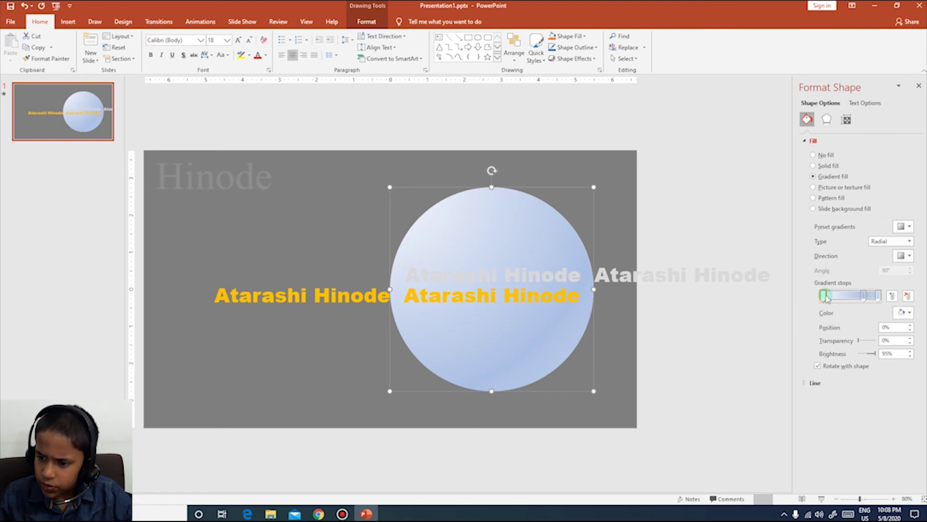
pyautogui.click(901, 313)
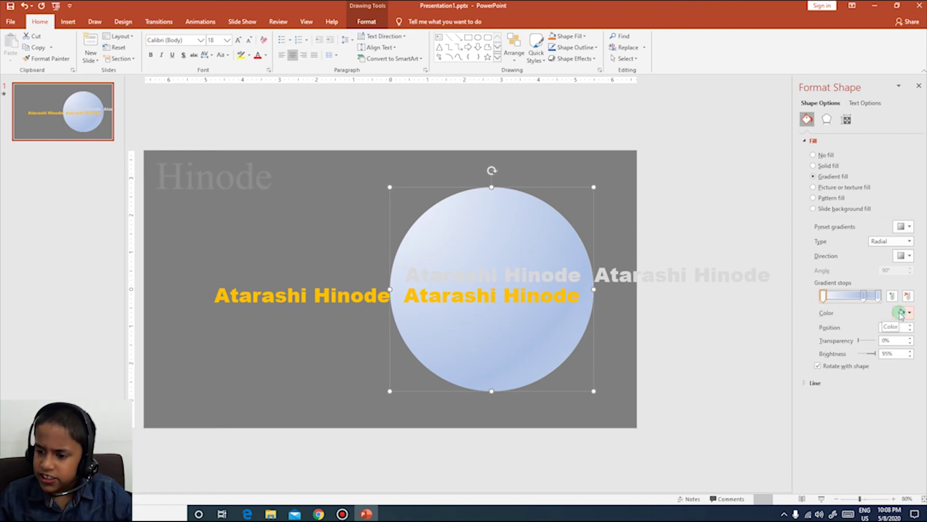
pyautogui.click(901, 313)
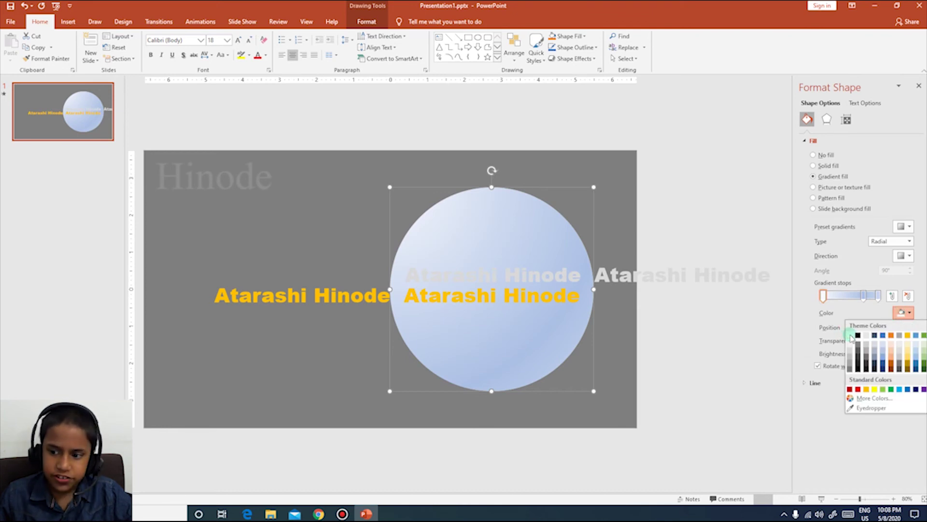
pyautogui.click(850, 335)
pyautogui.click(830, 340)
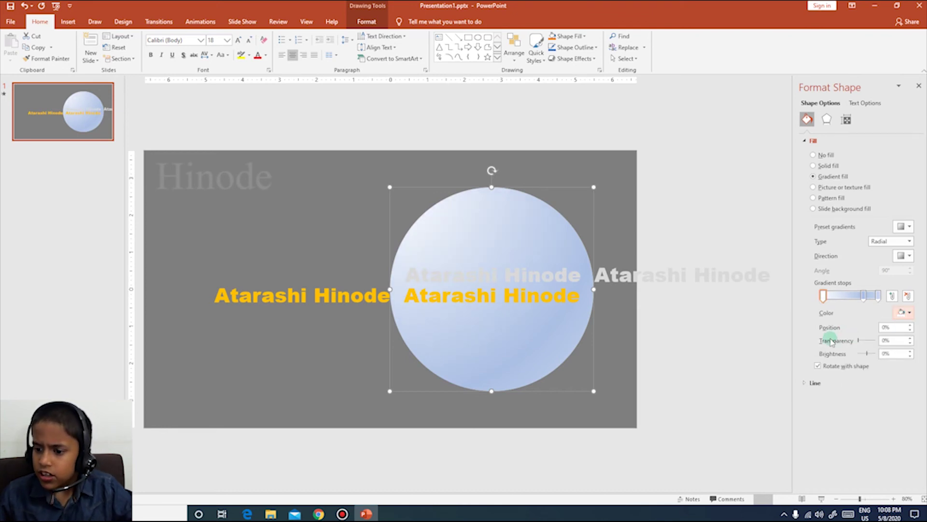
pyautogui.click(857, 340)
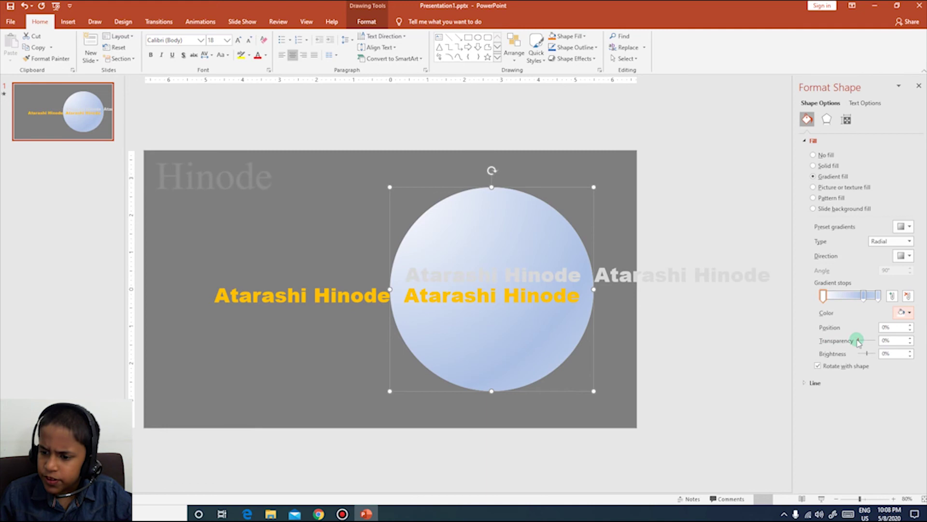
pyautogui.moveTo(860, 342); pyautogui.dragTo(875, 341)
pyautogui.click(885, 355)
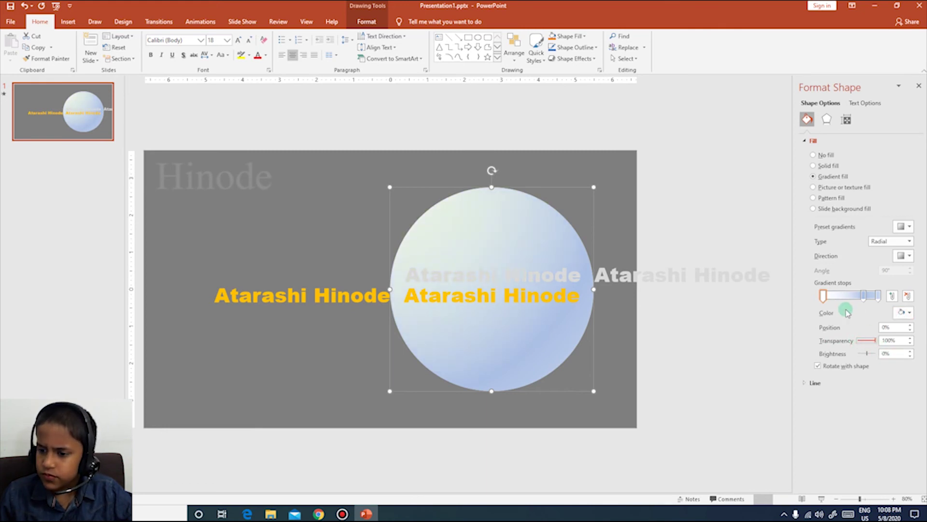
# Set the middle gradient stop to Green Accent 6 Lighter 80% at 50% transparency
pyautogui.click(862, 299)
pyautogui.moveTo(862, 300); pyautogui.dragTo(867, 298)
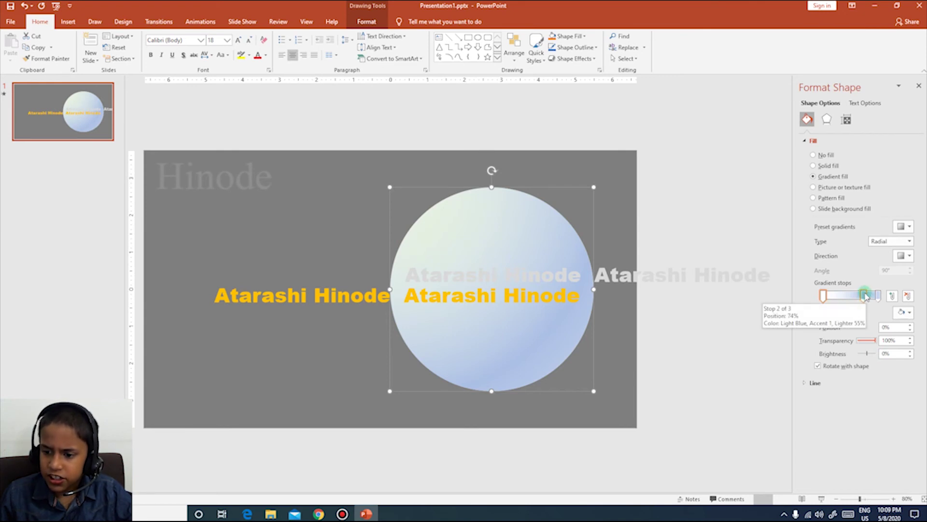
pyautogui.click(865, 296)
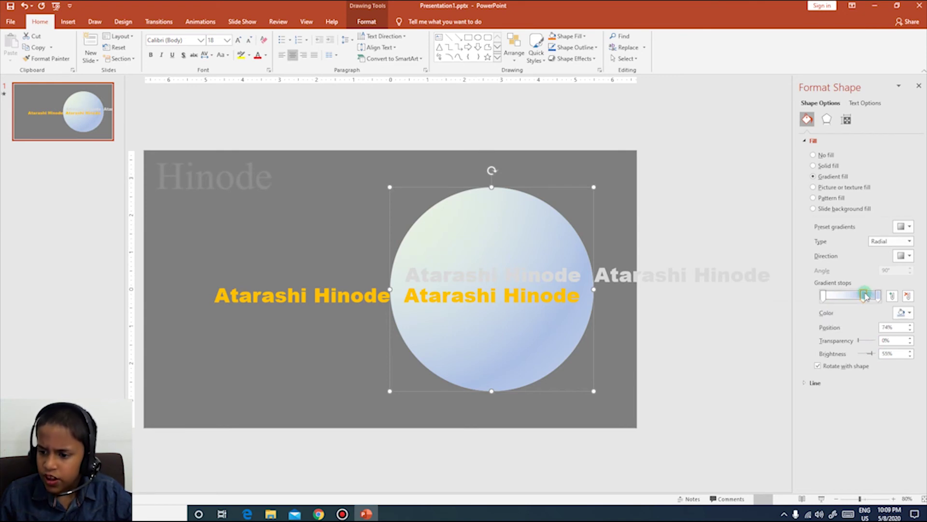
pyautogui.click(905, 313)
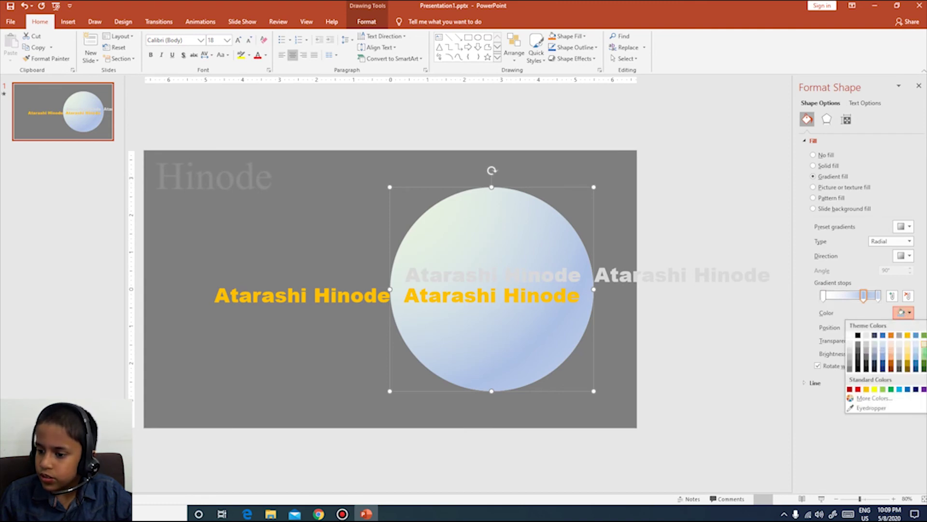
pyautogui.click(924, 347)
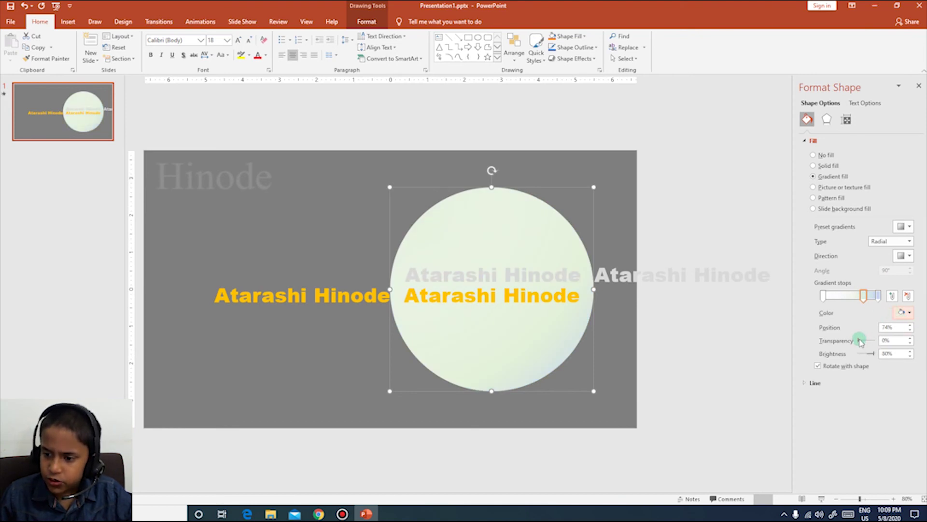
pyautogui.click(870, 354)
pyautogui.moveTo(861, 342); pyautogui.dragTo(881, 366)
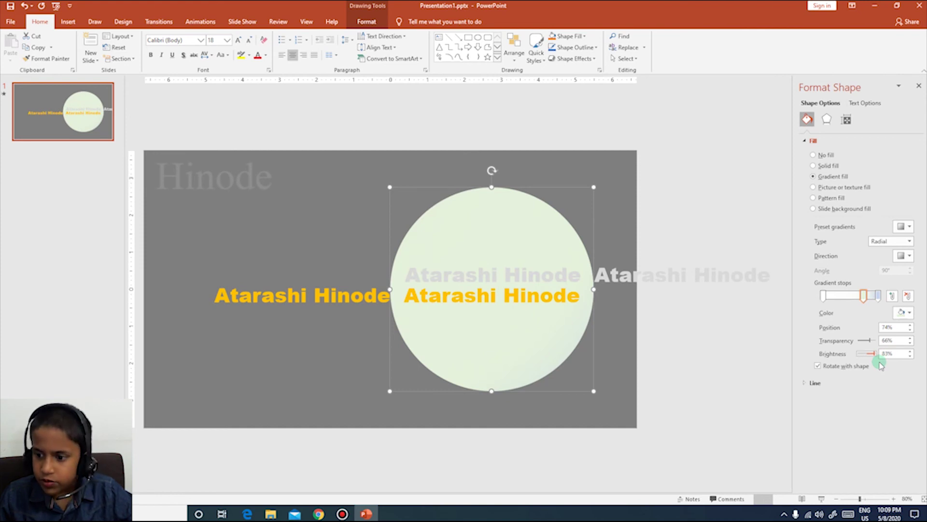
pyautogui.click(869, 340)
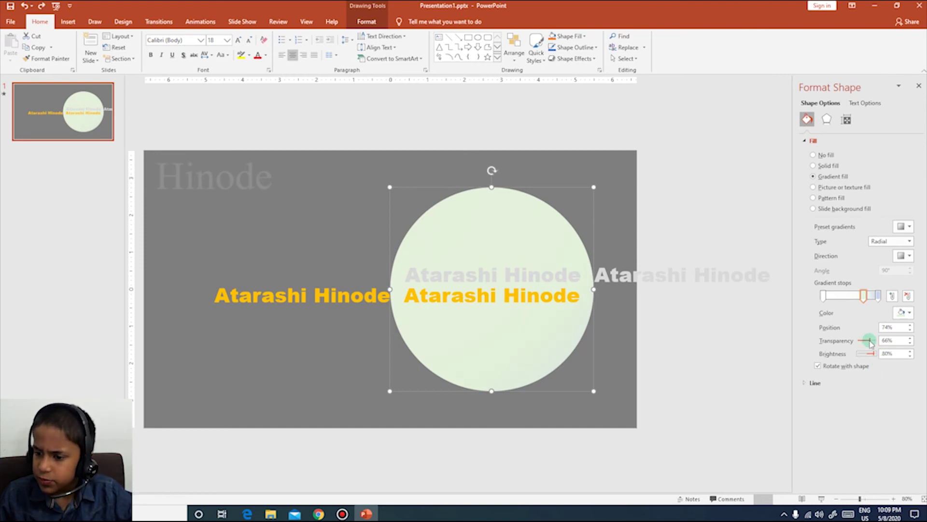
pyautogui.moveTo(869, 341); pyautogui.dragTo(867, 341)
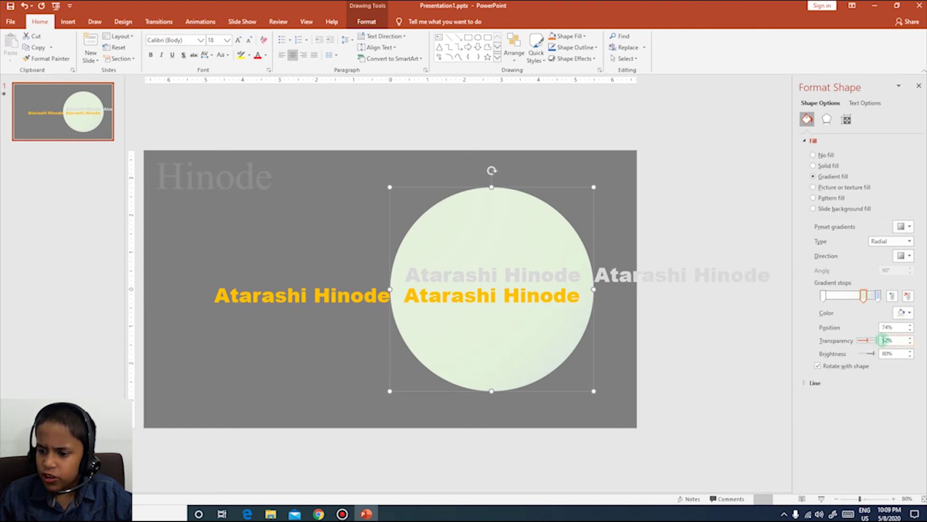
pyautogui.click(910, 342)
pyautogui.click(910, 343)
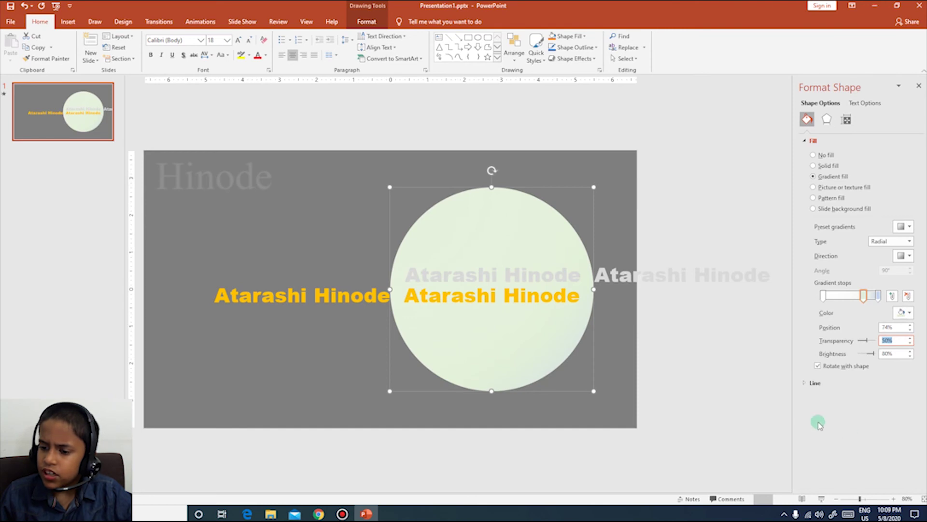
# Color the outer stop the same light green and close the Format Shape panel
pyautogui.click(877, 300)
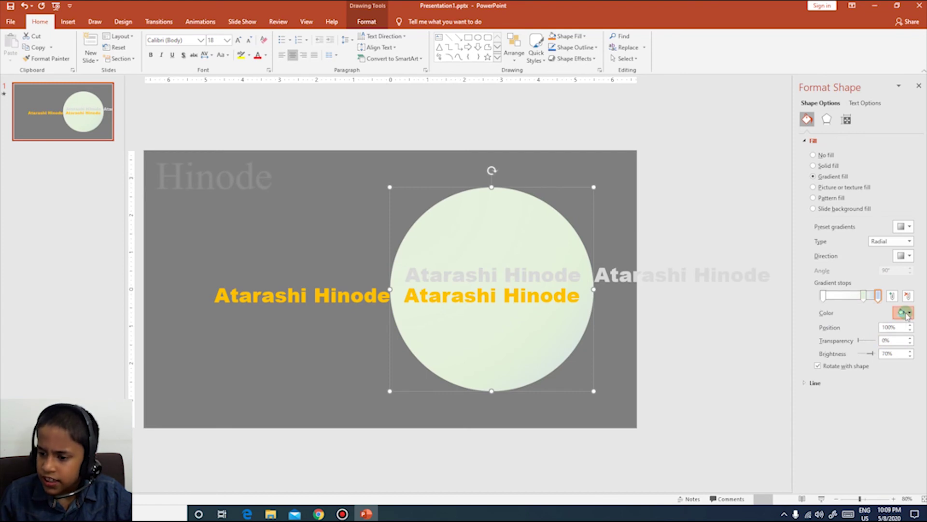
pyautogui.click(905, 313)
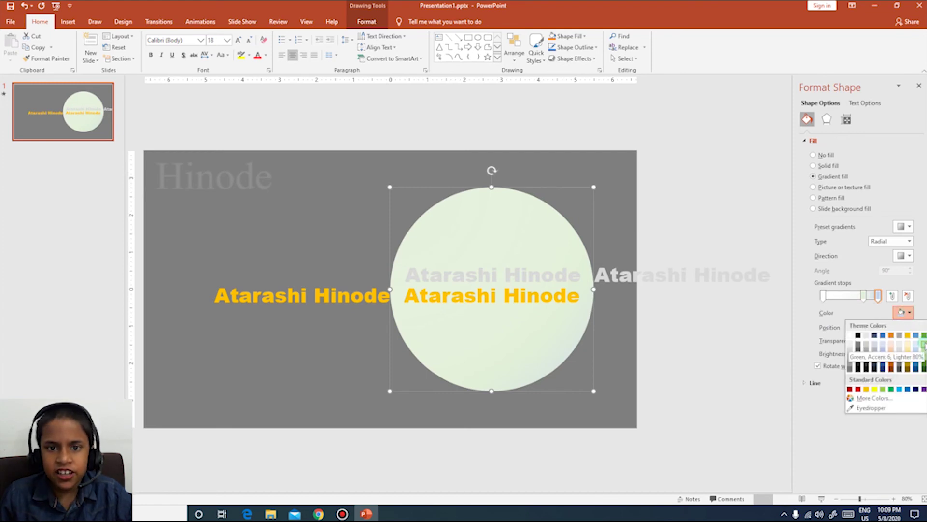
pyautogui.click(924, 344)
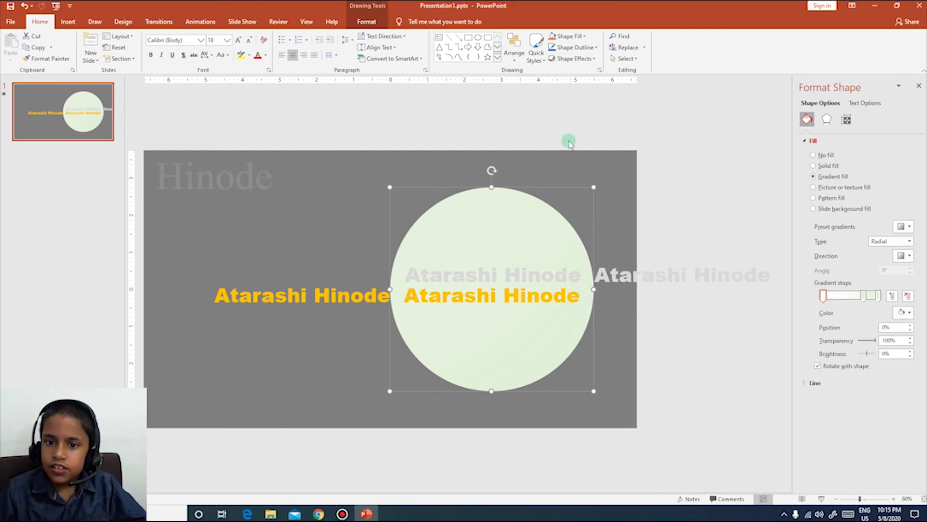
pyautogui.click(917, 87)
pyautogui.click(840, 426)
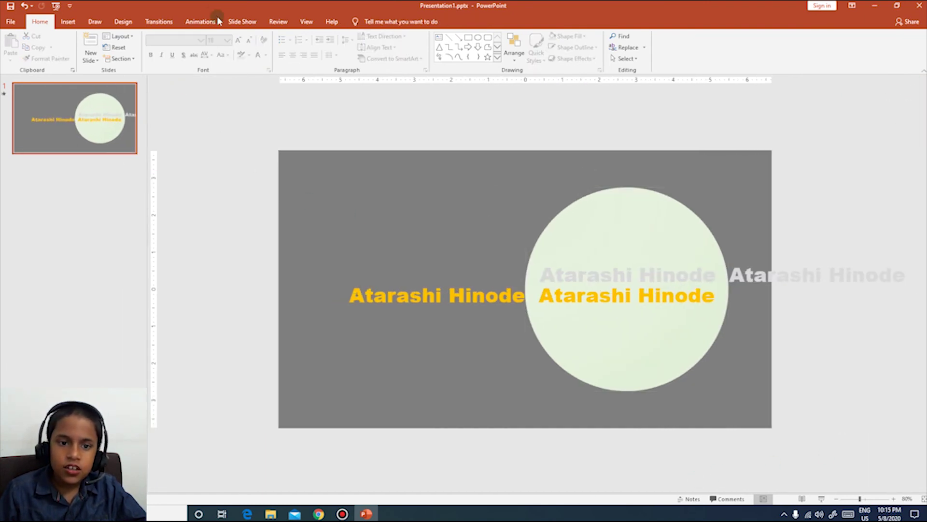
# Run the slide show From Beginning to watch the moon and scrolling text, then exit
pyautogui.click(235, 21)
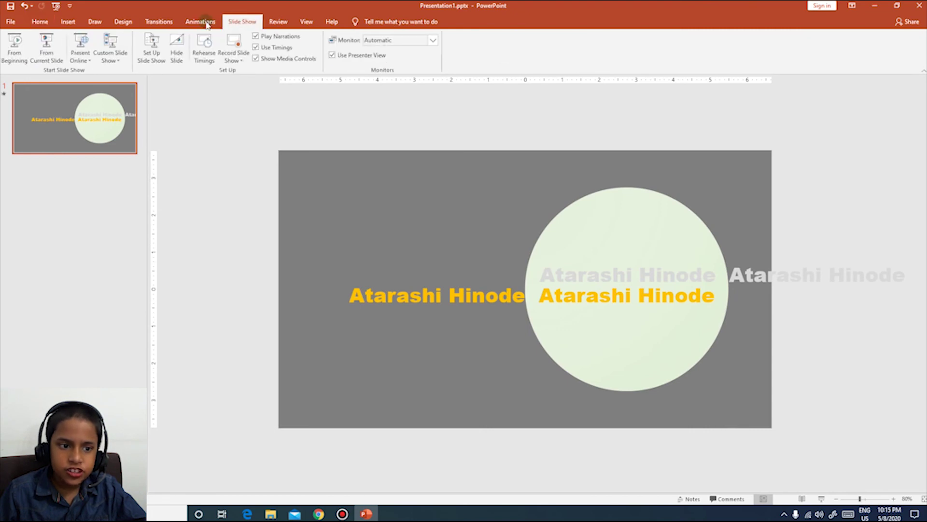
pyautogui.click(14, 46)
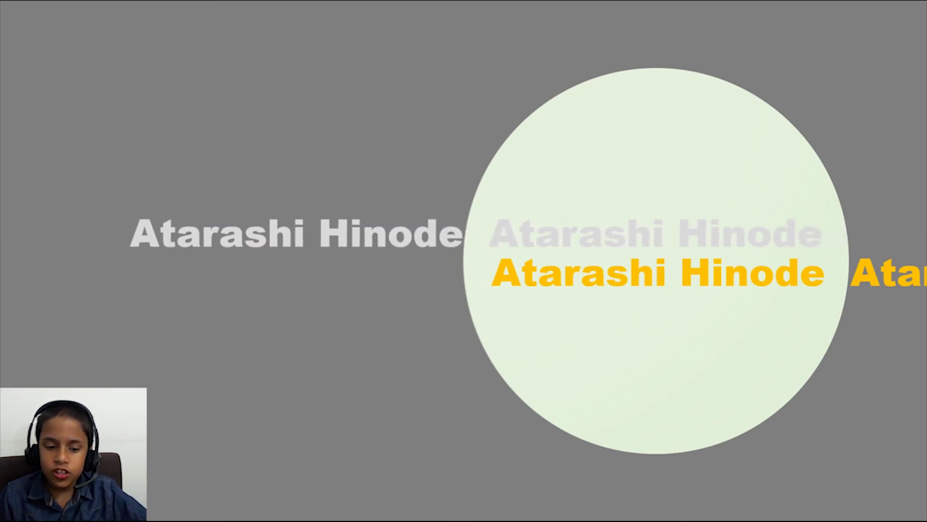
pyautogui.press('Escape')
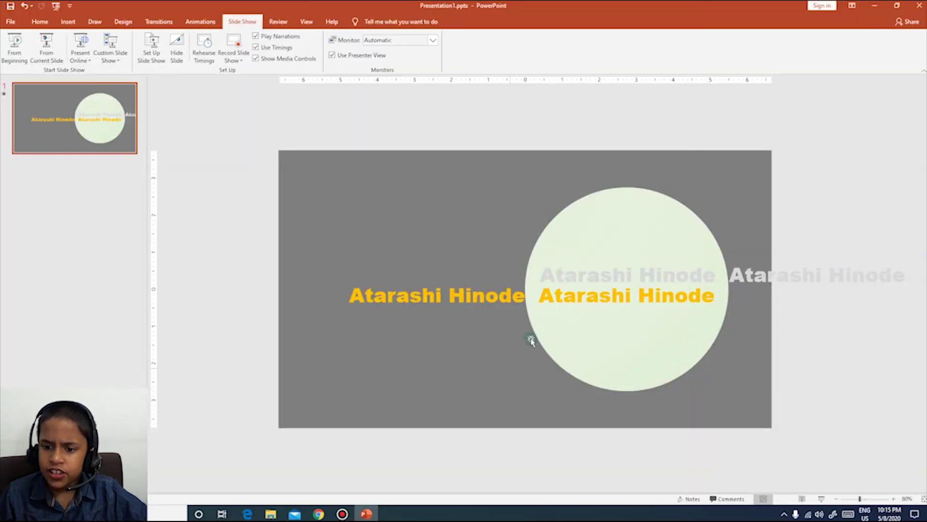
# Set the White TextBox motion path animation's Start to With Previous
pyautogui.click(203, 22)
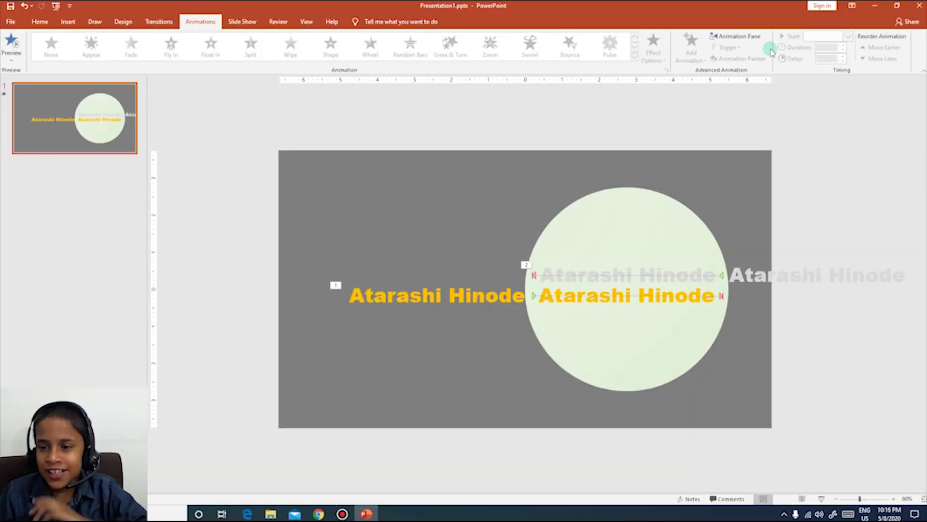
pyautogui.click(756, 36)
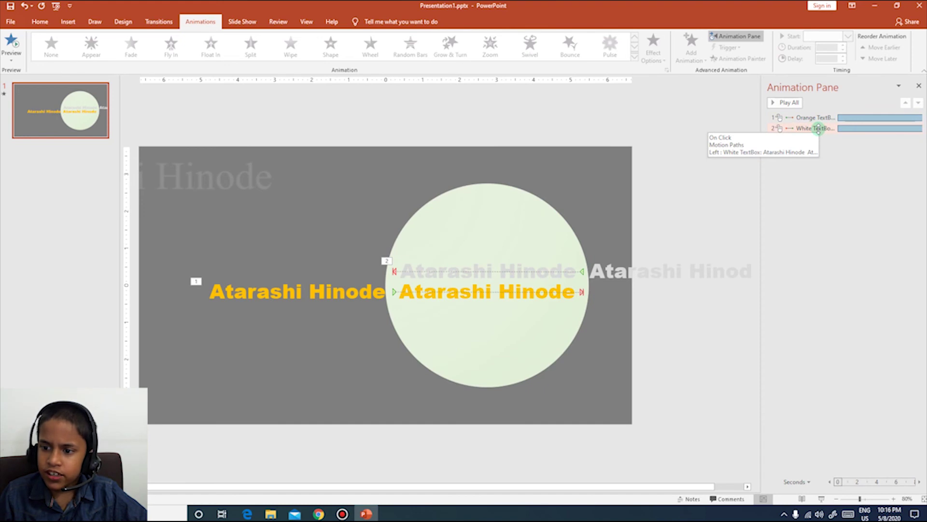
pyautogui.click(815, 128)
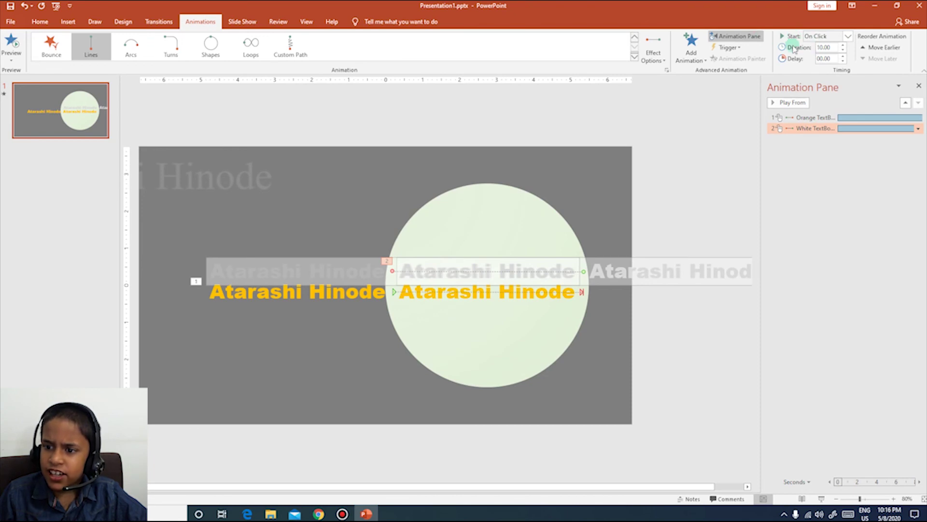
pyautogui.click(848, 37)
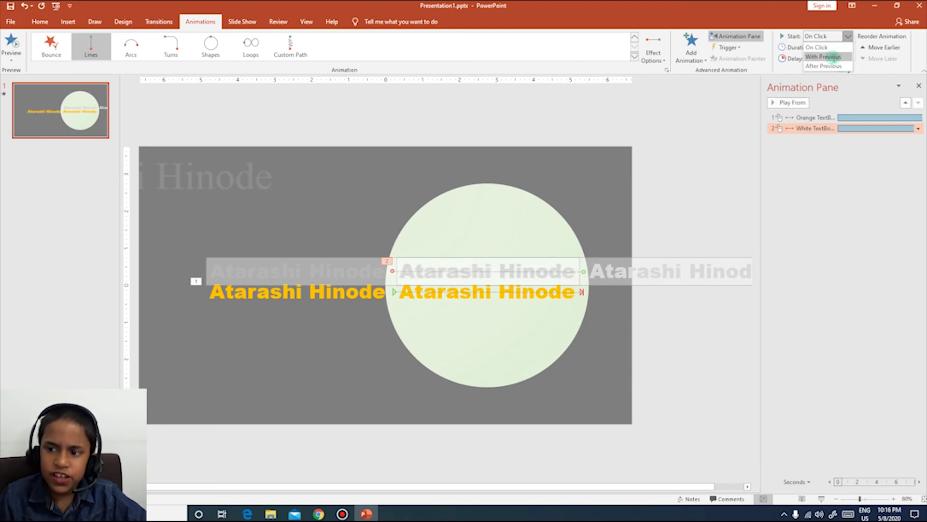
pyautogui.click(833, 57)
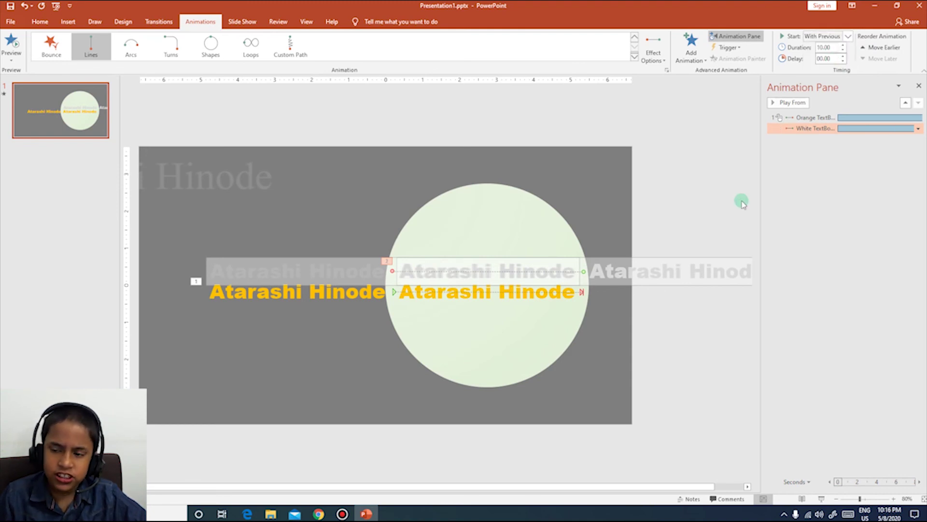
pyautogui.click(636, 143)
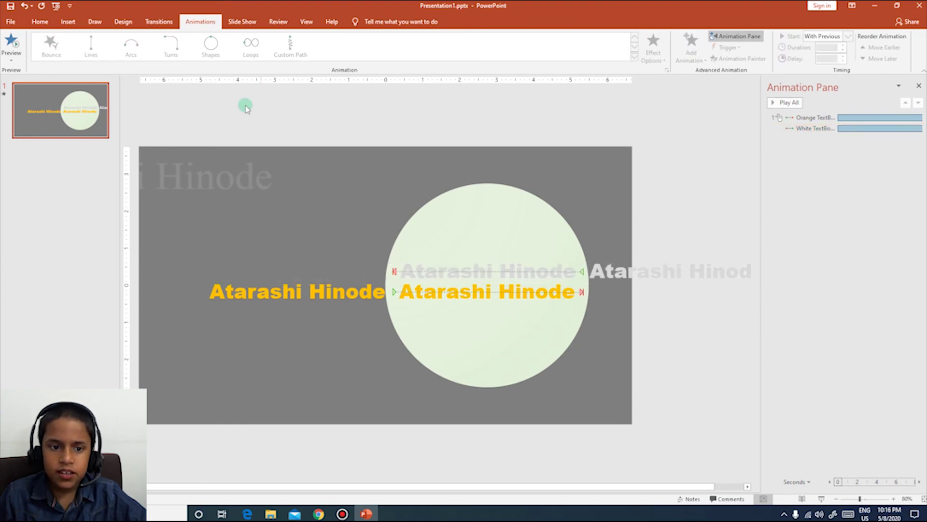
pyautogui.click(242, 22)
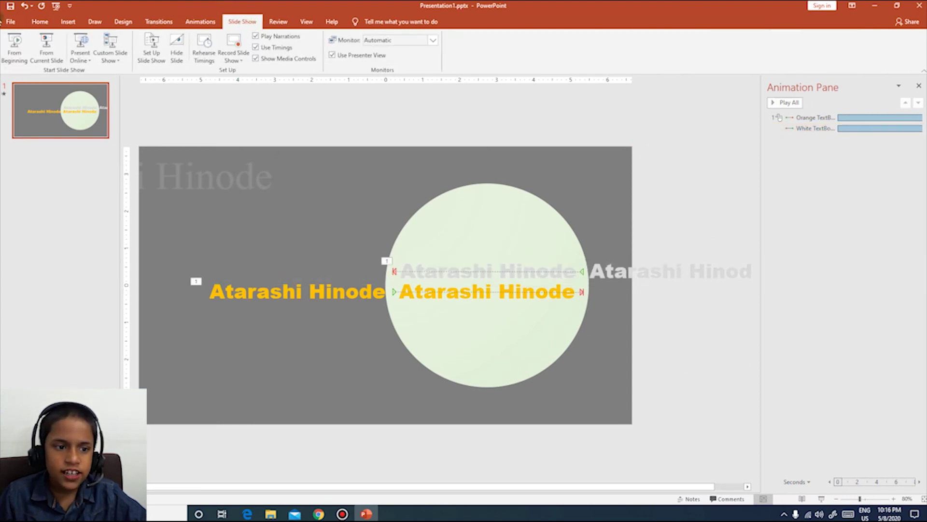
pyautogui.click(15, 46)
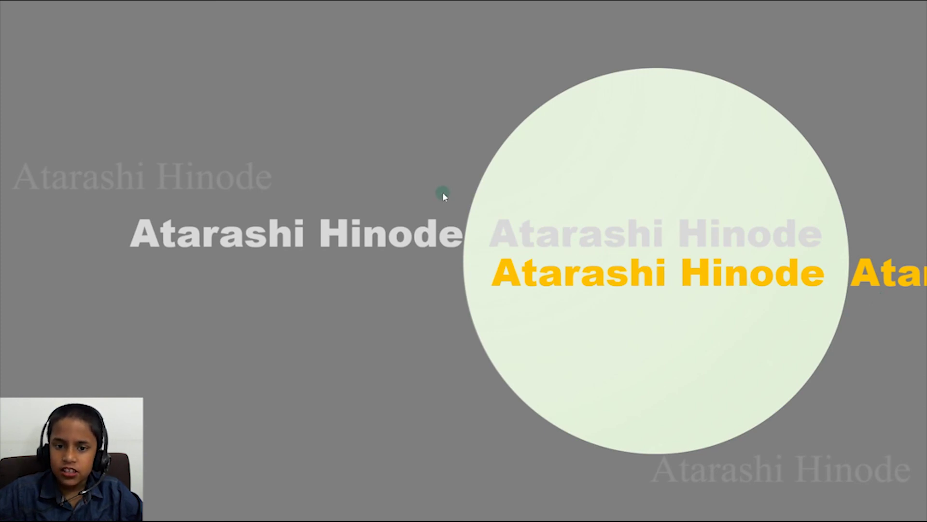
pyautogui.press('Escape')
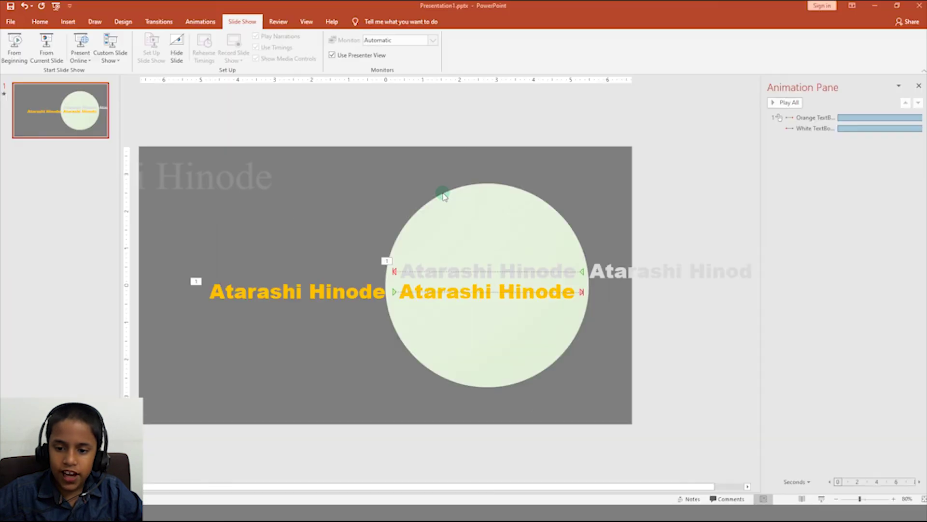
# Select White TextBox in the Selection Pane and send it to back
pyautogui.click(419, 183)
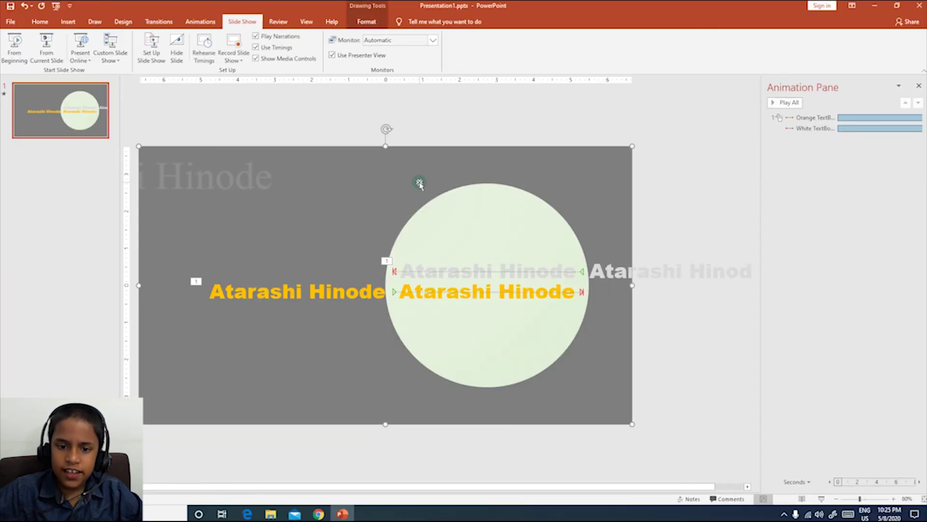
pyautogui.click(369, 22)
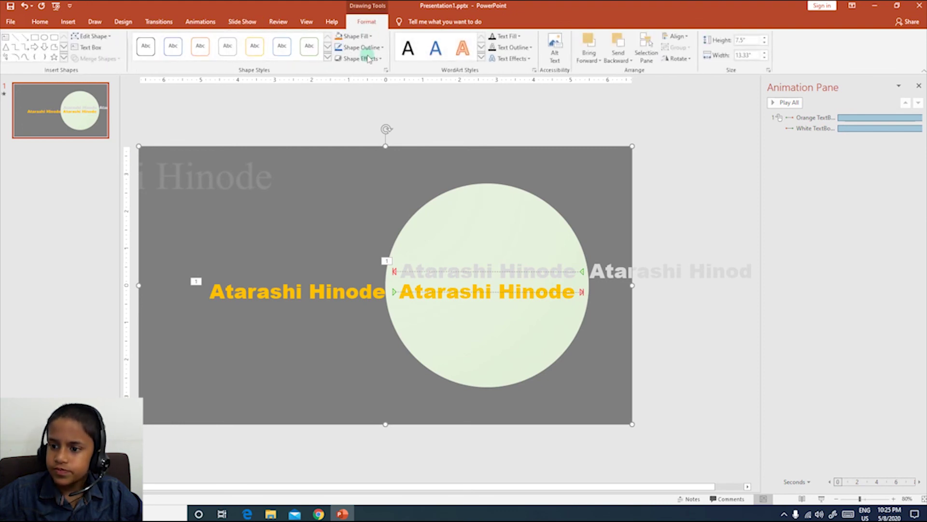
pyautogui.click(653, 58)
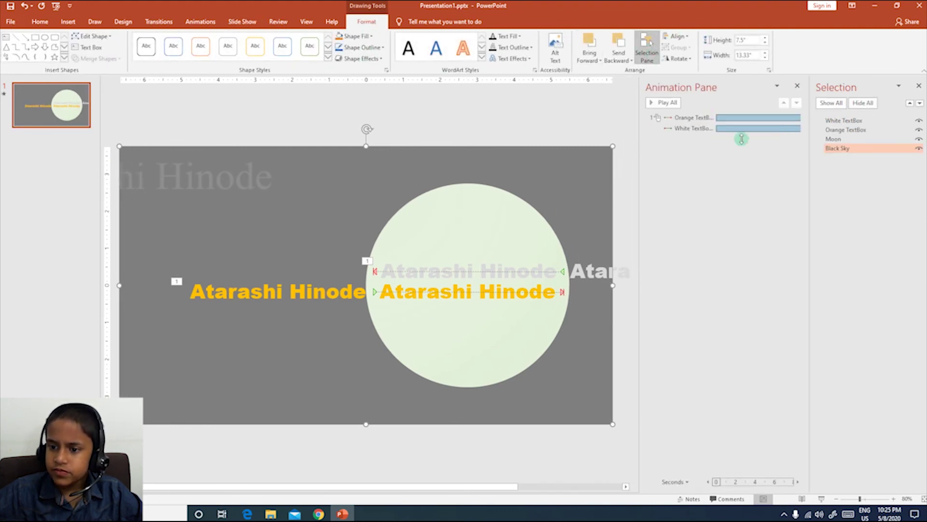
pyautogui.click(798, 86)
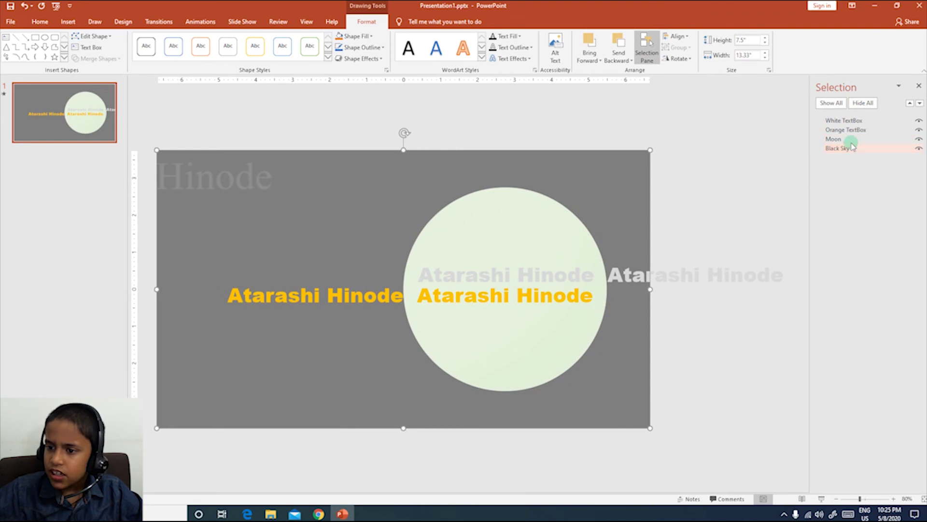
pyautogui.click(865, 121)
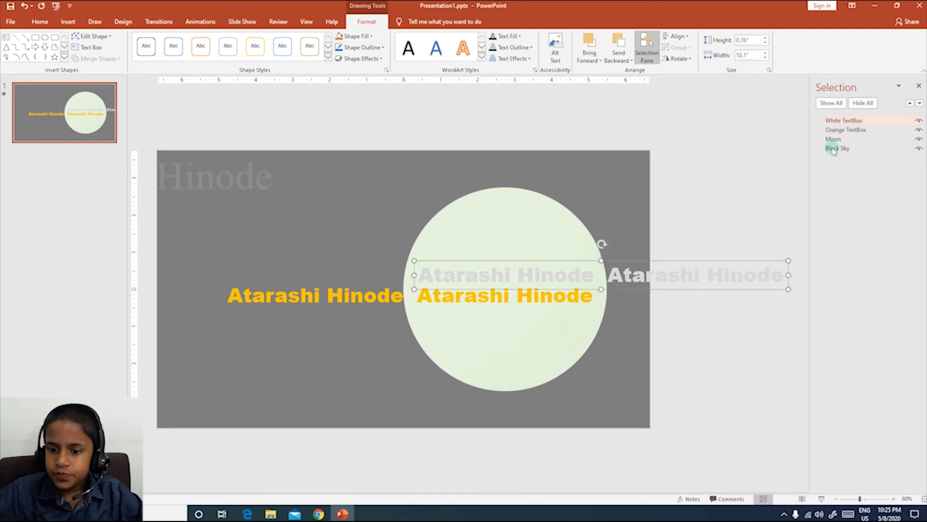
pyautogui.rightClick(557, 264)
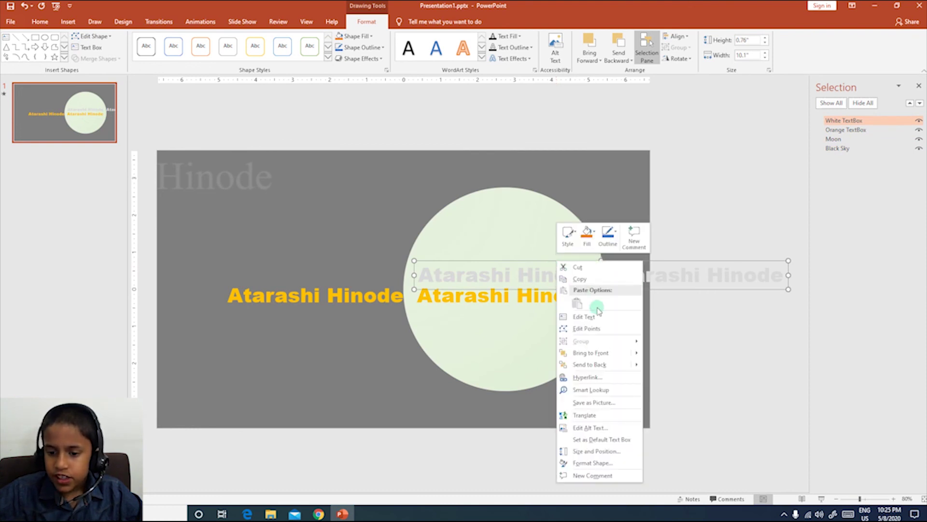
pyautogui.click(605, 366)
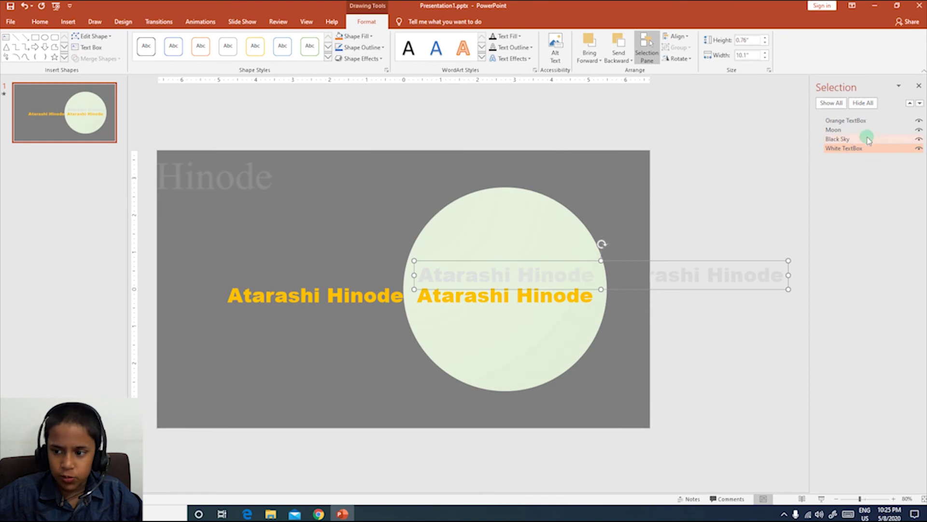
# Send the Orange TextBox to back as well, then close the Selection Pane
pyautogui.click(874, 122)
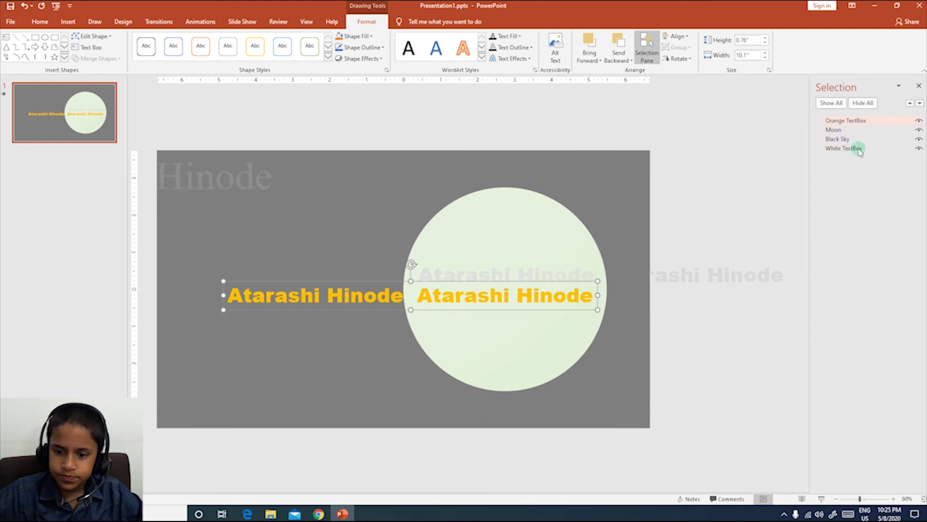
pyautogui.rightClick(499, 282)
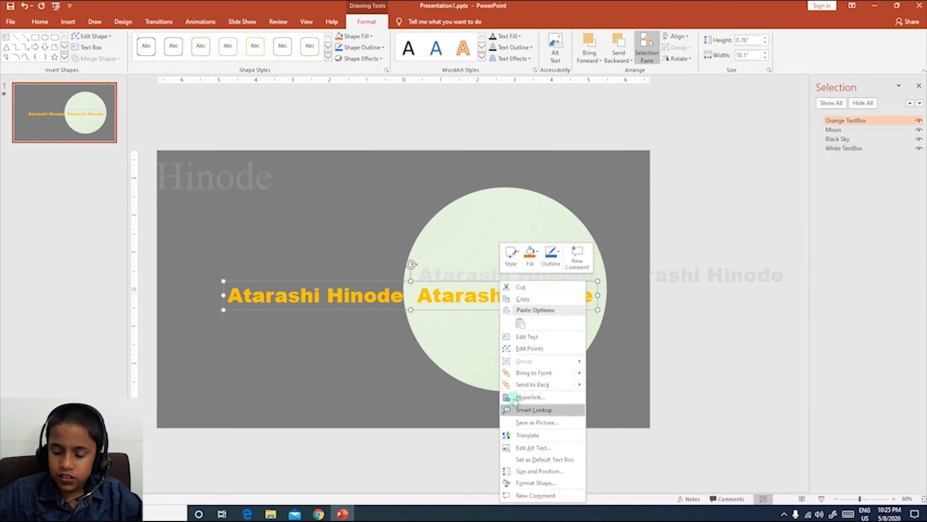
pyautogui.click(525, 384)
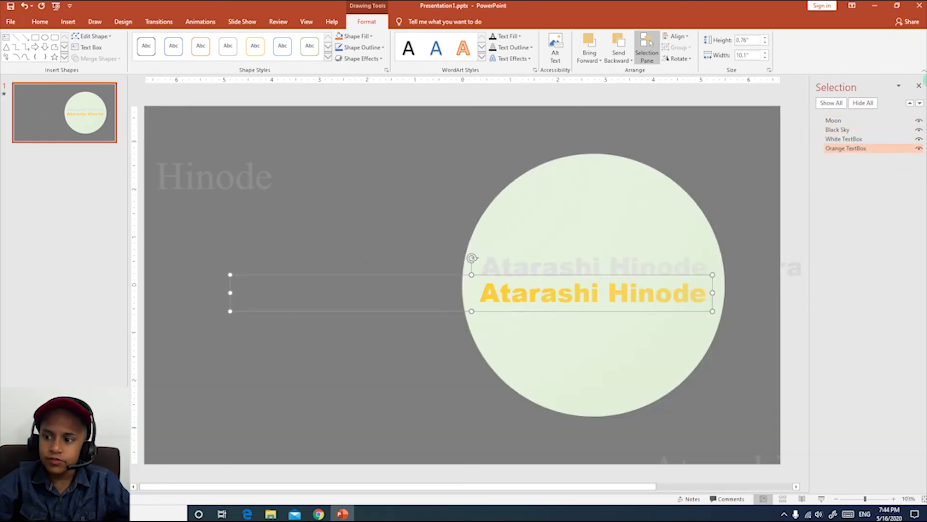
pyautogui.click(919, 86)
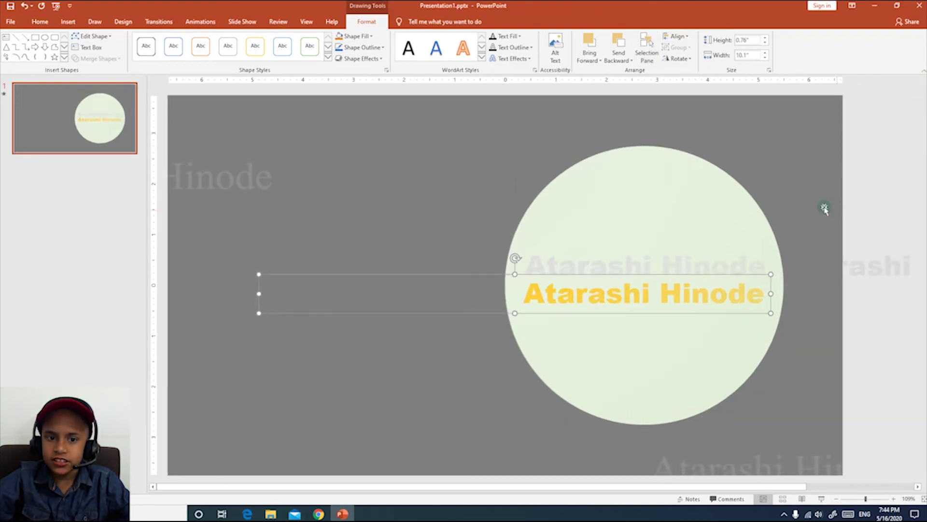
# In the Animation Pane, set the Orange TextBox motion path's Repeat to Until Next Click
pyautogui.click(186, 23)
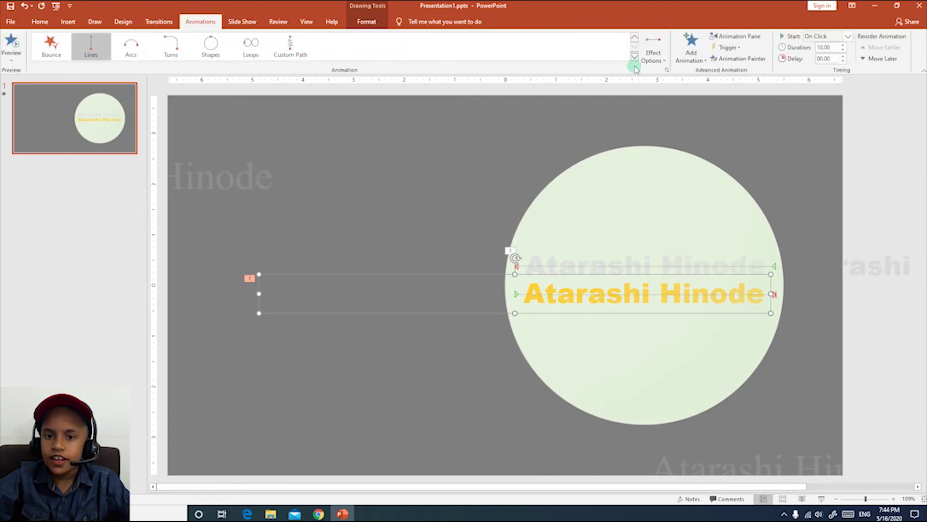
pyautogui.click(738, 35)
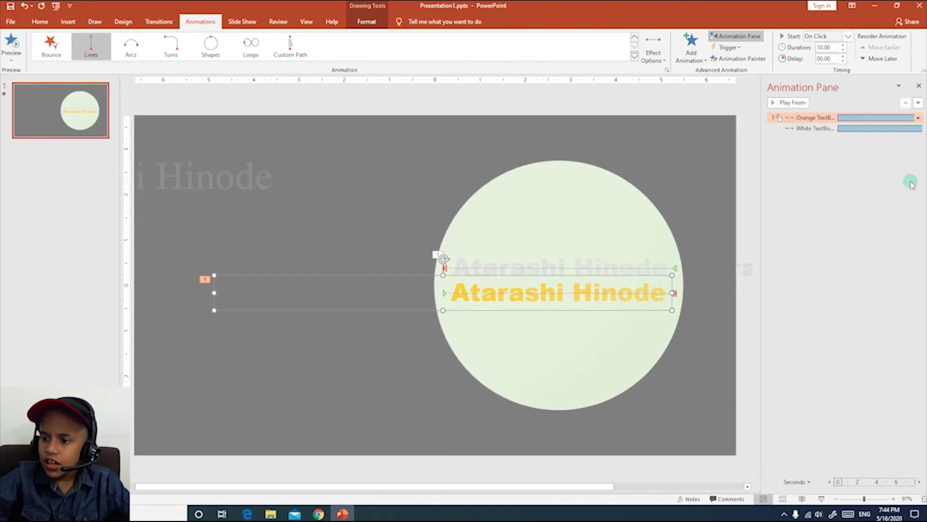
pyautogui.click(813, 116)
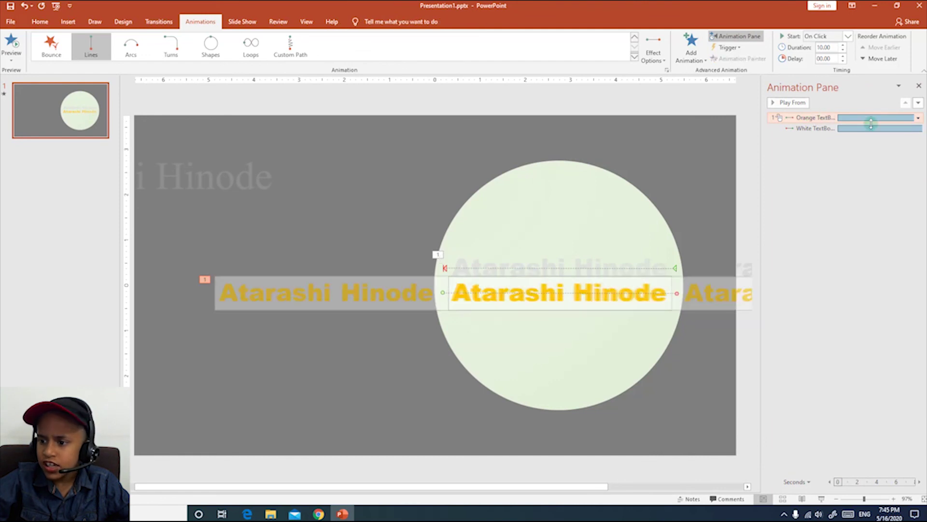
pyautogui.click(919, 118)
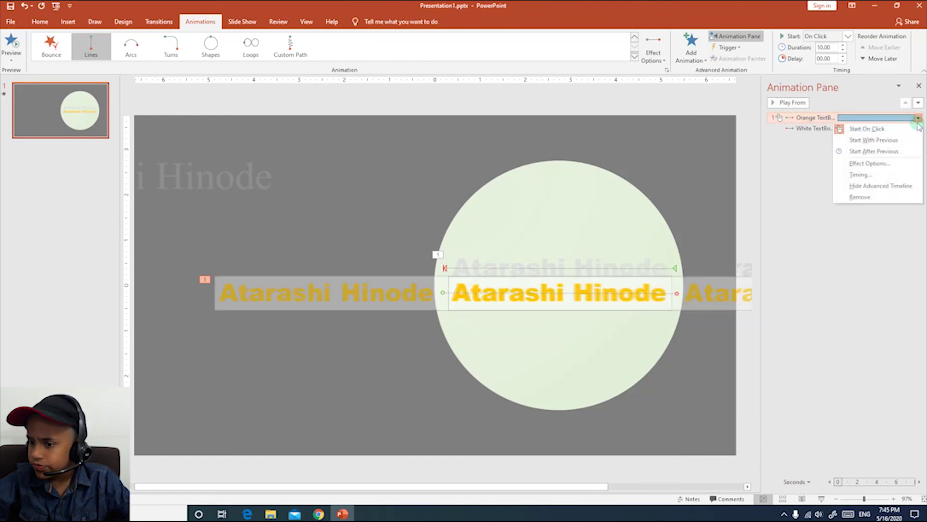
pyautogui.click(881, 173)
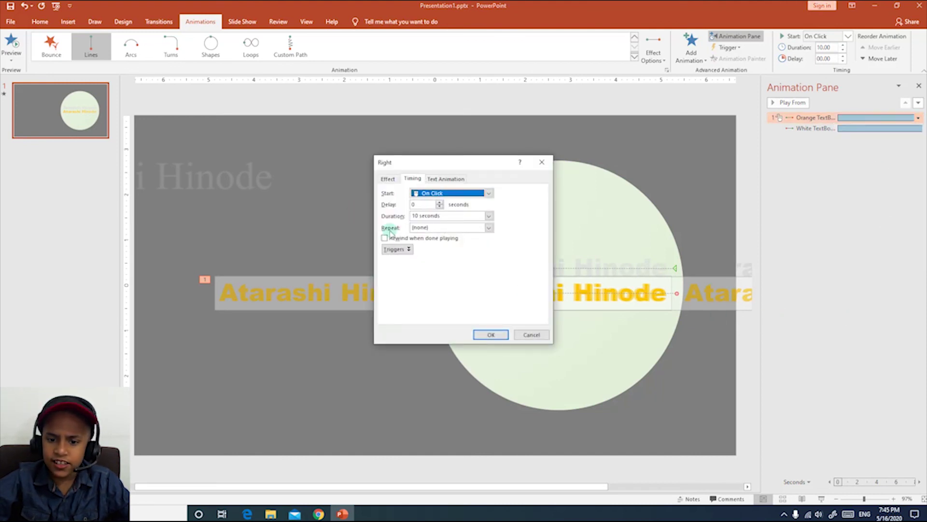
pyautogui.click(488, 228)
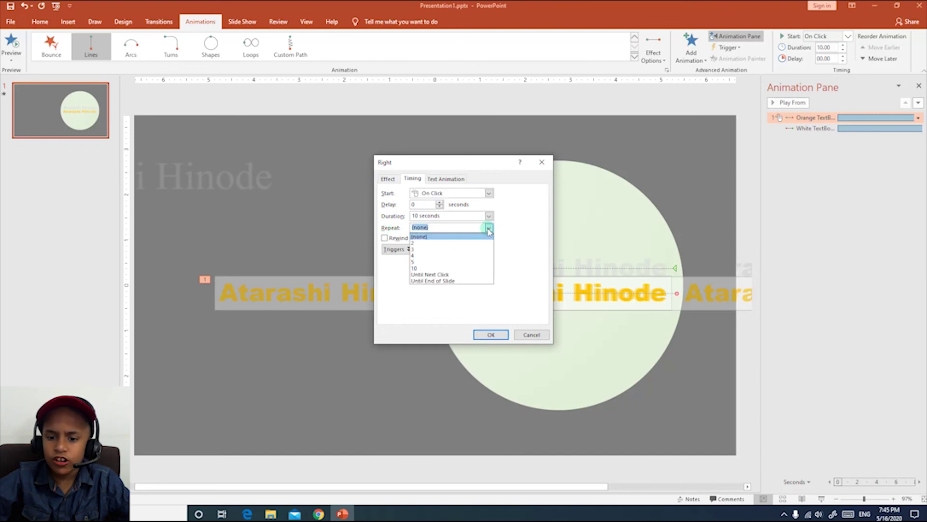
pyautogui.click(477, 275)
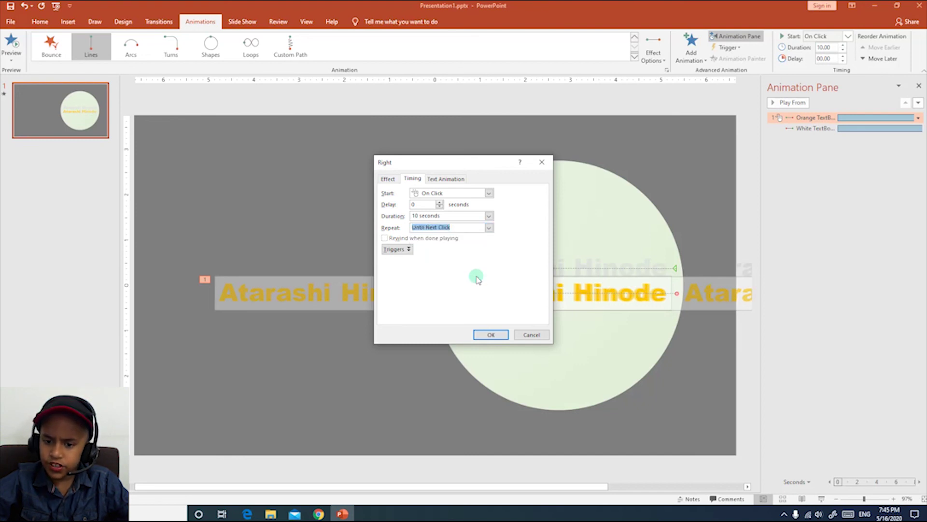
pyautogui.click(491, 335)
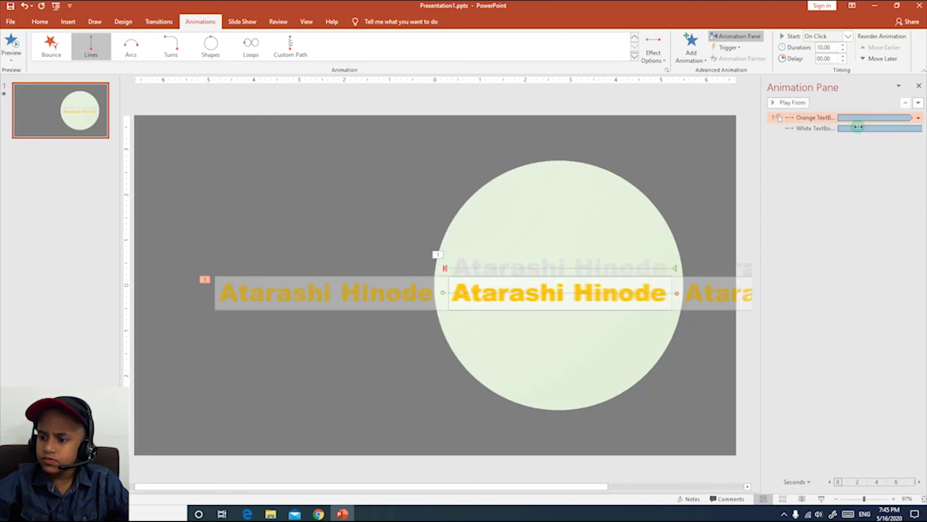
pyautogui.click(916, 128)
# Set the White TextBox motion effect to repeat Until Next Click, then close the Animation Pane
pyautogui.click(918, 129)
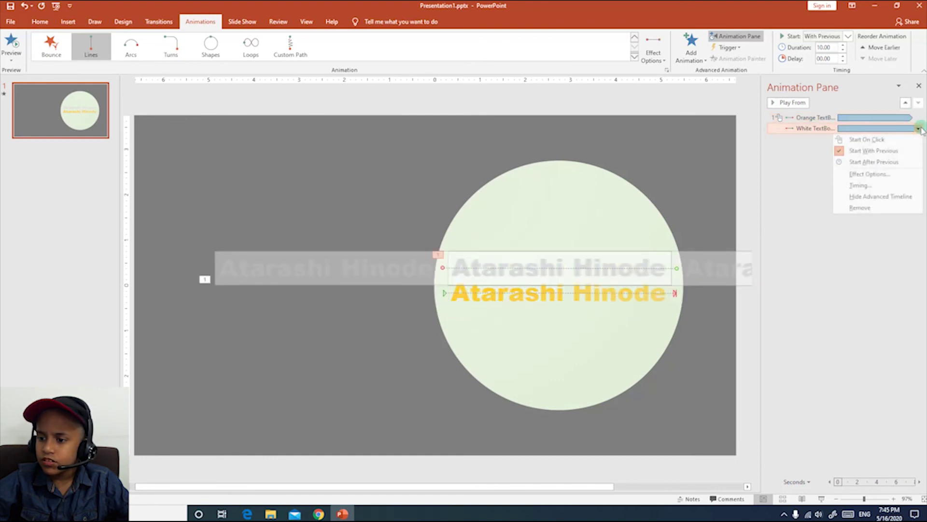
pyautogui.click(878, 189)
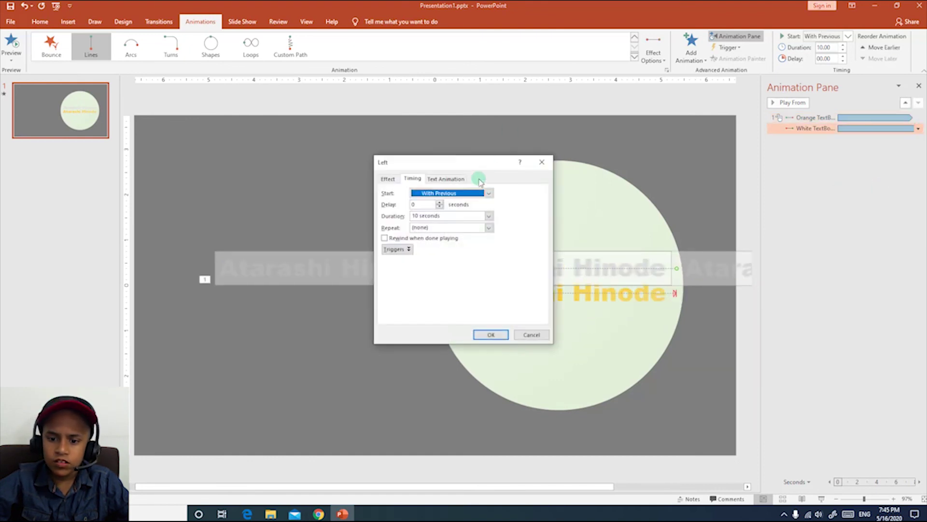
pyautogui.click(489, 228)
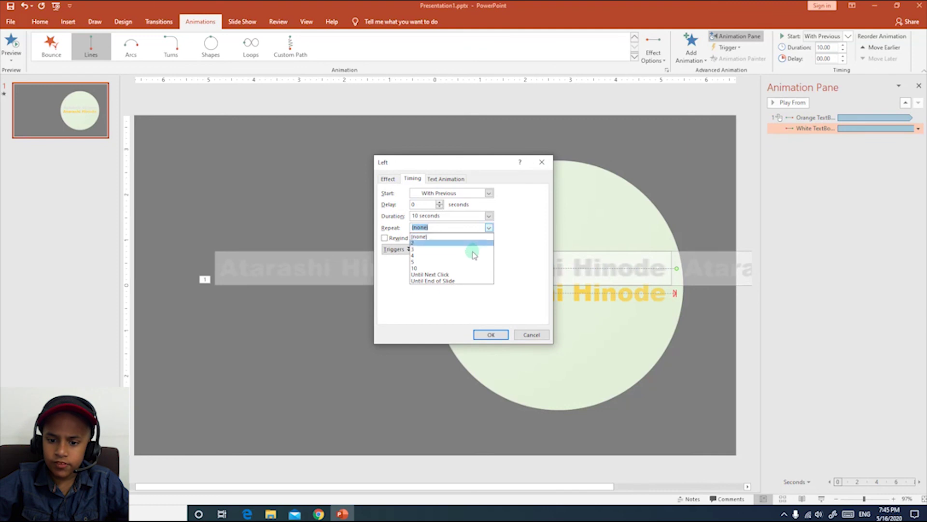
pyautogui.click(463, 275)
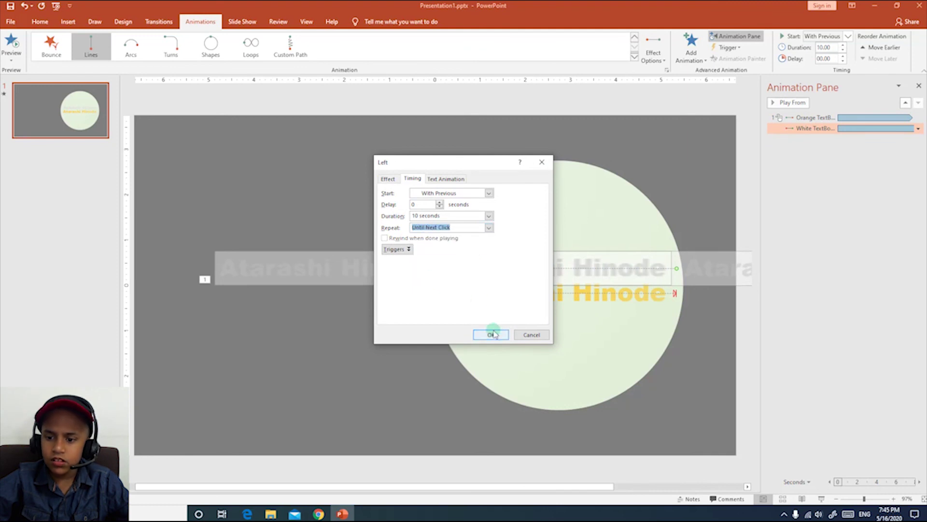
pyautogui.click(489, 334)
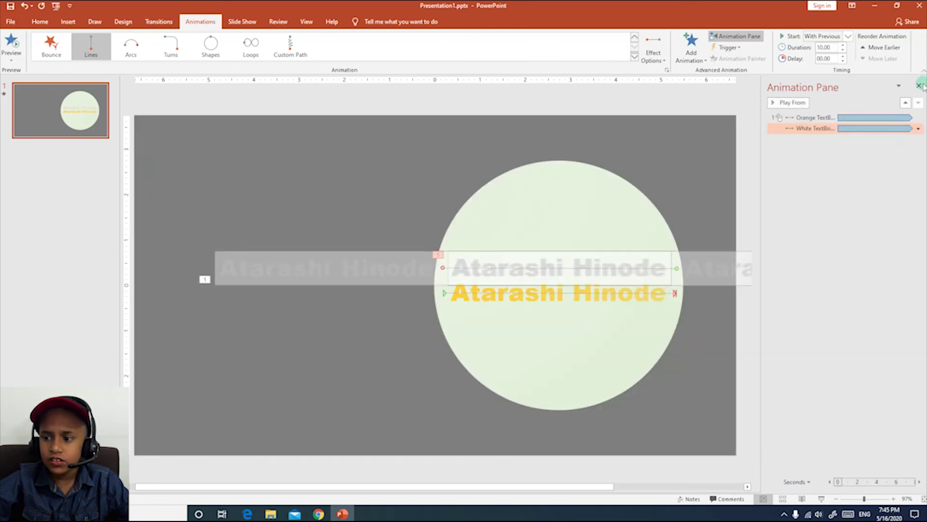
pyautogui.click(918, 83)
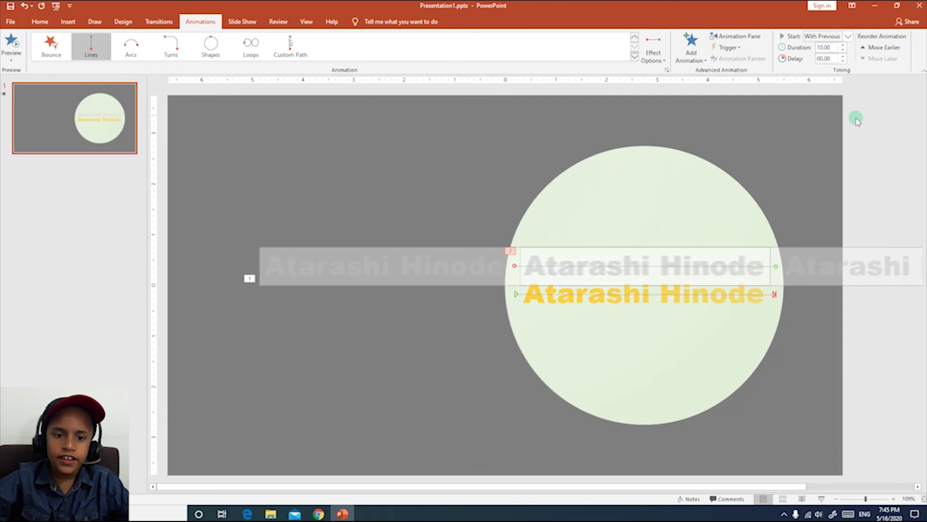
# Start the slide show from the current slide
pyautogui.click(243, 22)
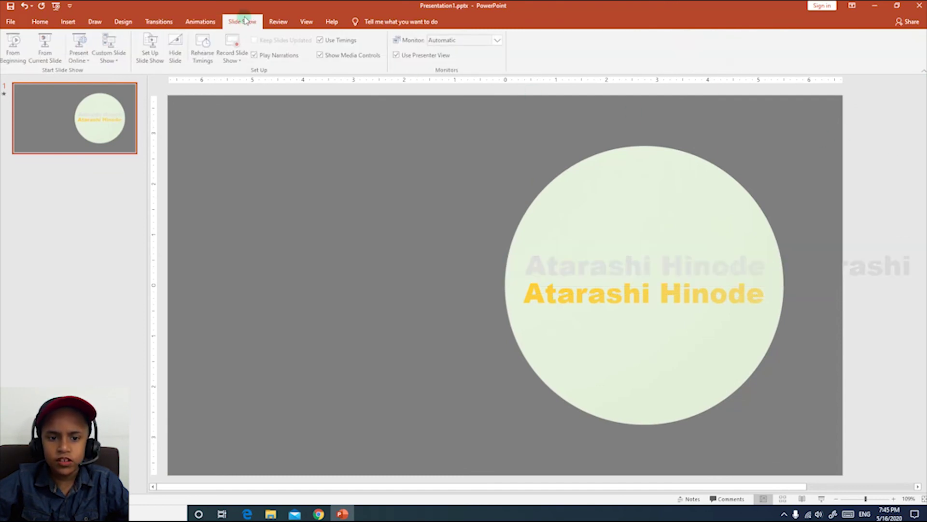
pyautogui.click(40, 57)
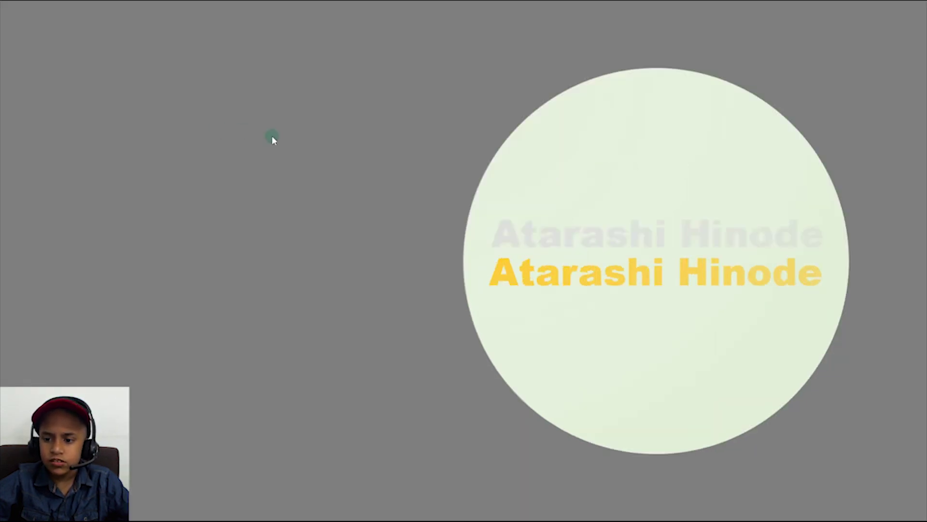